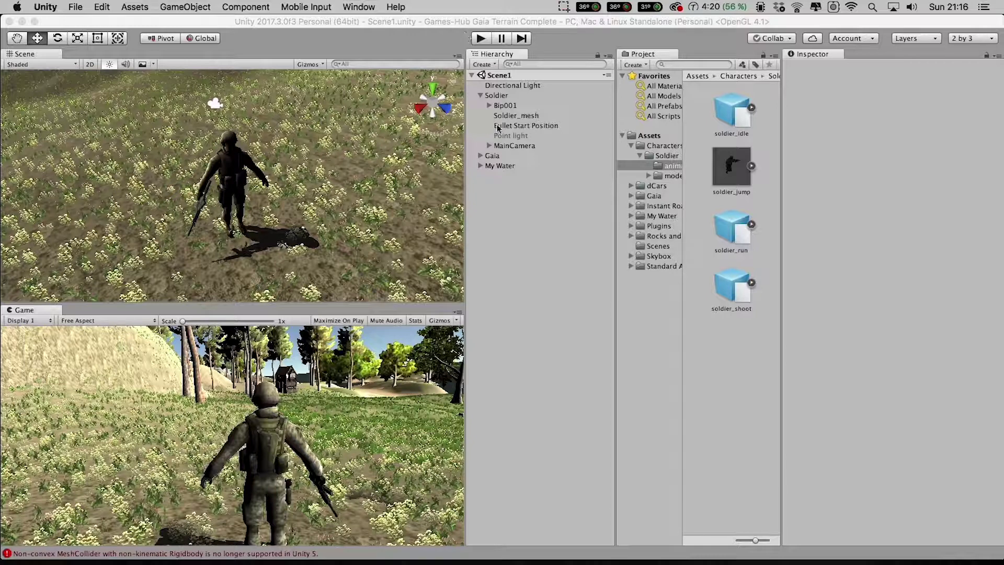
# Inspect the Soldier object's components and open the animation folder inside Characters/Soldier
pyautogui.click(481, 96)
pyautogui.click(496, 95)
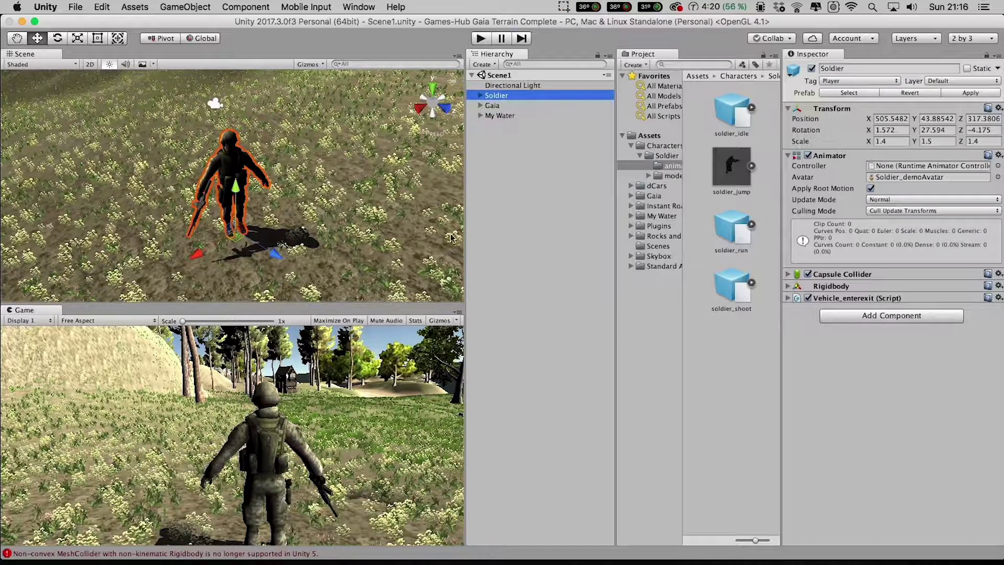
pyautogui.click(663, 146)
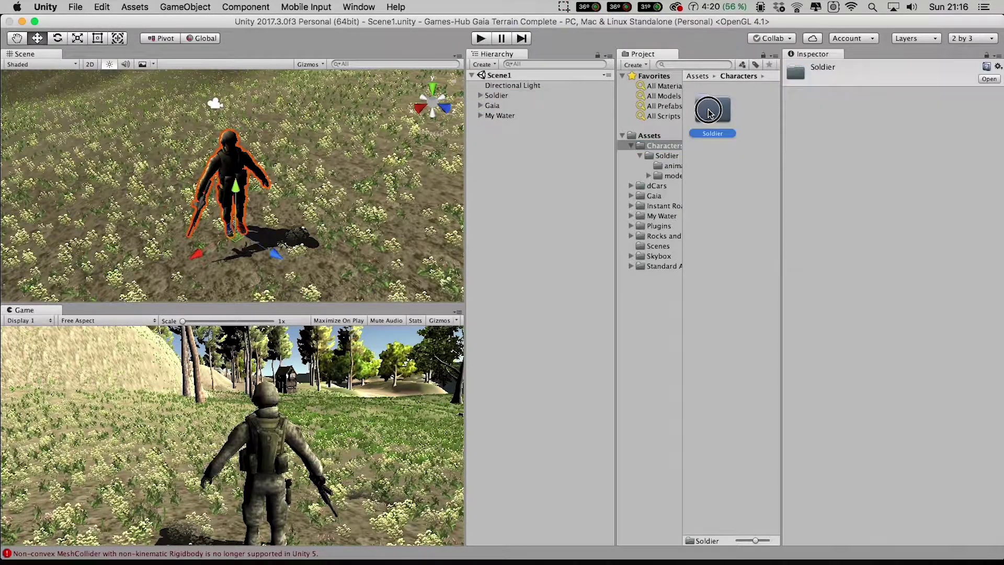
pyautogui.doubleClick(703, 137)
pyautogui.click(739, 117)
pyautogui.doubleClick(739, 117)
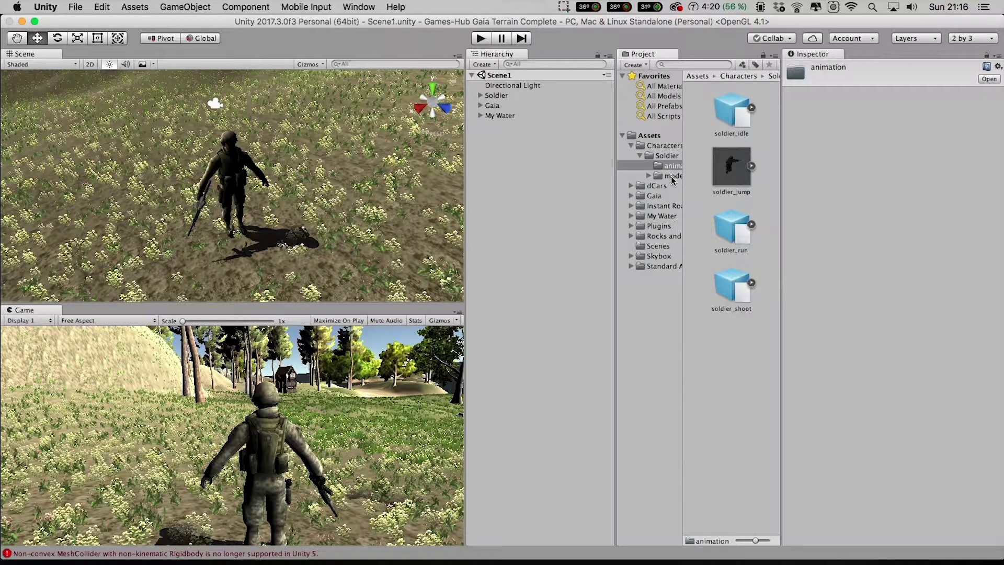
# Review the soldier_idle, soldier_jump, soldier_run and soldier_shoot animation assets one after another
pyautogui.click(734, 113)
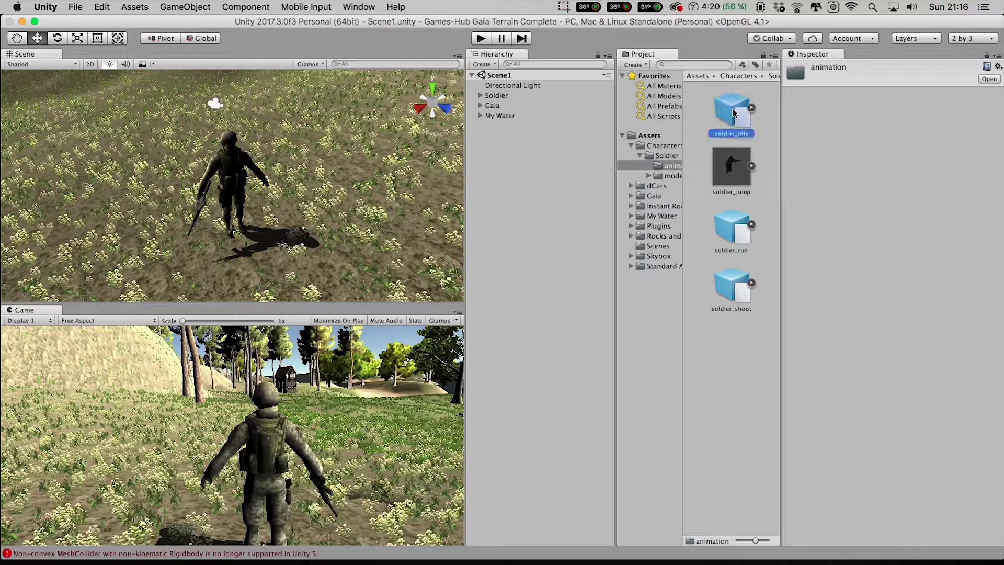
pyautogui.click(728, 172)
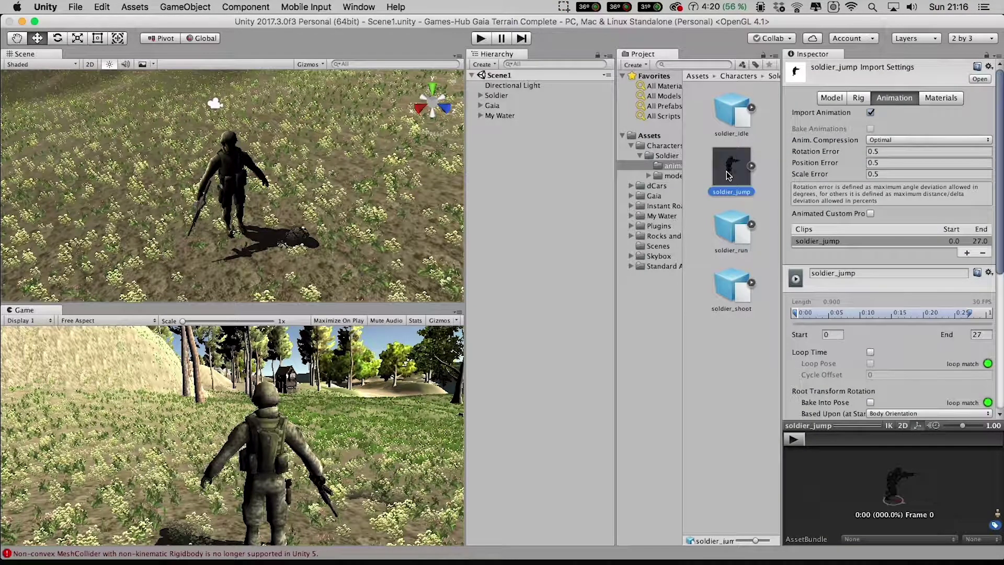
pyautogui.click(727, 224)
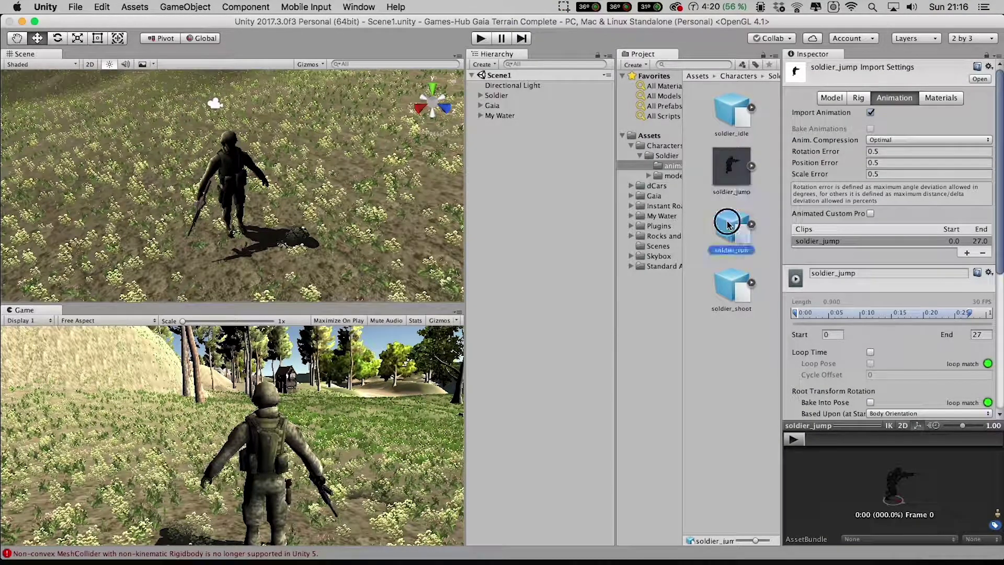
pyautogui.click(732, 297)
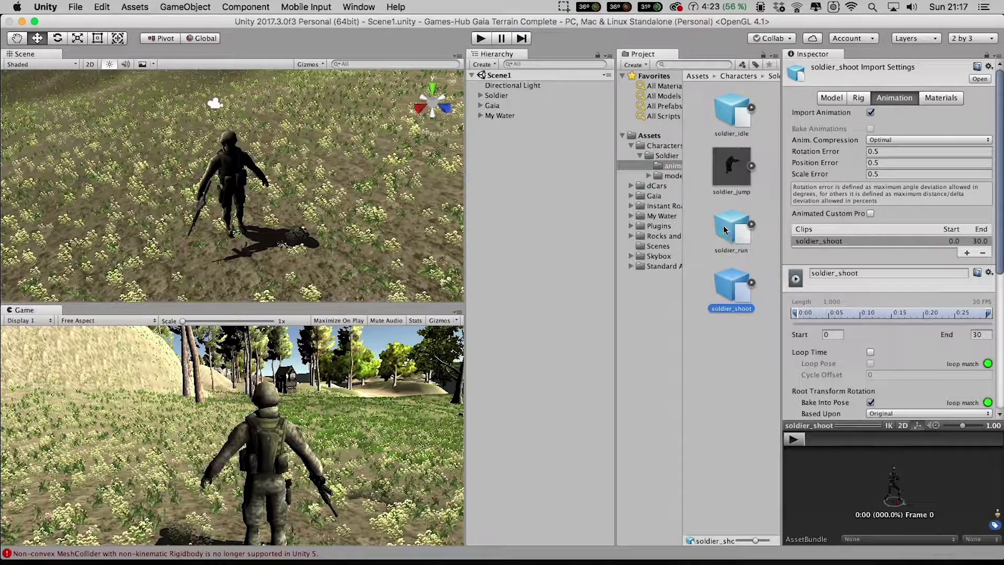
# Create an Animator Controller named SoliderAC in the soldier's animation folder
pyautogui.click(499, 97)
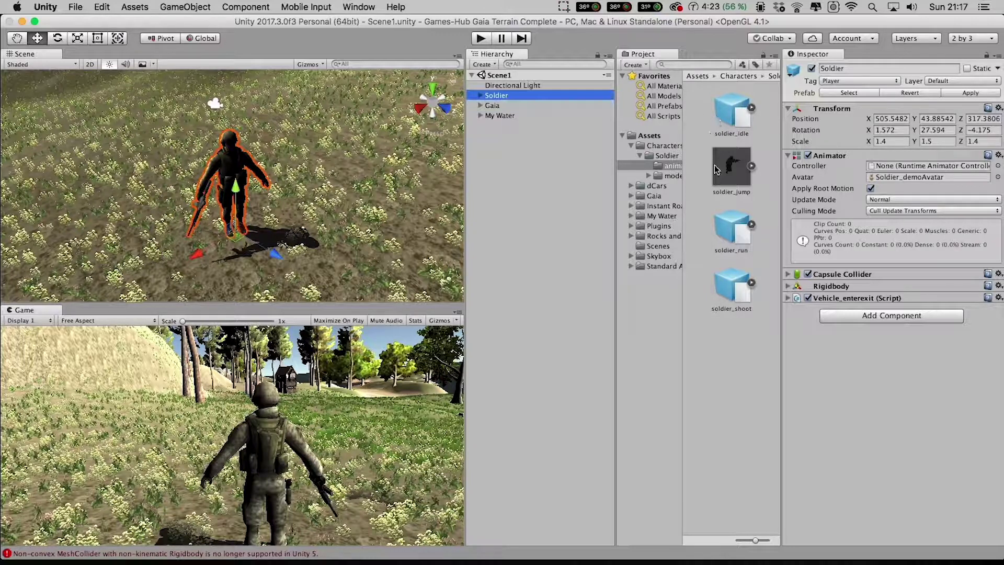
pyautogui.rightClick(723, 347)
pyautogui.moveTo(756, 321)
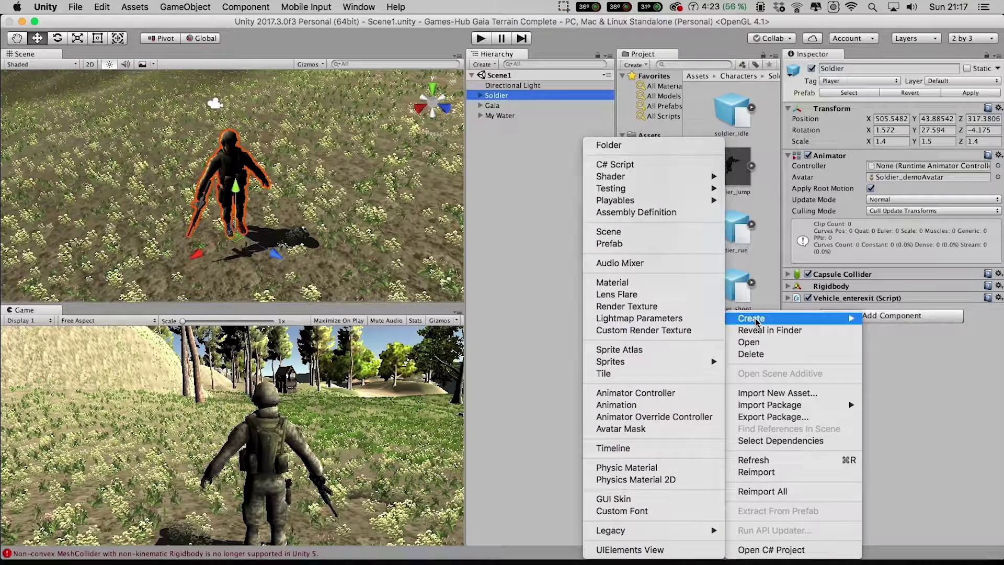
pyautogui.click(684, 396)
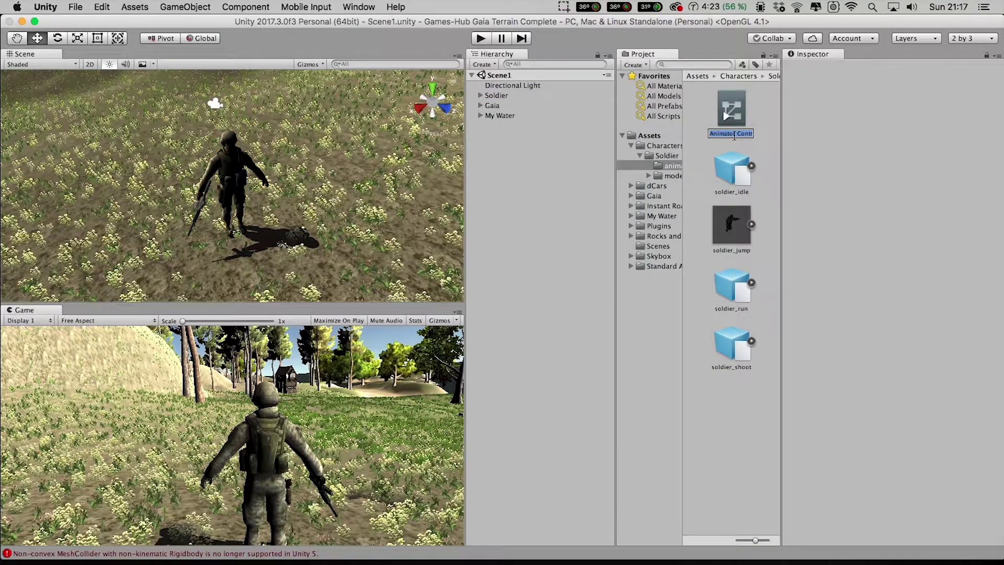
pyautogui.write('S')
pyautogui.write('oldierAC')
pyautogui.press('Return')
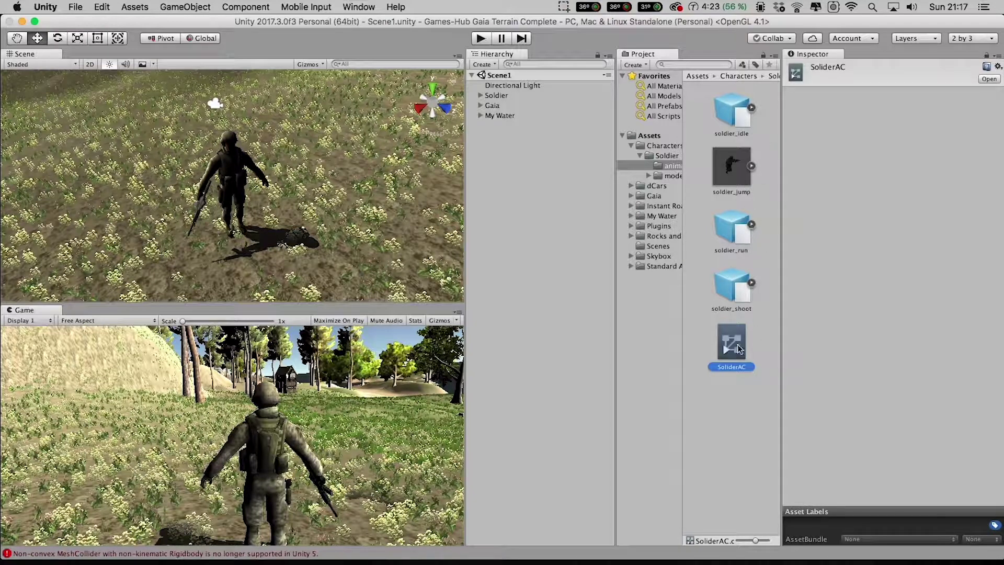
# Assign SoliderAC as the controller of the Soldier object's Animator component
pyautogui.click(494, 97)
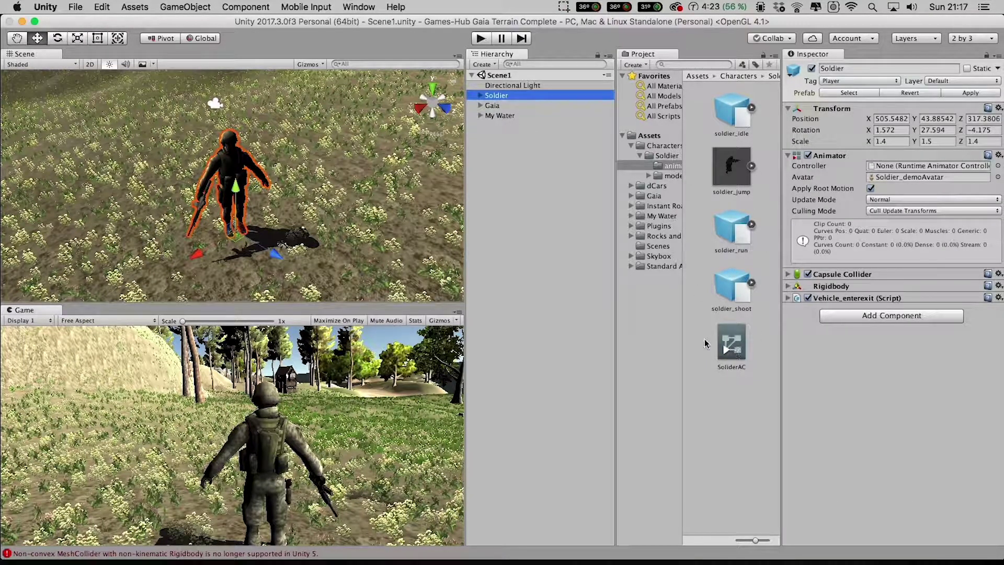
pyautogui.moveTo(738, 346); pyautogui.dragTo(884, 166)
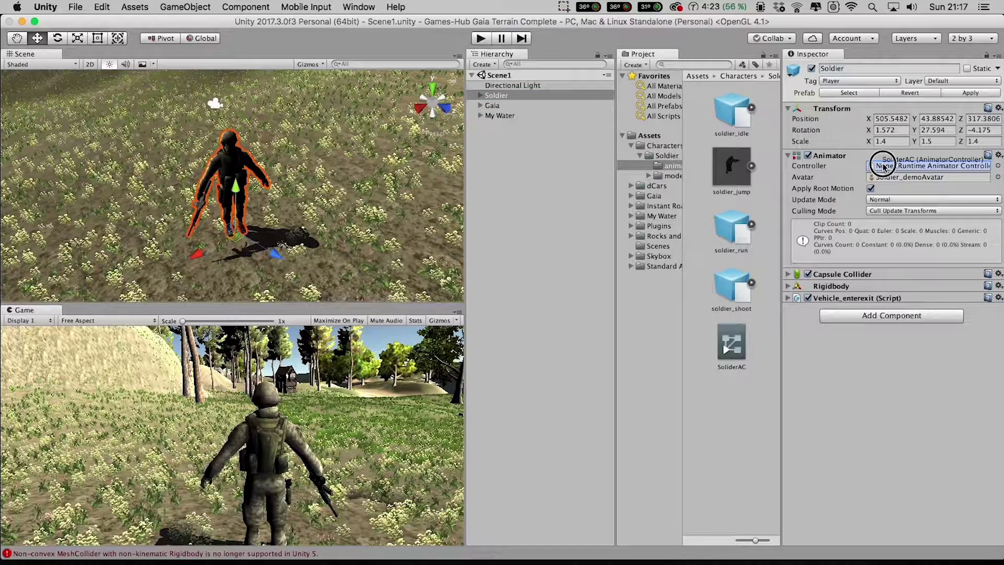
pyautogui.moveTo(884, 166); pyautogui.dragTo(904, 166)
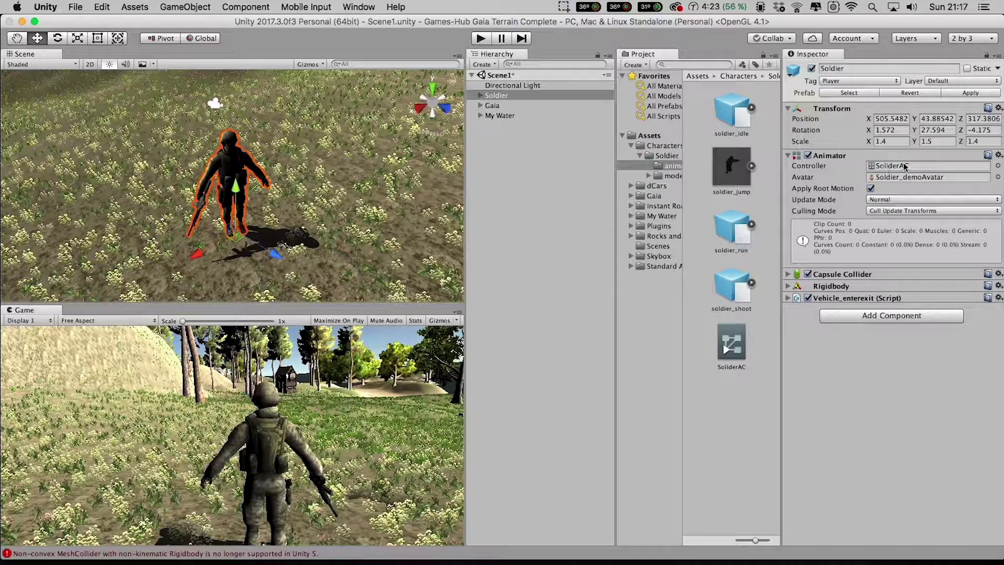
# Open the SoliderAC controller, add soldier_idle as a state beside Entry, and test it in play mode
pyautogui.doubleClick(900, 166)
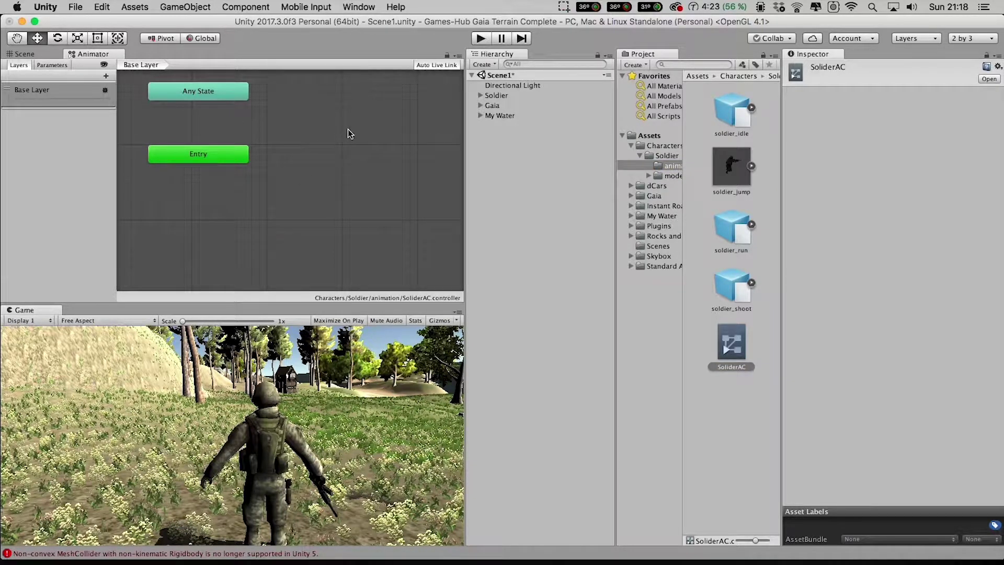
pyautogui.moveTo(734, 117); pyautogui.dragTo(330, 120)
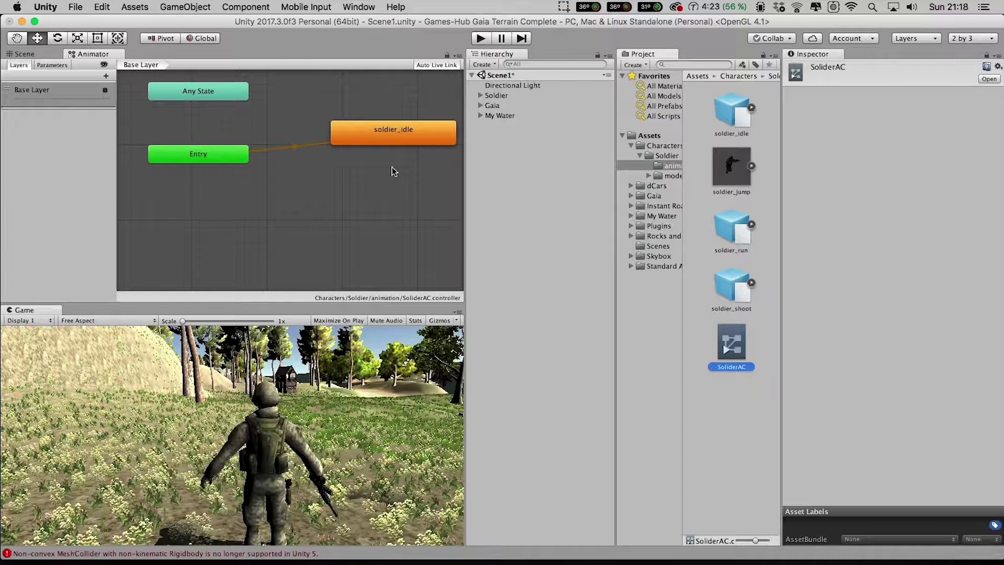
pyautogui.moveTo(393, 138); pyautogui.dragTo(341, 131)
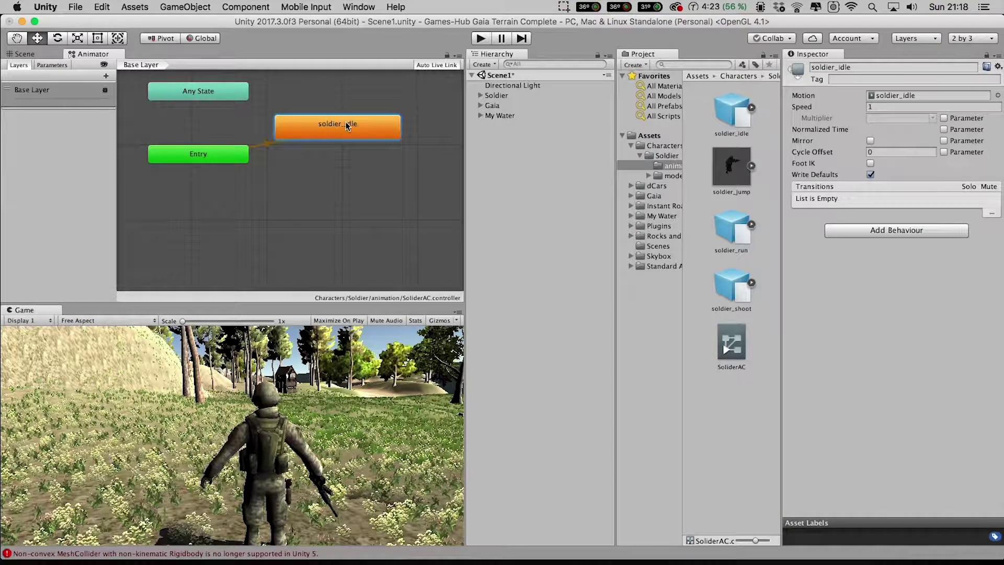
pyautogui.click(479, 38)
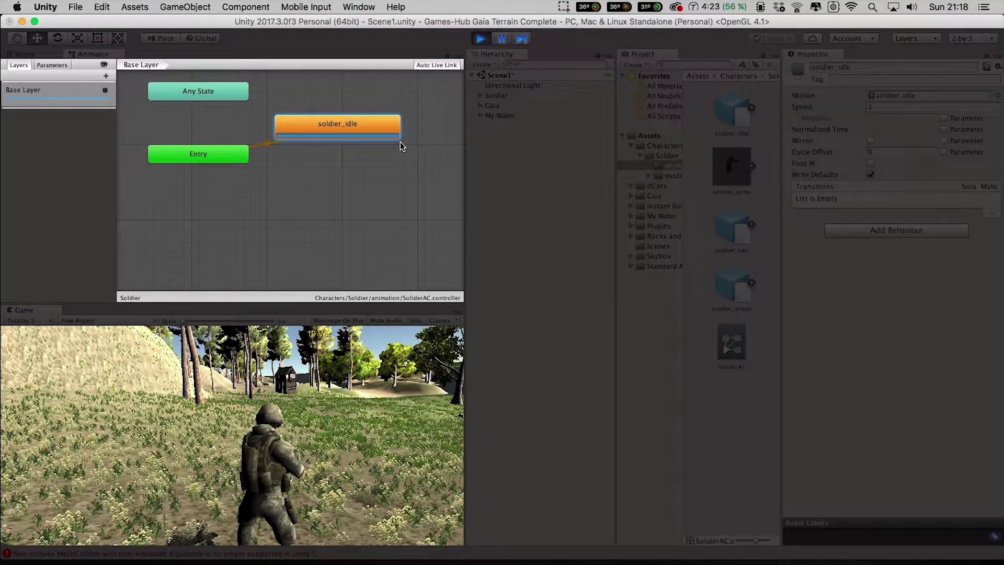
pyautogui.click(481, 40)
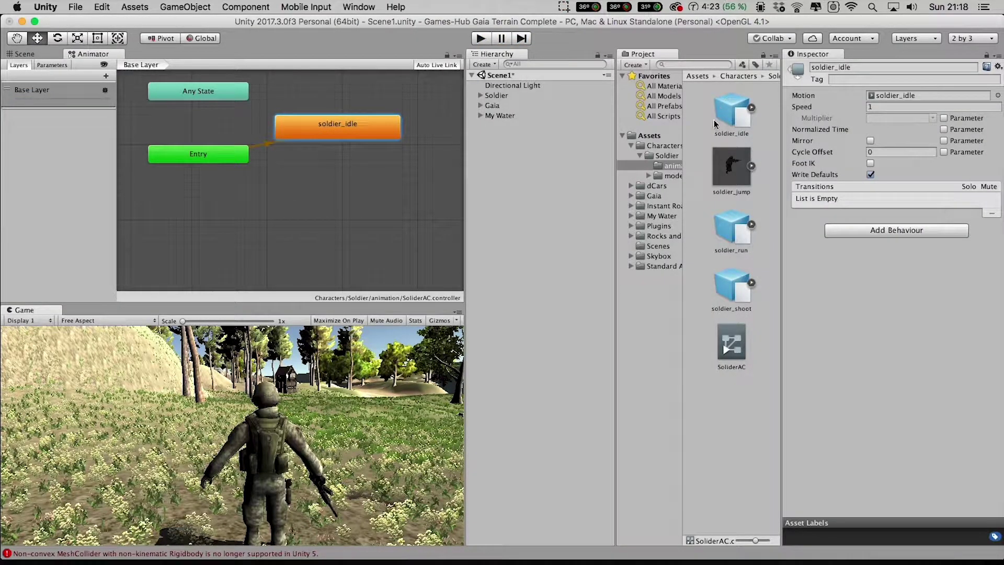
# Enable Loop Time and Loop Pose for the soldier_idle clip and apply the import settings
pyautogui.click(730, 110)
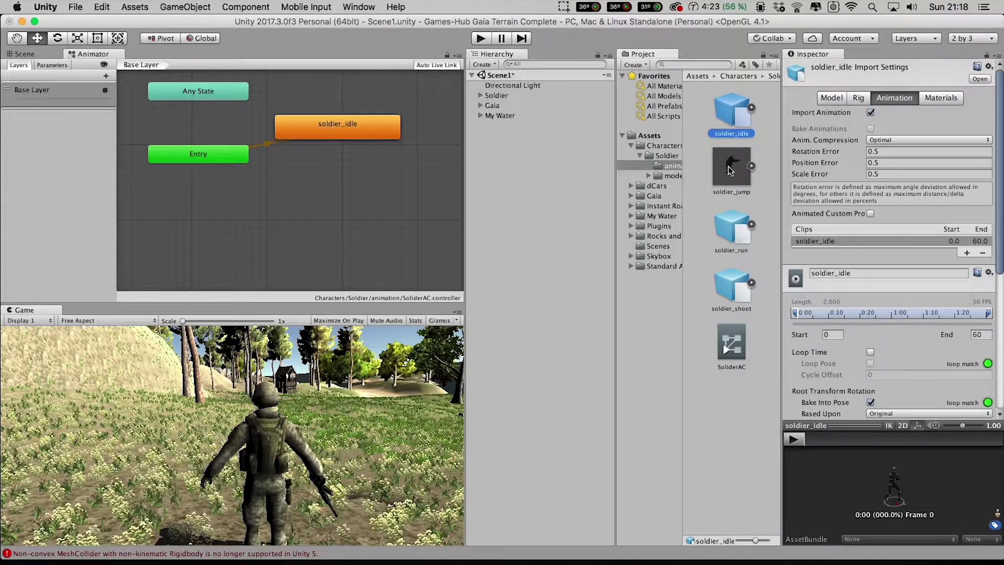
pyautogui.scroll(-3, 897, 333)
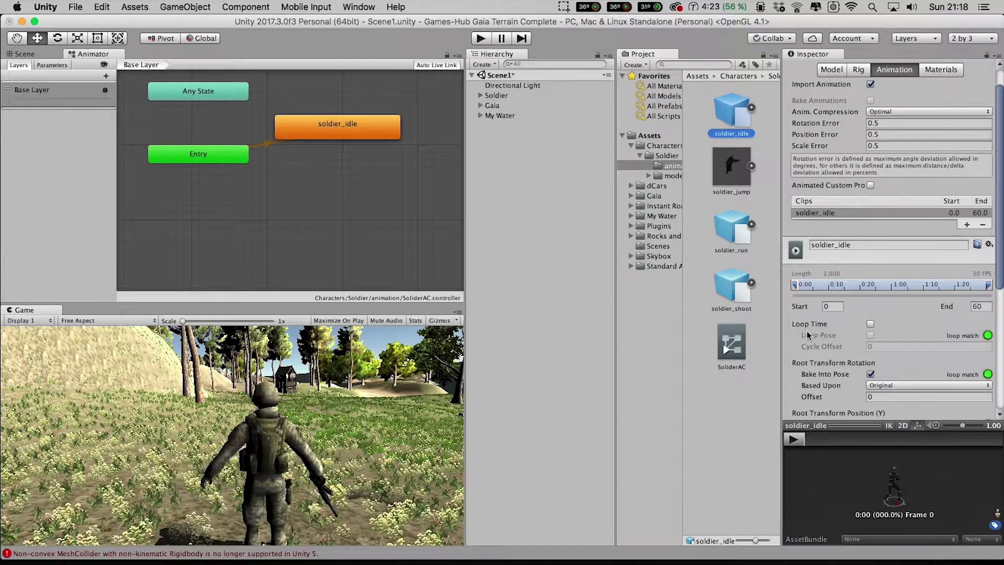
pyautogui.click(871, 325)
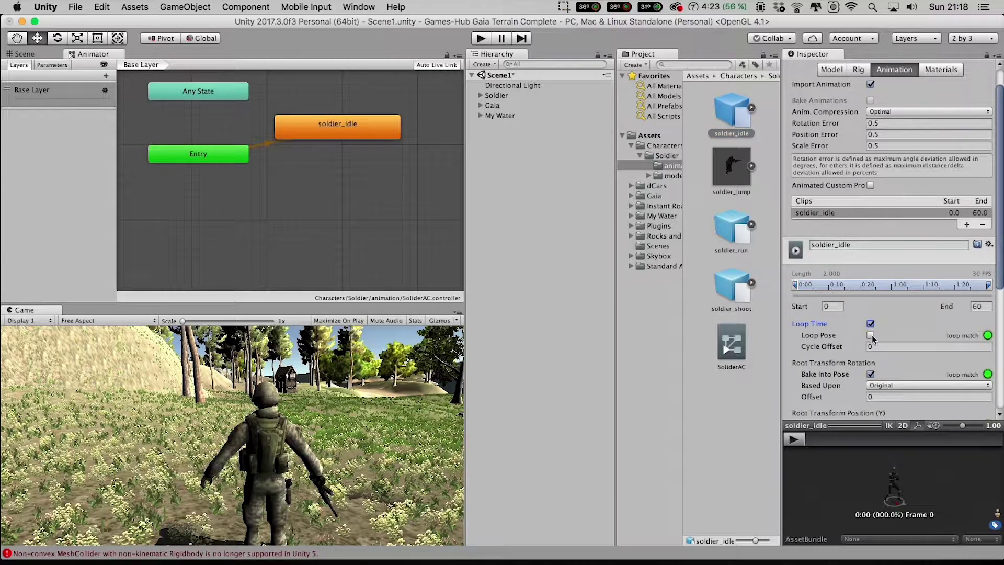
pyautogui.click(871, 335)
pyautogui.scroll(-5, 953, 373)
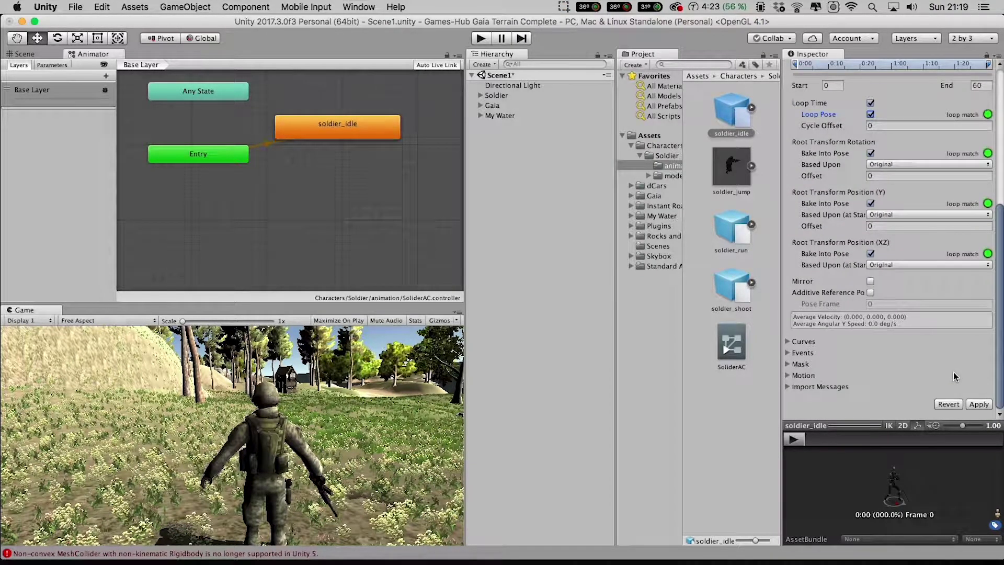
pyautogui.click(980, 406)
pyautogui.scroll(10, 900, 193)
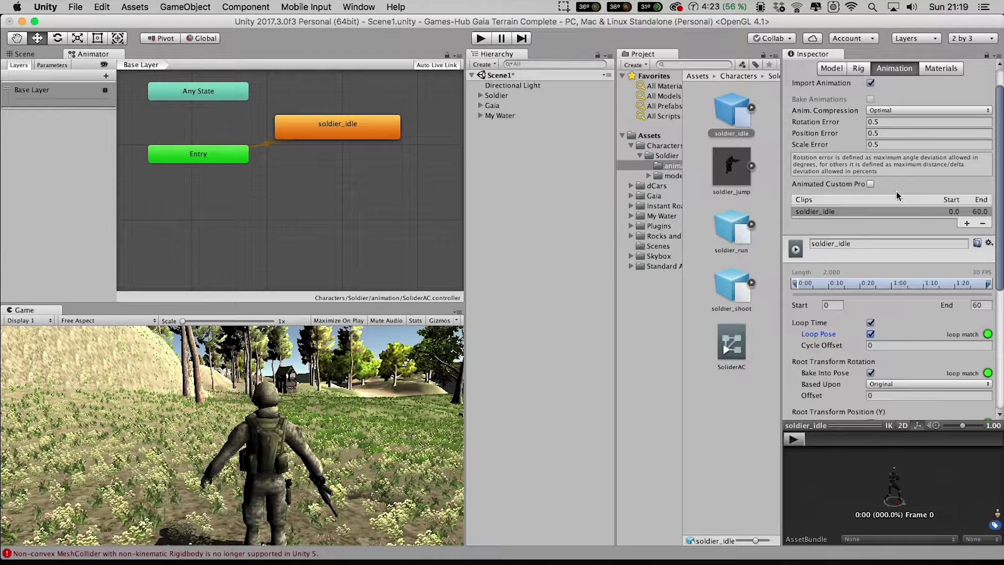
# Run the scene with the soldier_idle state selected to check the looping idle animation, and stop playback
pyautogui.click(334, 126)
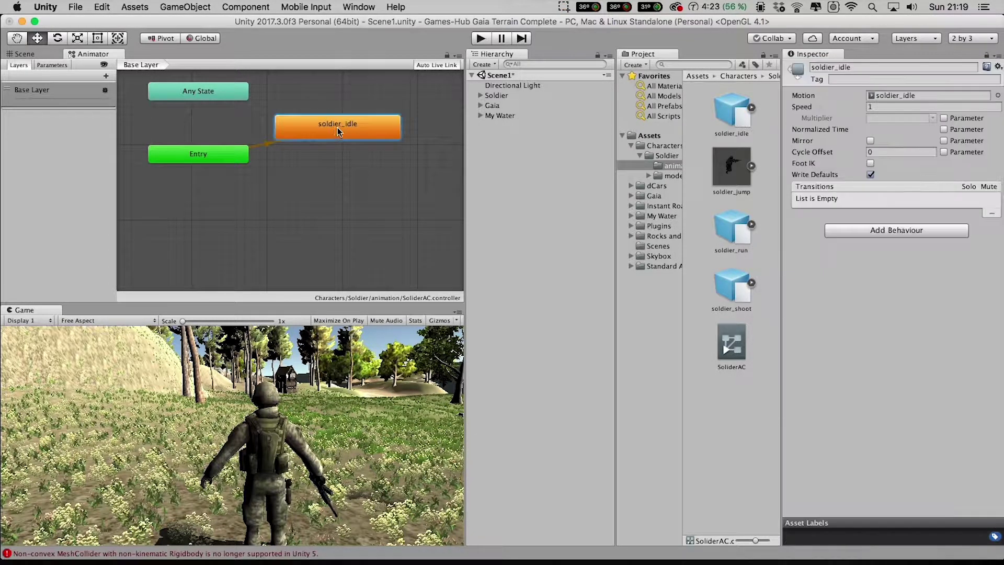
pyautogui.click(480, 39)
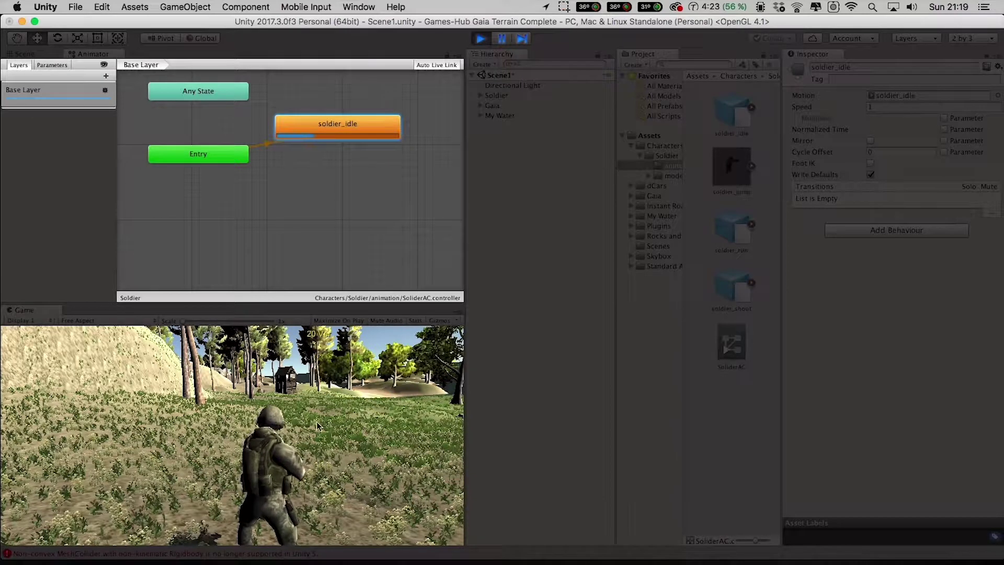
pyautogui.click(482, 39)
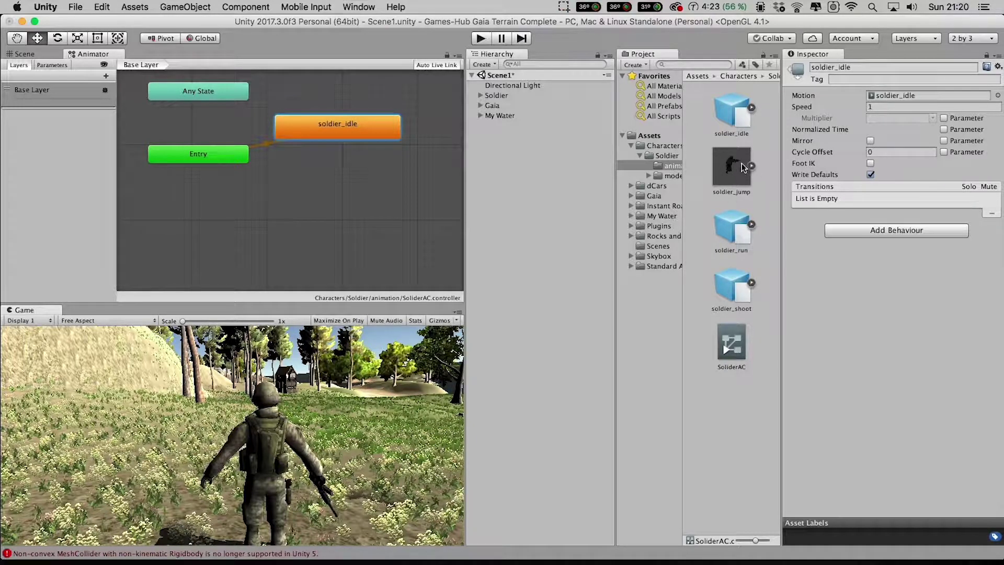
# Add soldier_jump as a state below soldier_idle and make a transition from soldier_idle to soldier_jump
pyautogui.click(724, 168)
pyautogui.moveTo(724, 168); pyautogui.dragTo(332, 202)
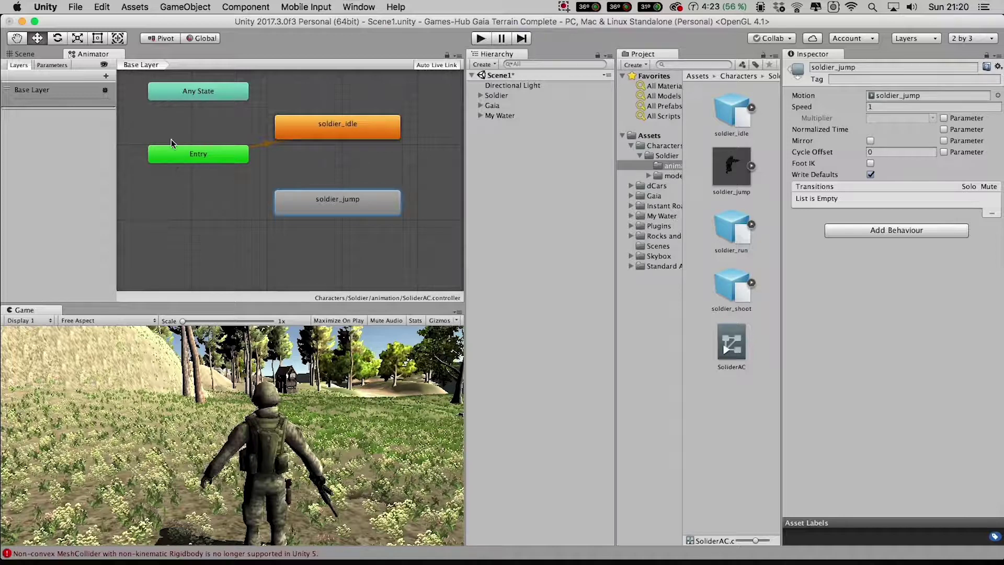
pyautogui.rightClick(340, 129)
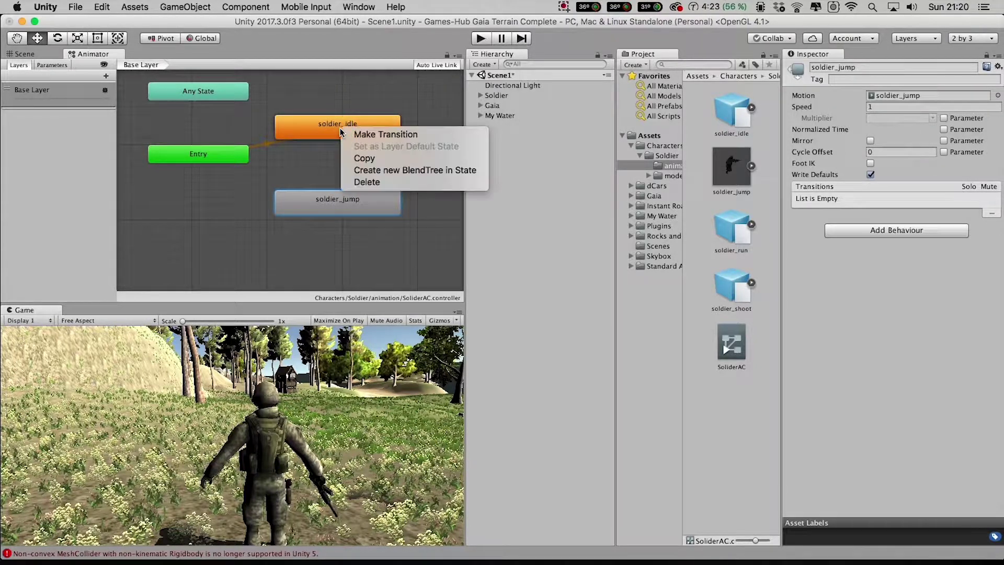
pyautogui.click(401, 134)
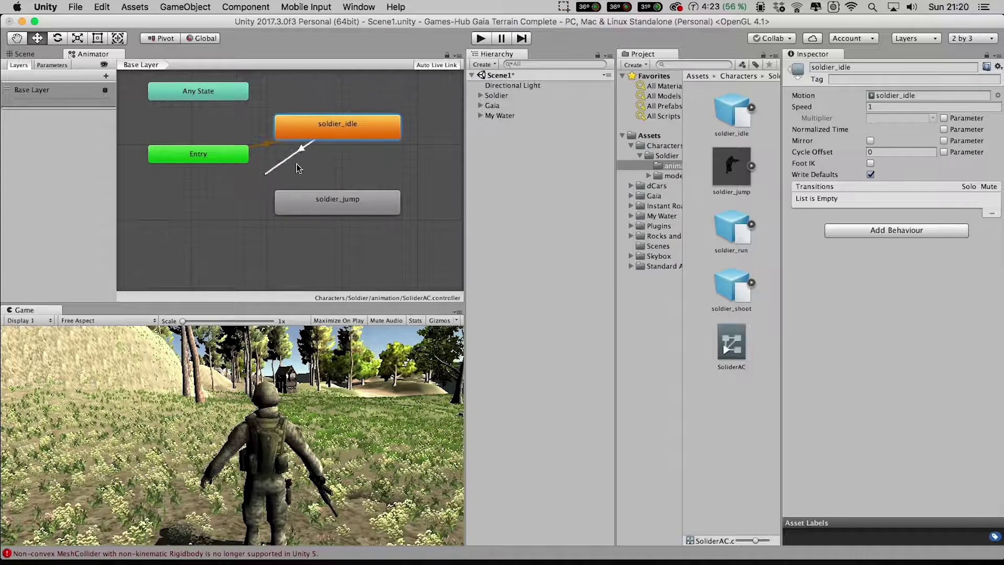
pyautogui.click(340, 198)
pyautogui.click(333, 205)
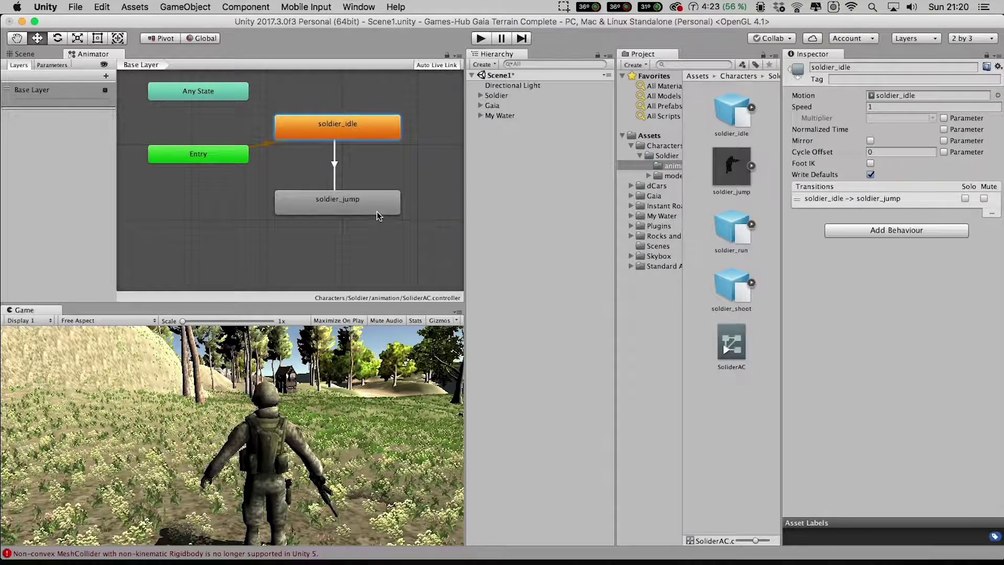
# Run the scene to check the transition from soldier_idle to soldier_jump, and stop playback
pyautogui.click(482, 38)
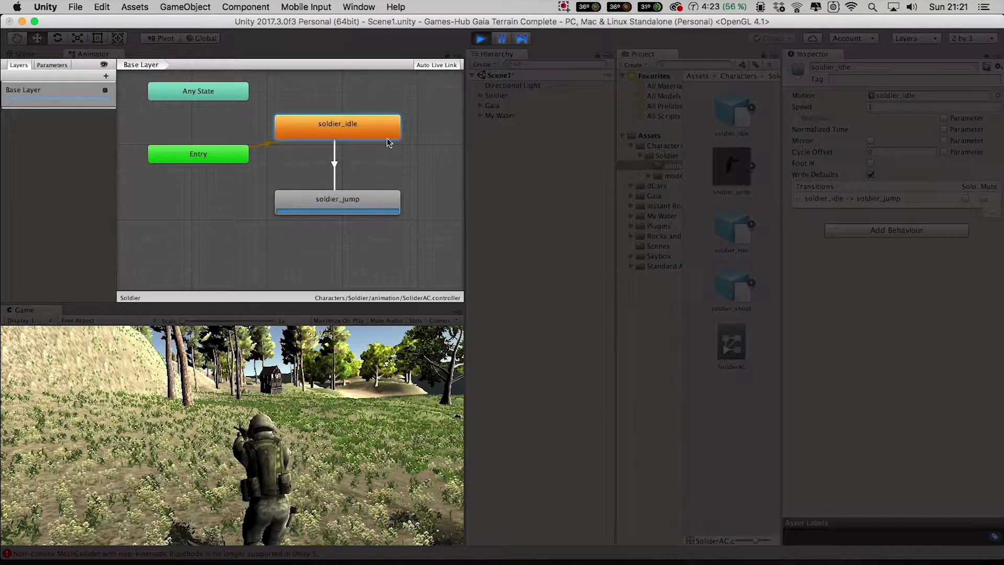
pyautogui.click(481, 38)
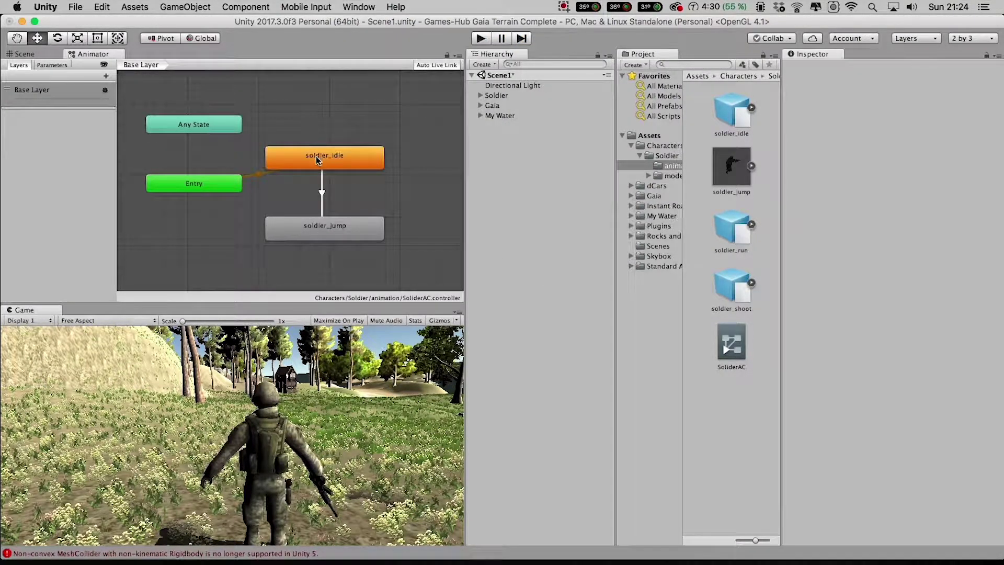
# Move soldier_jump closer to soldier_idle and add soldier_run as a state aligned below soldier_jump
pyautogui.moveTo(336, 224); pyautogui.dragTo(343, 208)
pyautogui.moveTo(742, 237); pyautogui.dragTo(314, 264)
pyautogui.moveTo(380, 280); pyautogui.dragTo(325, 264)
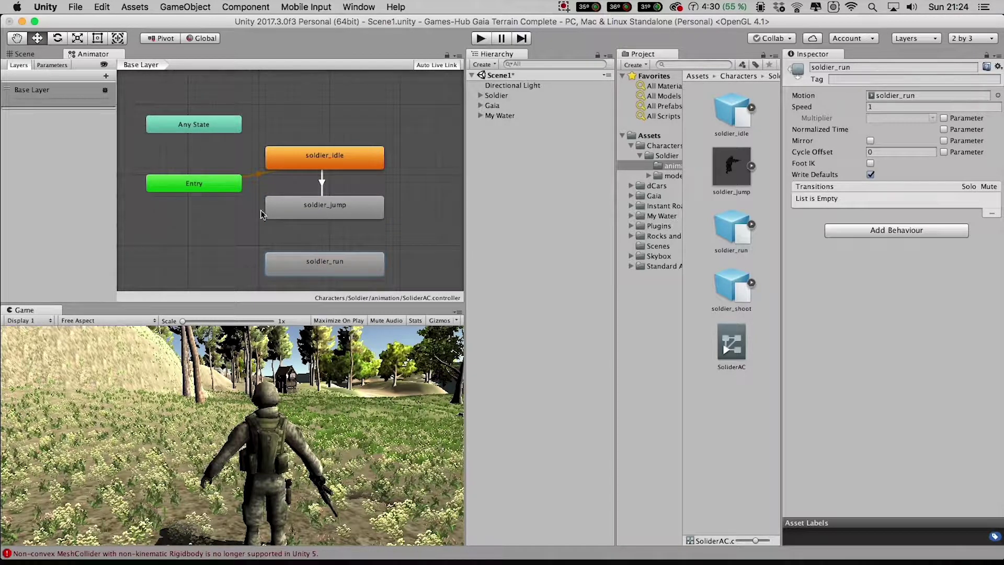
# Make a transition from soldier_jump to soldier_run, and run the scene briefly to check it
pyautogui.rightClick(317, 210)
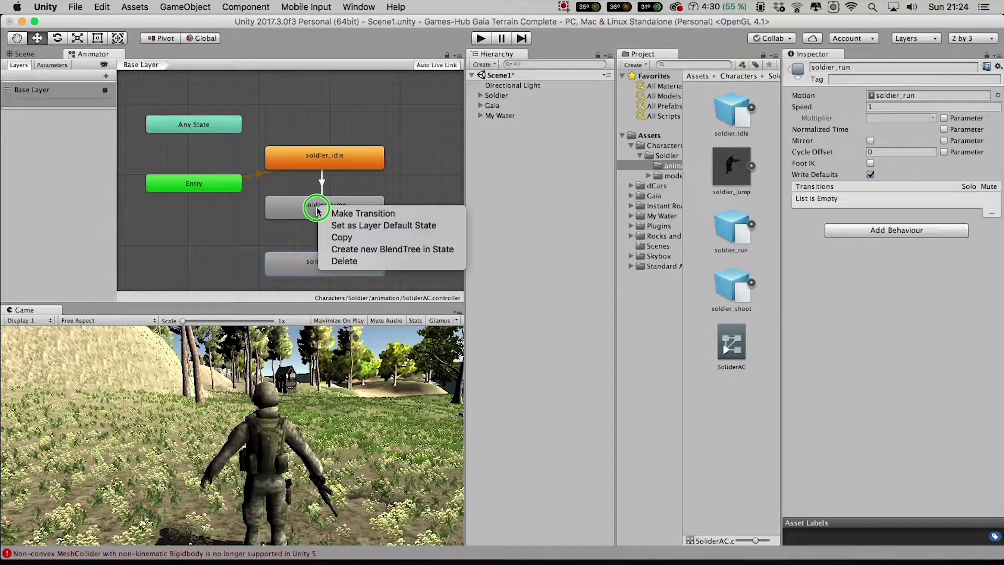
pyautogui.click(345, 213)
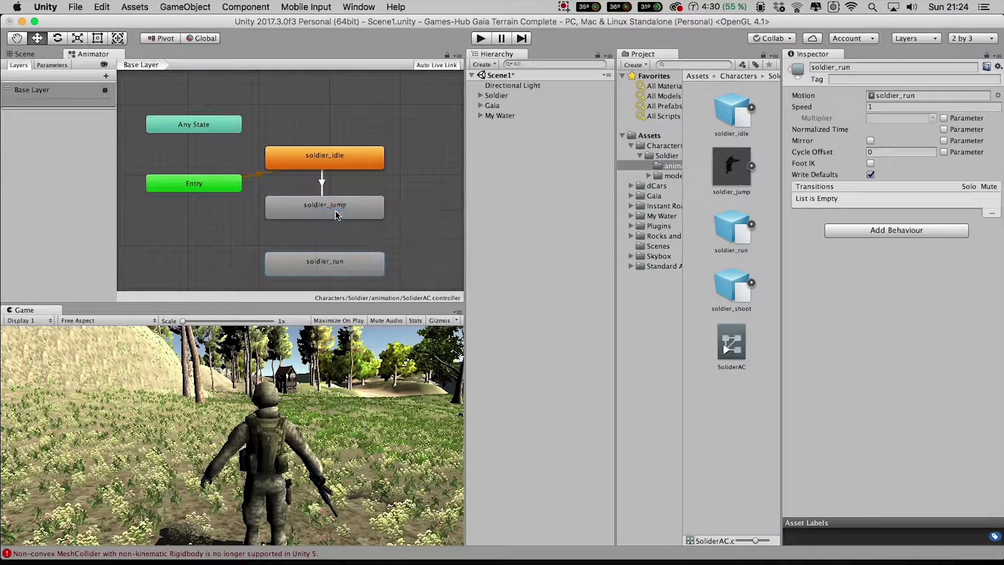
pyautogui.click(323, 268)
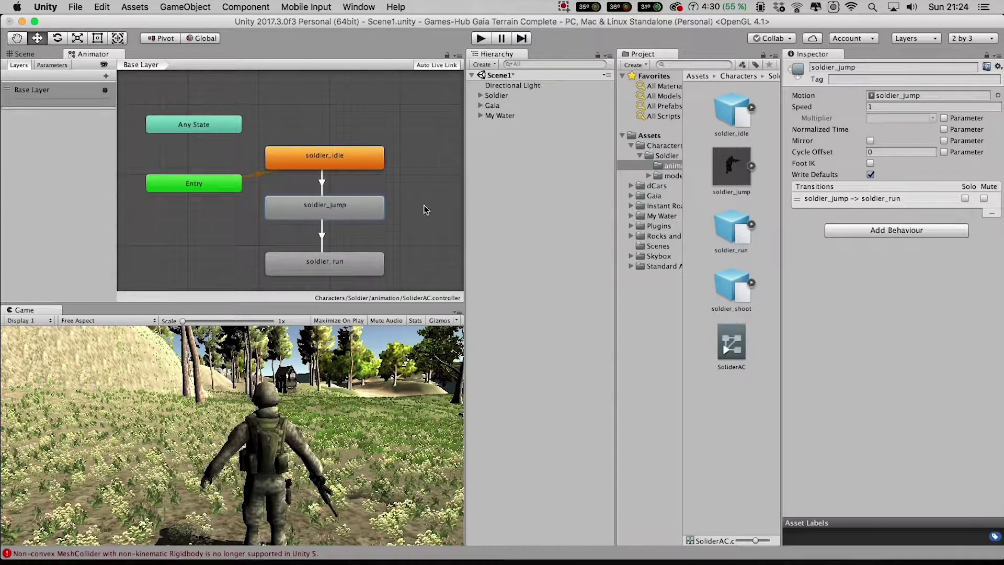
pyautogui.click(481, 38)
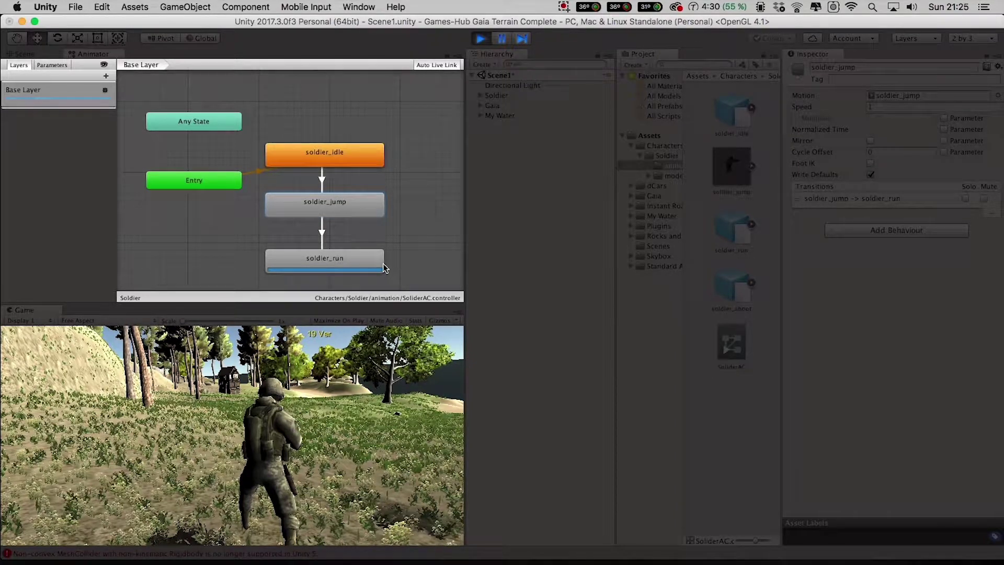
pyautogui.press('super+p')
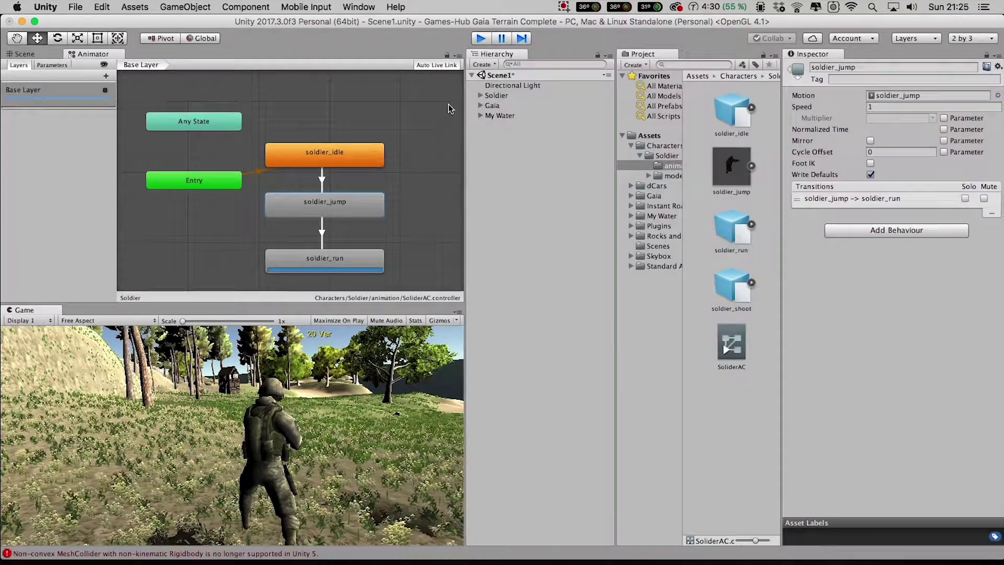
# Enable Loop Time and Loop Pose for the soldier_run animation clip and apply the import settings
pyautogui.click(347, 262)
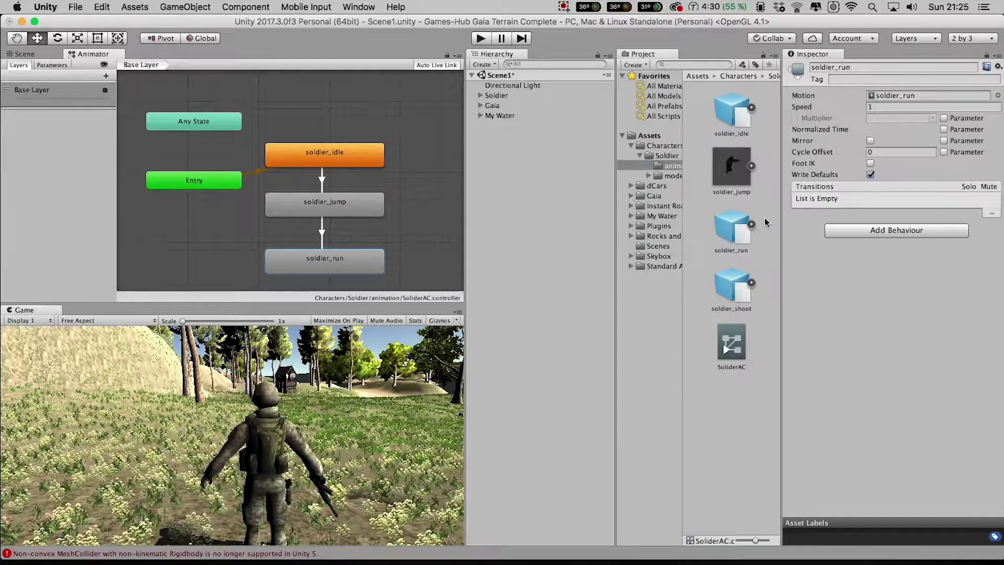
pyautogui.click(738, 235)
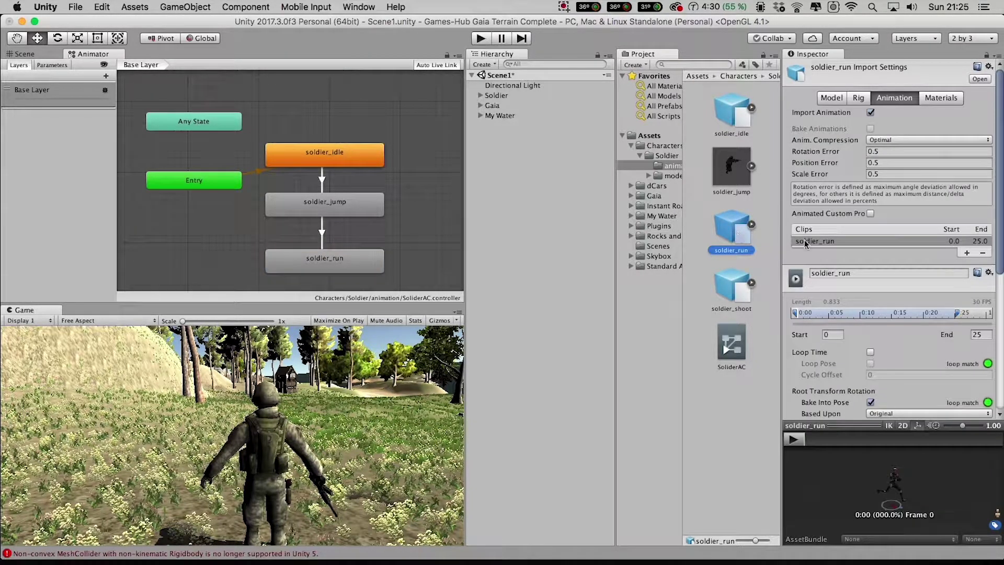
pyautogui.scroll(-1, 884, 333)
pyautogui.scroll(-2, 884, 333)
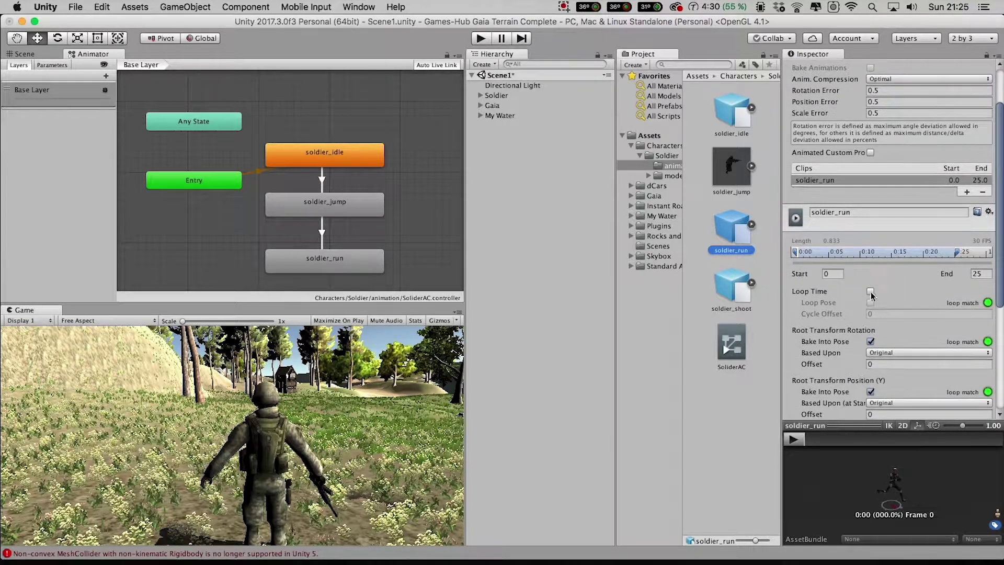
pyautogui.click(871, 292)
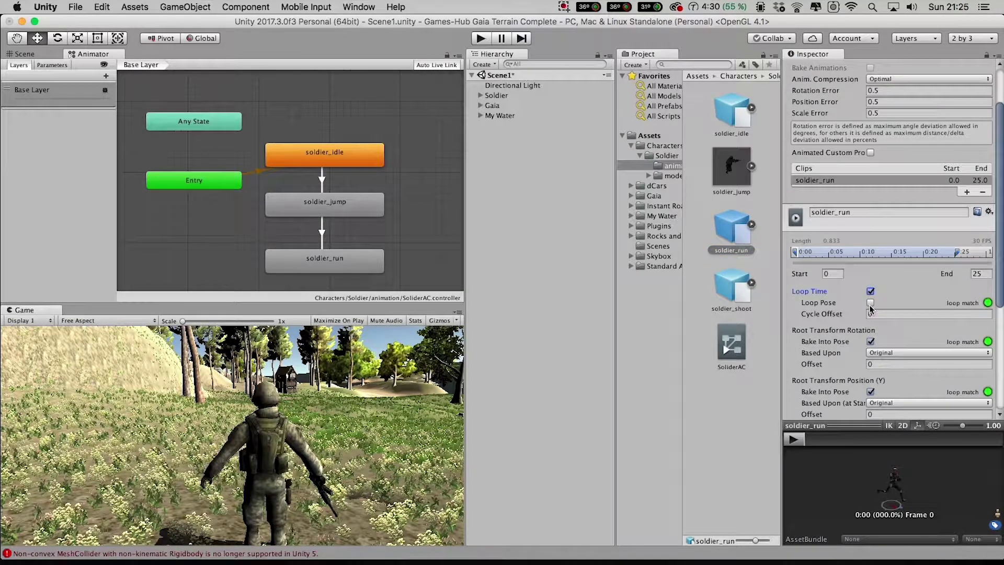
pyautogui.click(871, 303)
pyautogui.scroll(-6, 855, 259)
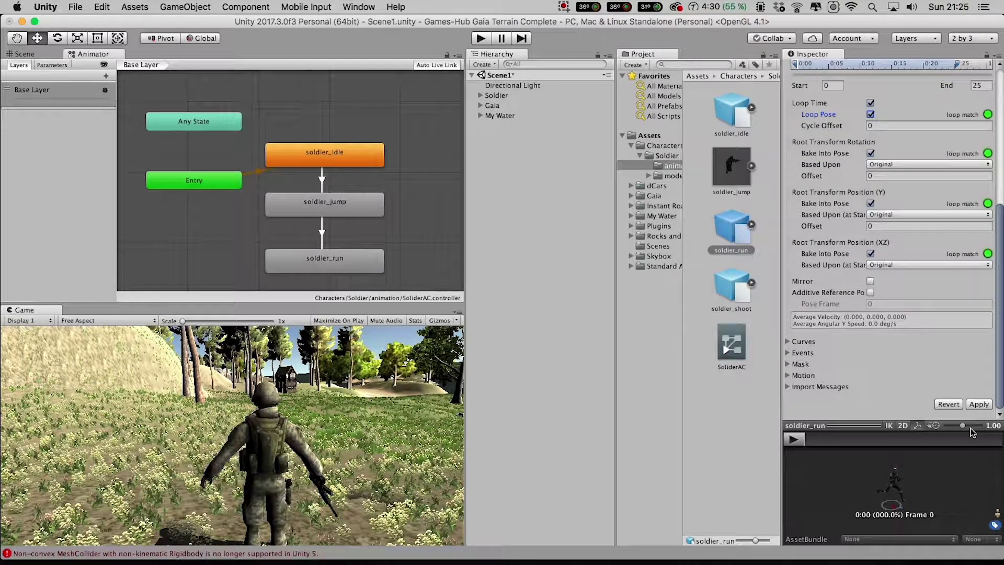
pyautogui.click(978, 404)
# Run the scene to check that the running animation loops after the jump, and stop playback
pyautogui.scroll(3, 399, 186)
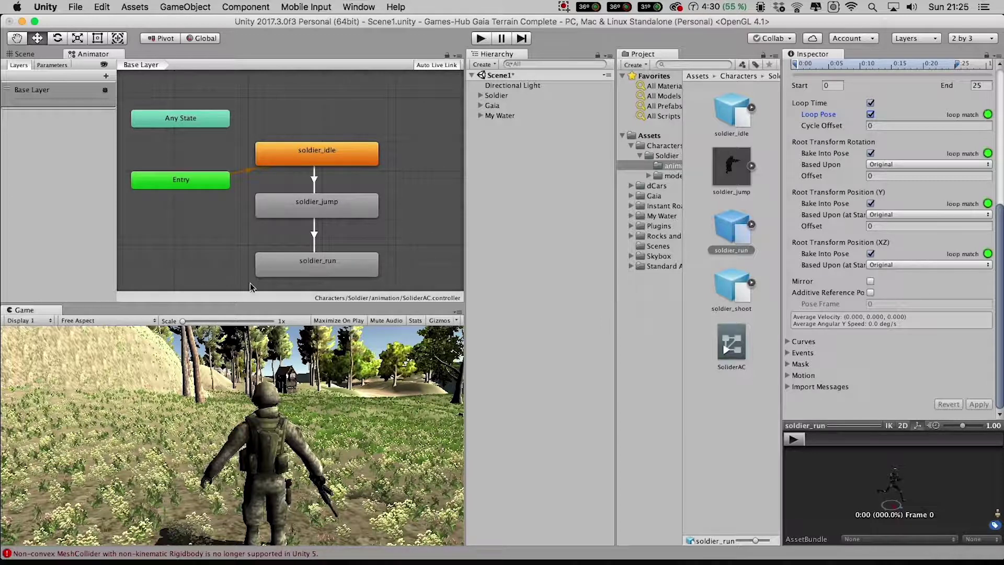
pyautogui.click(480, 40)
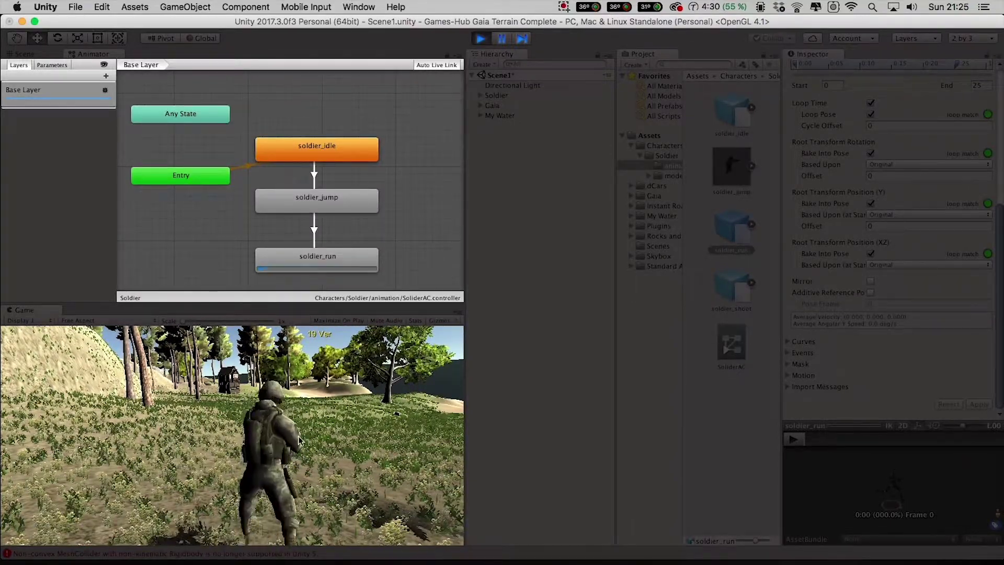
pyautogui.click(479, 38)
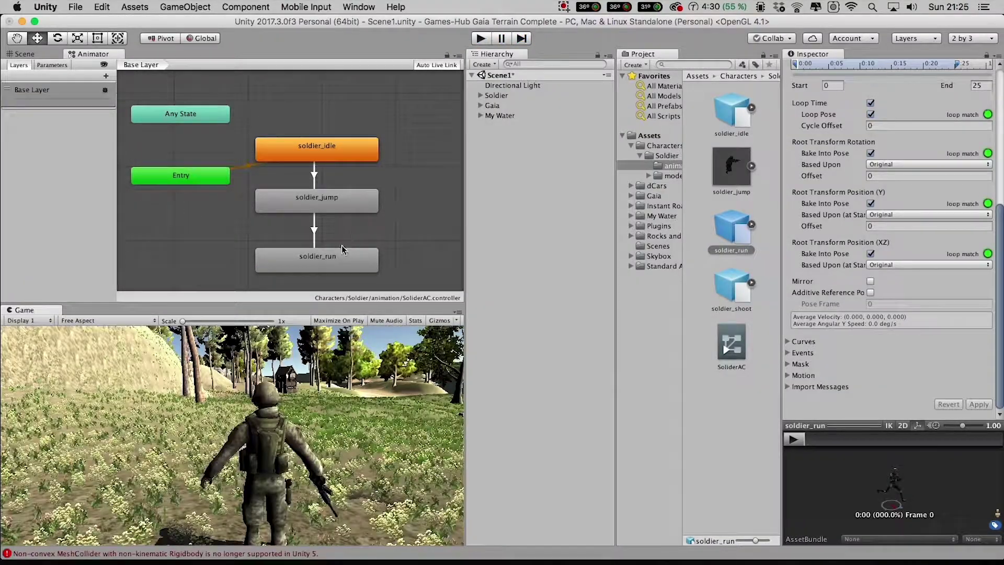
# Move soldier_run slightly closer to soldier_jump and review the sequence of states from soldier_idle to soldier_run and back
pyautogui.moveTo(333, 260)
pyautogui.mouseDown()
pyautogui.moveTo(375, 253)
pyautogui.moveTo(325, 258)
pyautogui.moveTo(335, 255)
pyautogui.mouseUp()
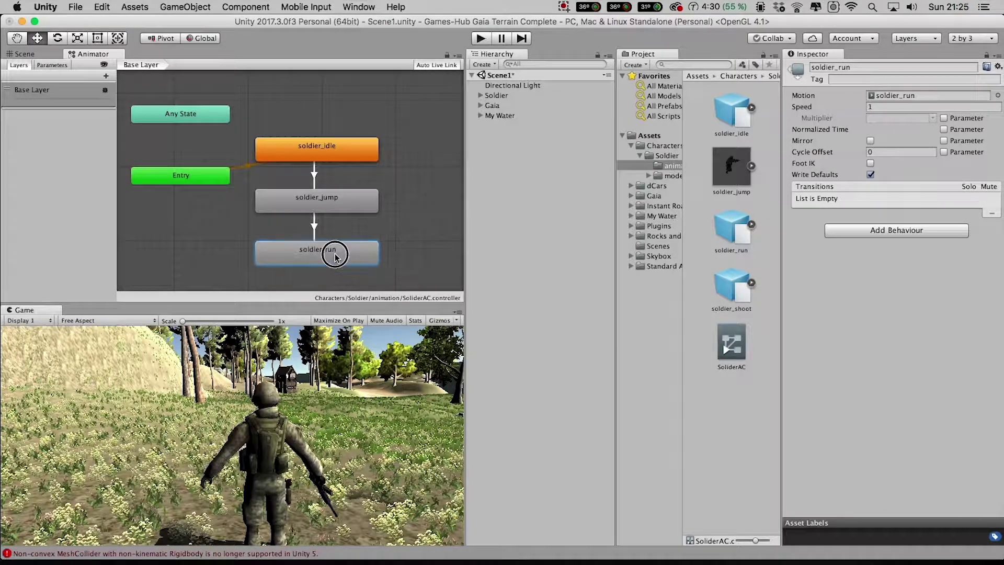
pyautogui.click(314, 208)
pyautogui.click(318, 250)
pyautogui.click(315, 201)
pyautogui.click(310, 141)
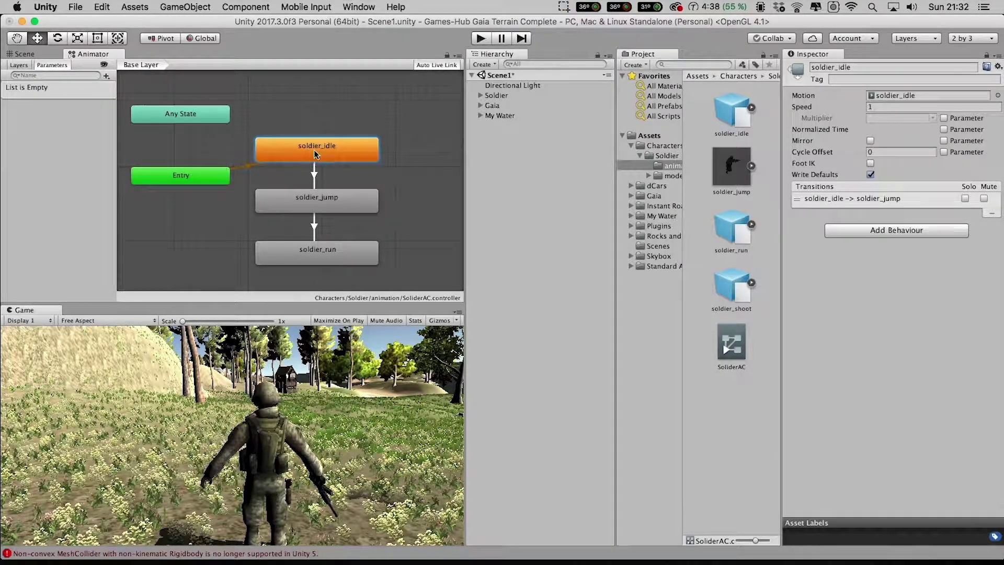
pyautogui.click(317, 204)
pyautogui.click(314, 249)
pyautogui.click(312, 207)
pyautogui.click(311, 147)
# Rearrange the states with soldier_run level with soldier_idle and soldier_jump below, centred between the two
pyautogui.scroll(-2, 389, 232)
pyautogui.scroll(-2, 389, 231)
pyautogui.moveTo(443, 223); pyautogui.dragTo(345, 218, button='middle')
pyautogui.scroll(-3, 340, 226)
pyautogui.scroll(2, 316, 196)
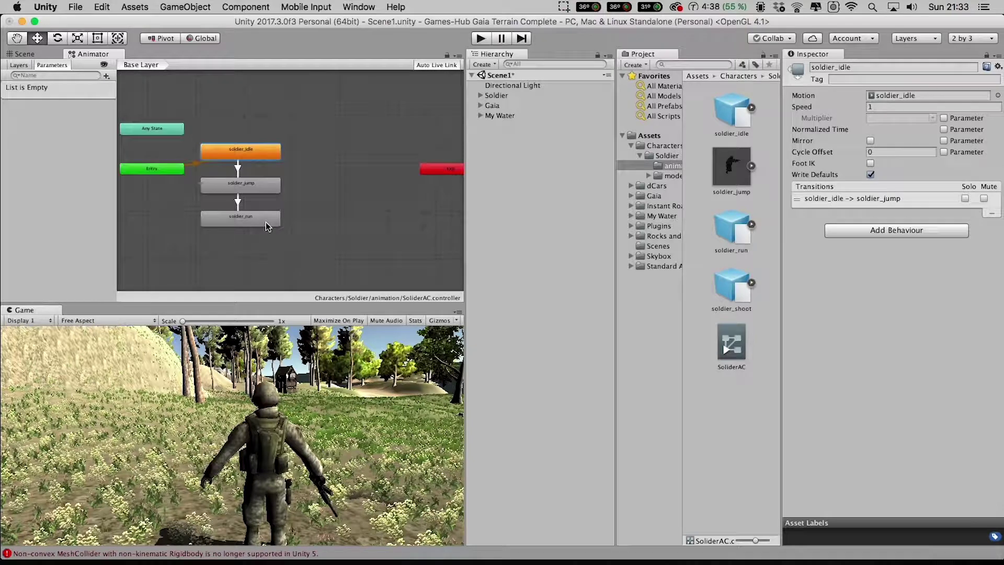
pyautogui.moveTo(238, 217); pyautogui.dragTo(357, 153)
pyautogui.moveTo(241, 188); pyautogui.dragTo(304, 193)
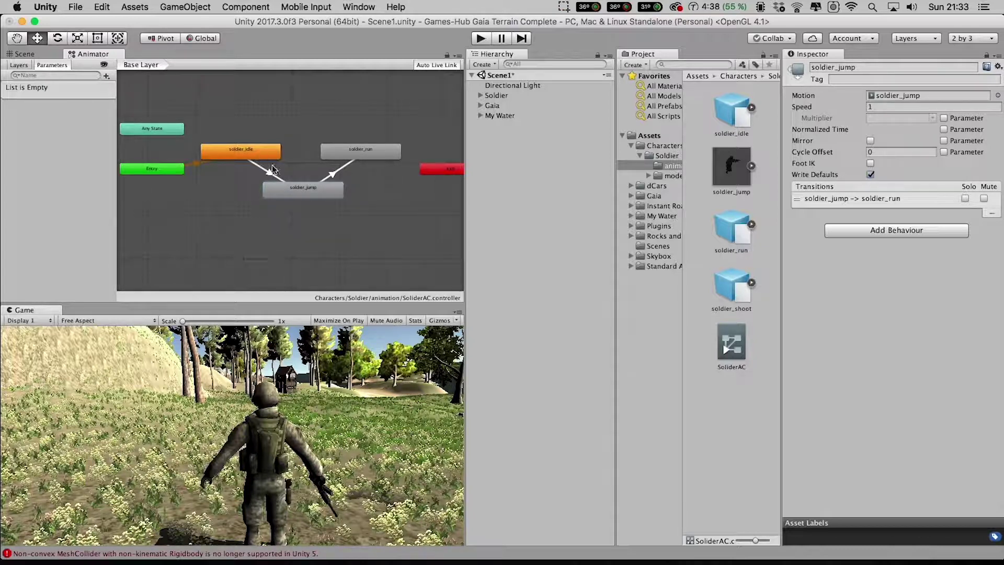
pyautogui.moveTo(301, 200); pyautogui.dragTo(296, 202)
# Examine the settings of the transition from soldier_idle to soldier_jump
pyautogui.click(240, 151)
pyautogui.click(289, 197)
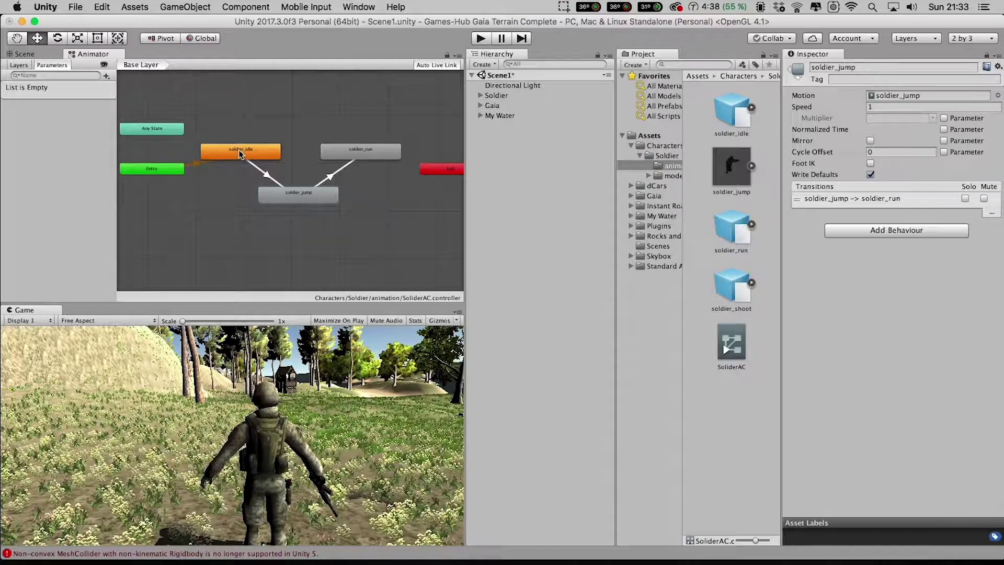
pyautogui.click(267, 178)
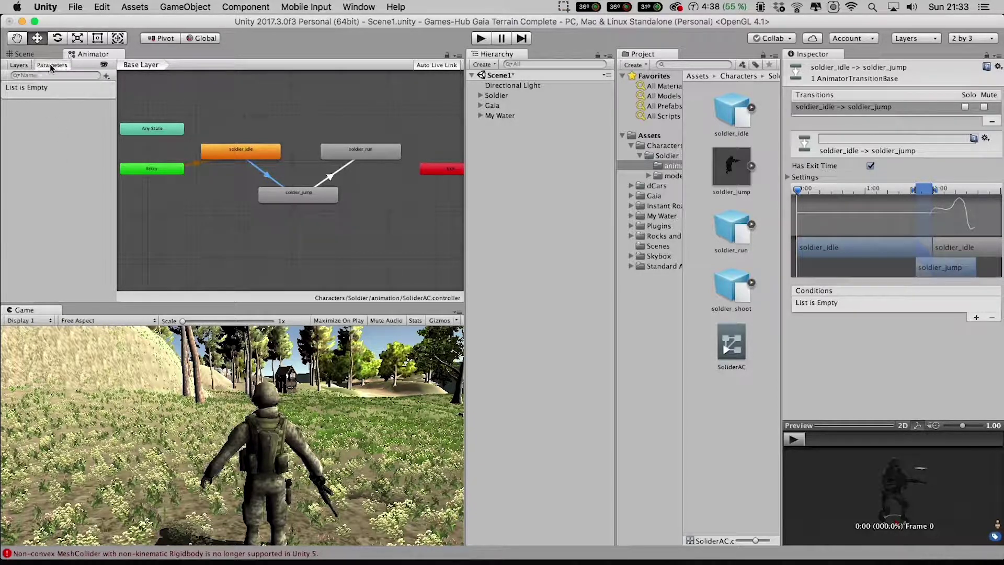
# Add a Trigger parameter named isJumping to the Animator Controller
pyautogui.click(107, 77)
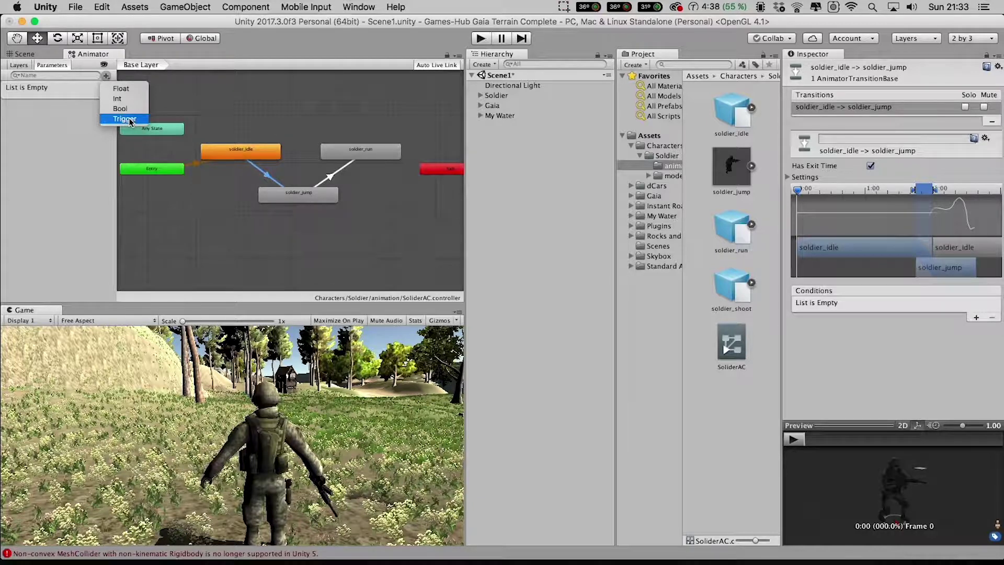
pyautogui.click(125, 119)
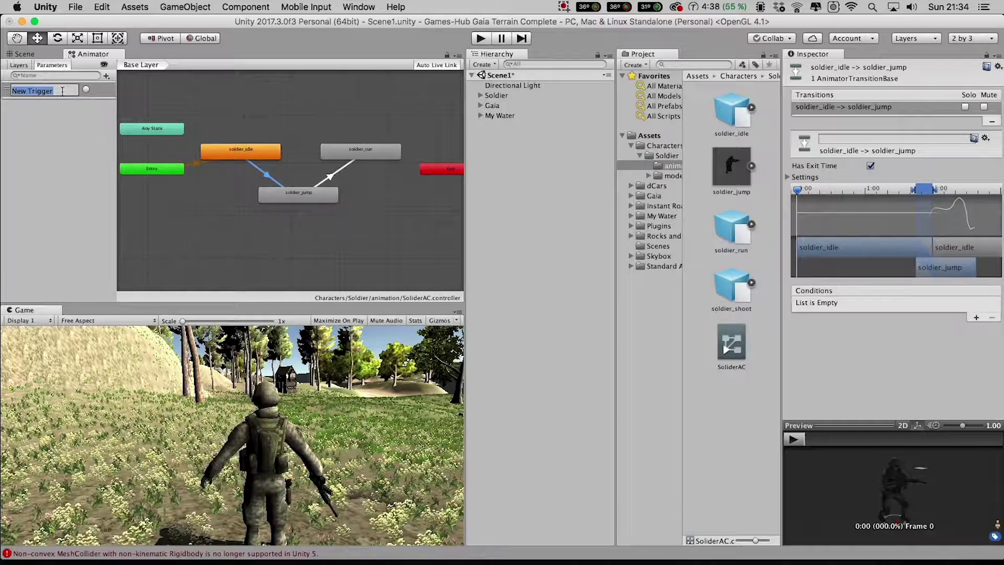
pyautogui.write('is')
pyautogui.write('Jump')
pyautogui.press('BackSpace')
pyautogui.press('BackSpace')
pyautogui.write('ping')
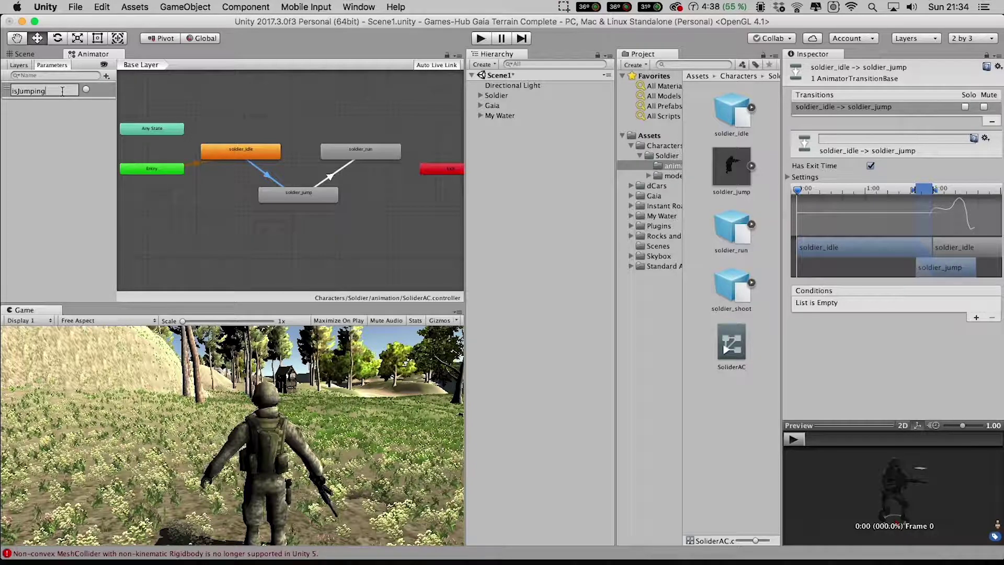
pyautogui.press('Return')
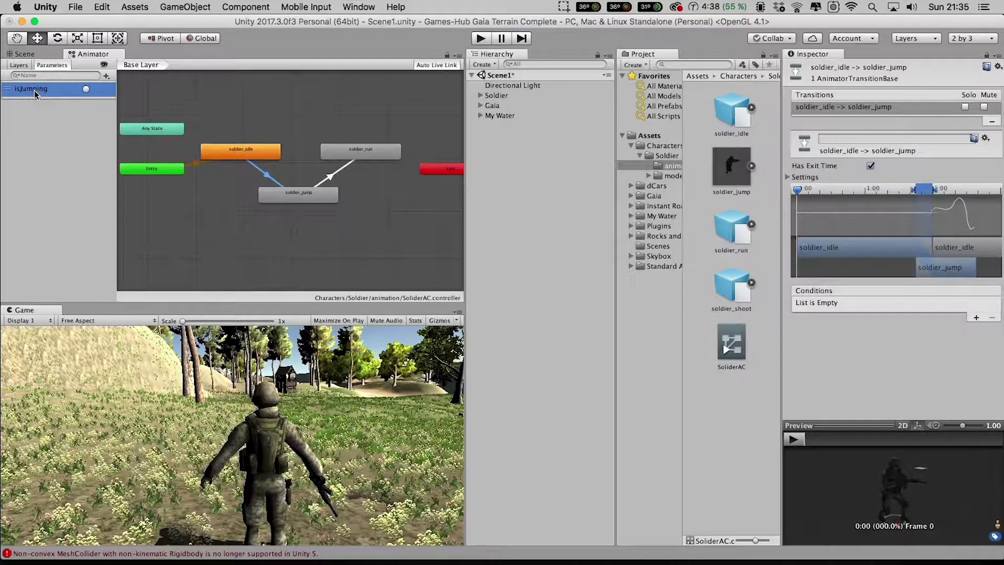
# Add isJumping as a condition on the transition from soldier_idle to soldier_jump
pyautogui.click(237, 153)
pyautogui.scroll(1, 237, 153)
pyautogui.scroll(2, 237, 154)
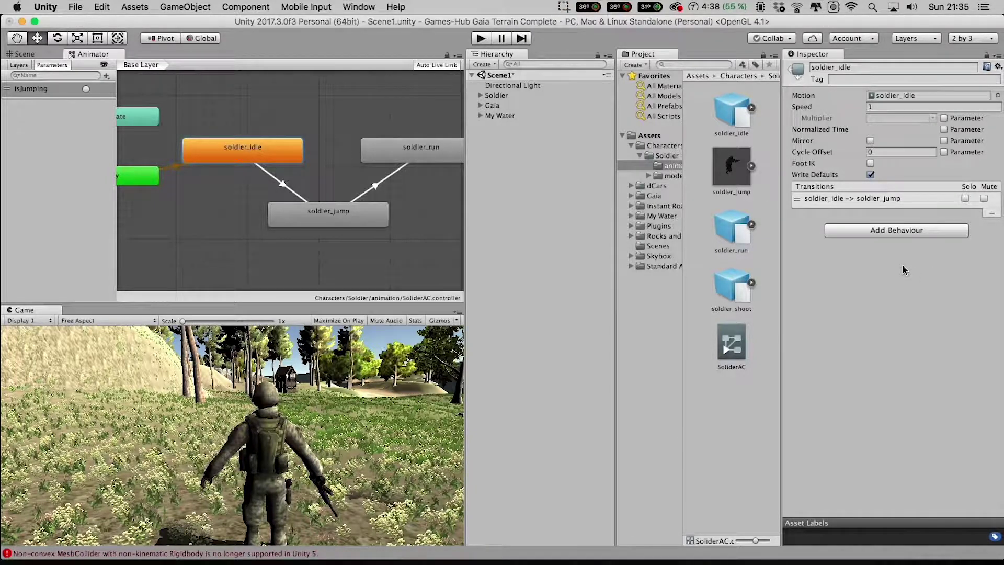
pyautogui.click(284, 184)
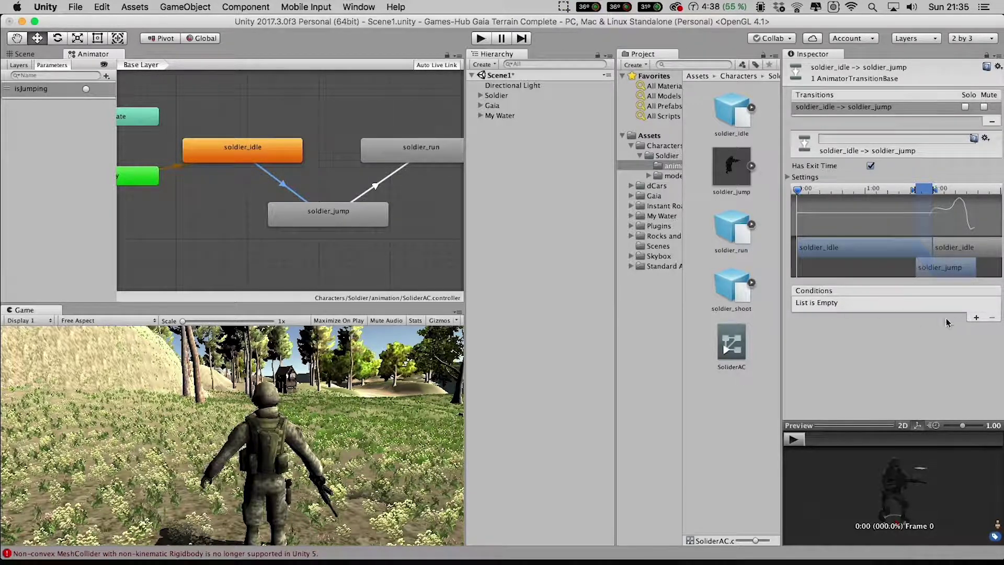
pyautogui.click(976, 318)
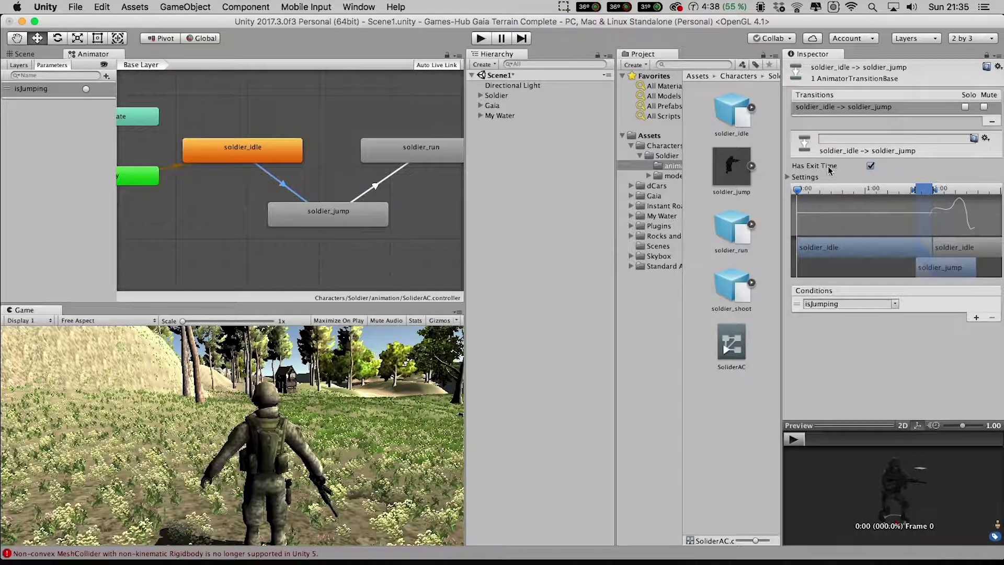
# Turn off Has Exit Time on the transition from soldier_idle to soldier_jump
pyautogui.click(871, 166)
pyautogui.click(871, 167)
pyautogui.click(300, 156)
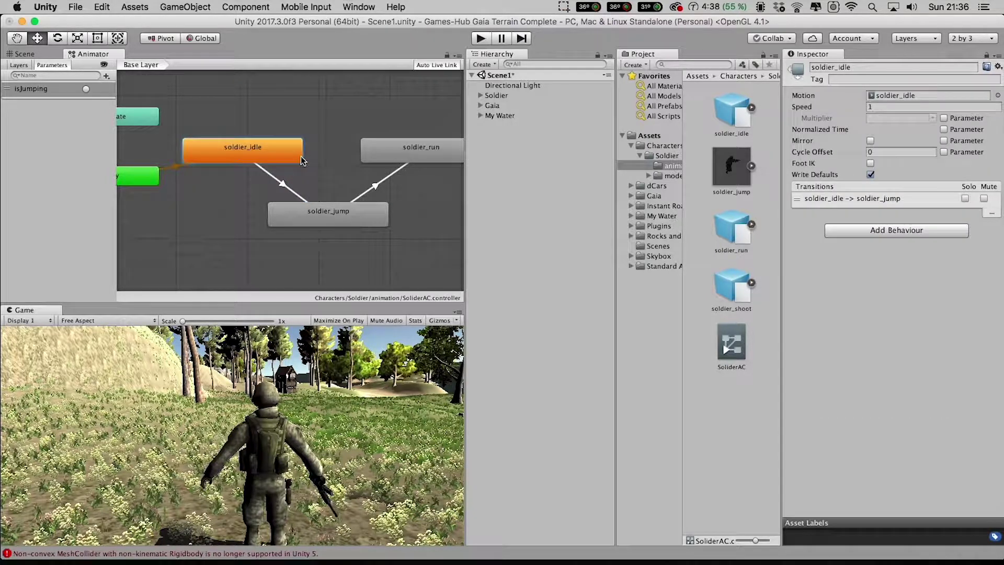
pyautogui.click(331, 219)
pyautogui.click(283, 187)
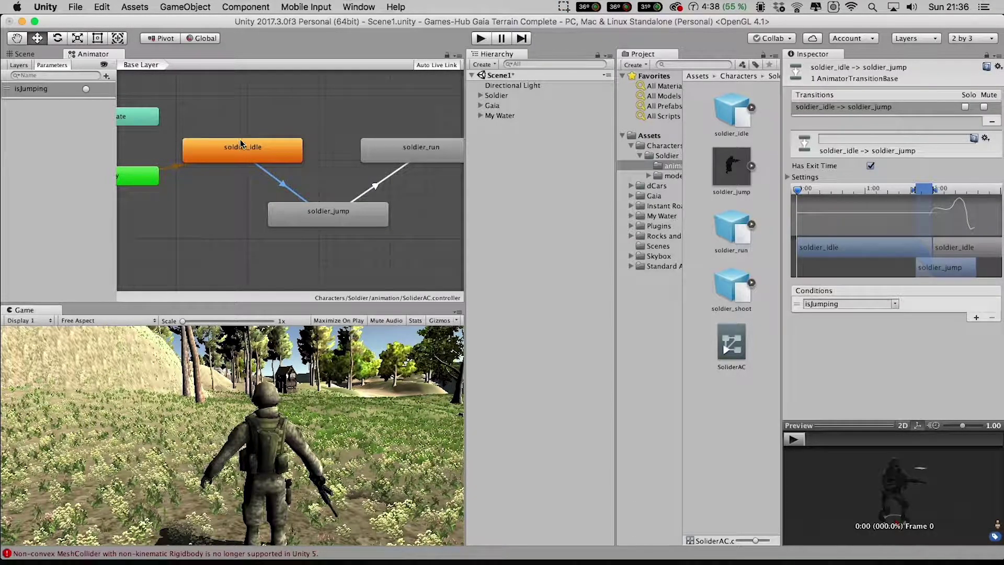
pyautogui.click(871, 166)
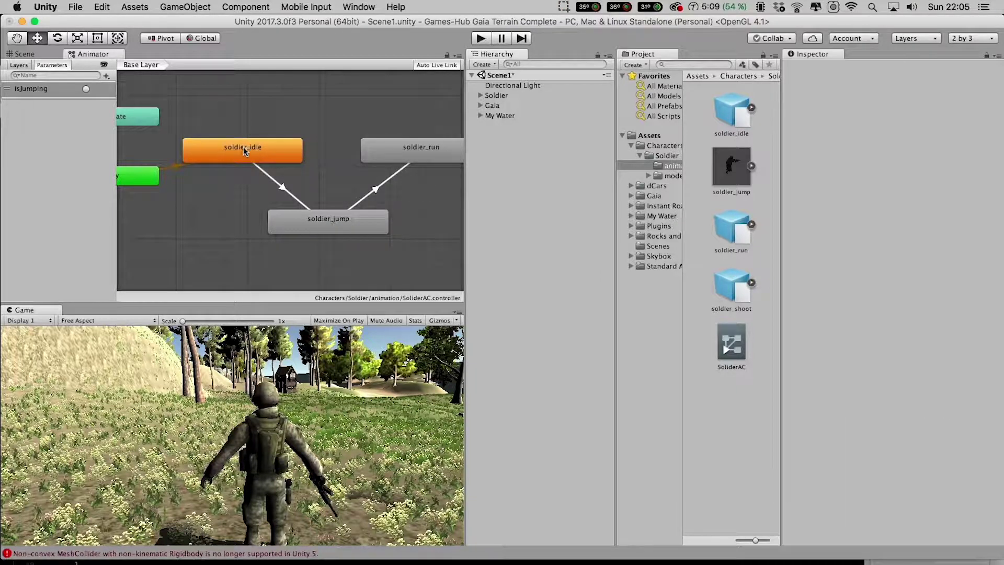
# Create a C# script named SoldierControls in the Soldier folder and select it
pyautogui.click(27, 89)
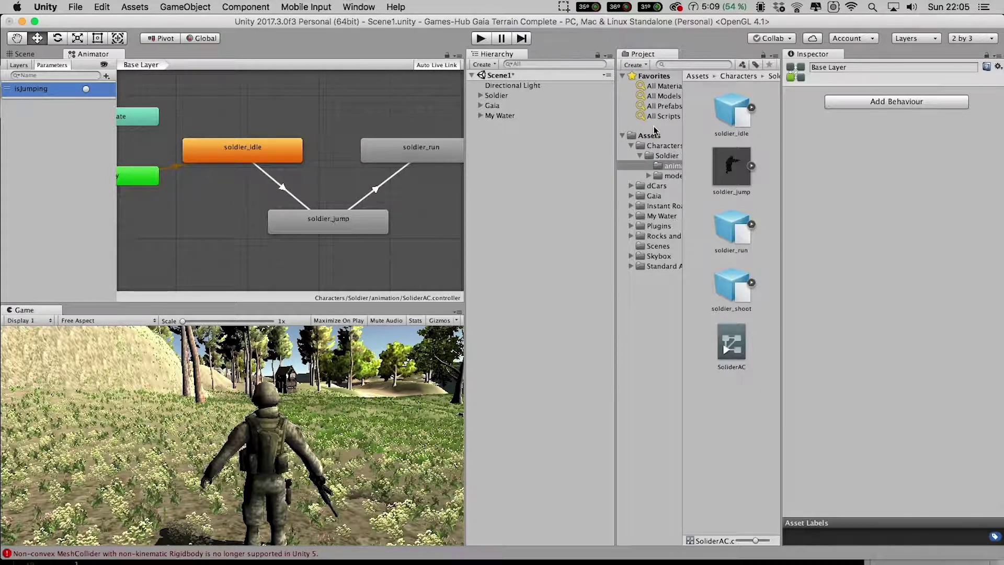
pyautogui.click(665, 157)
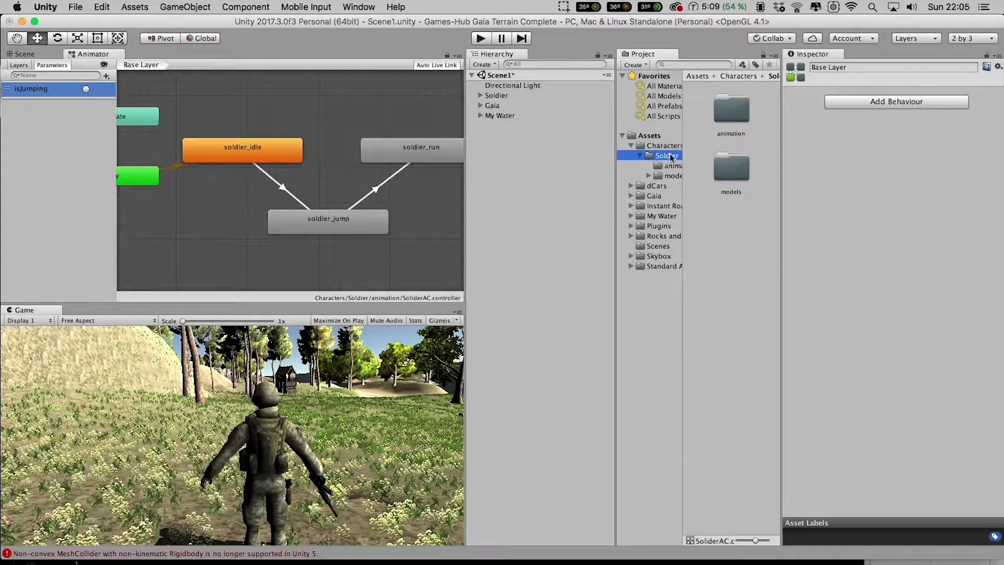
pyautogui.rightClick(730, 219)
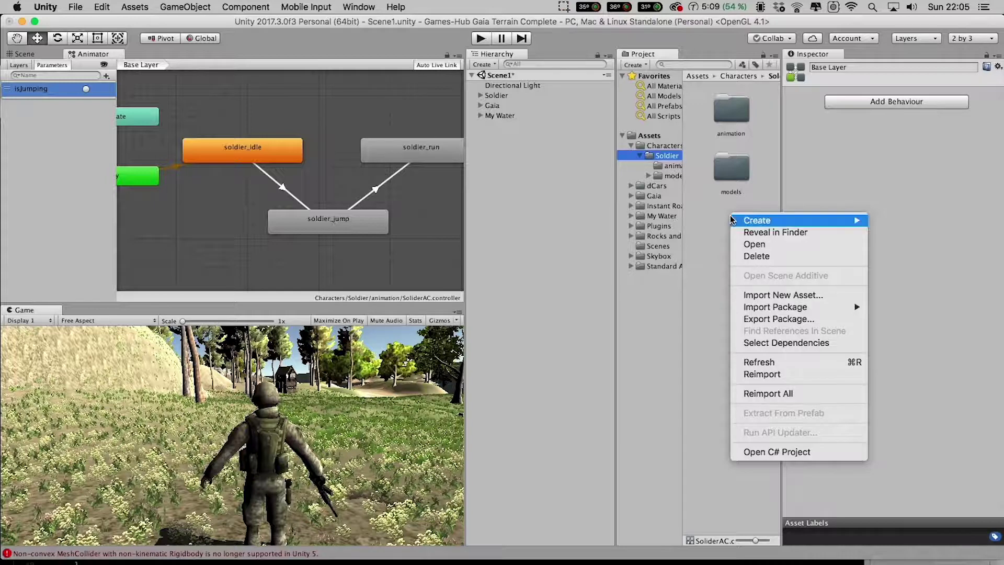
pyautogui.moveTo(766, 223)
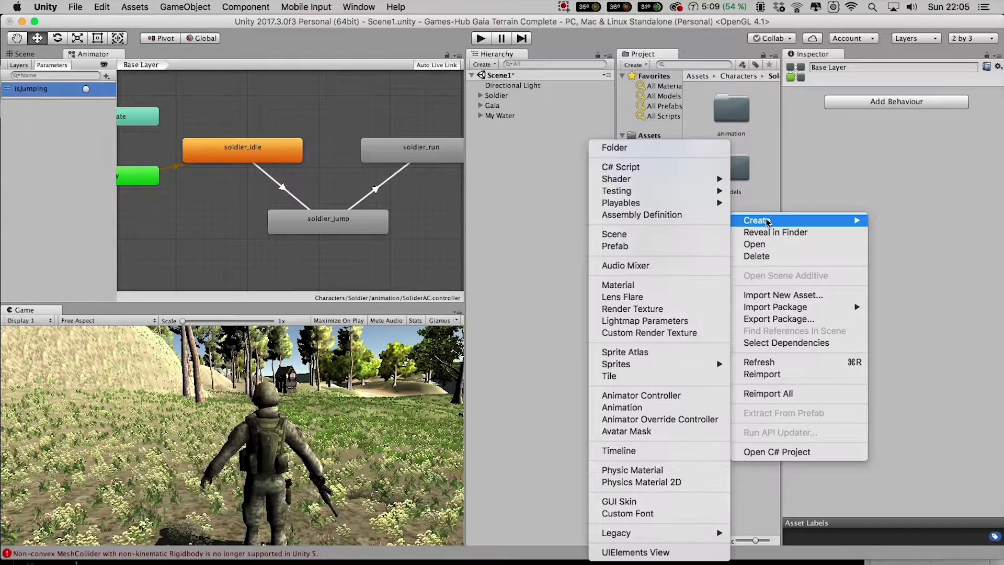
pyautogui.click(664, 168)
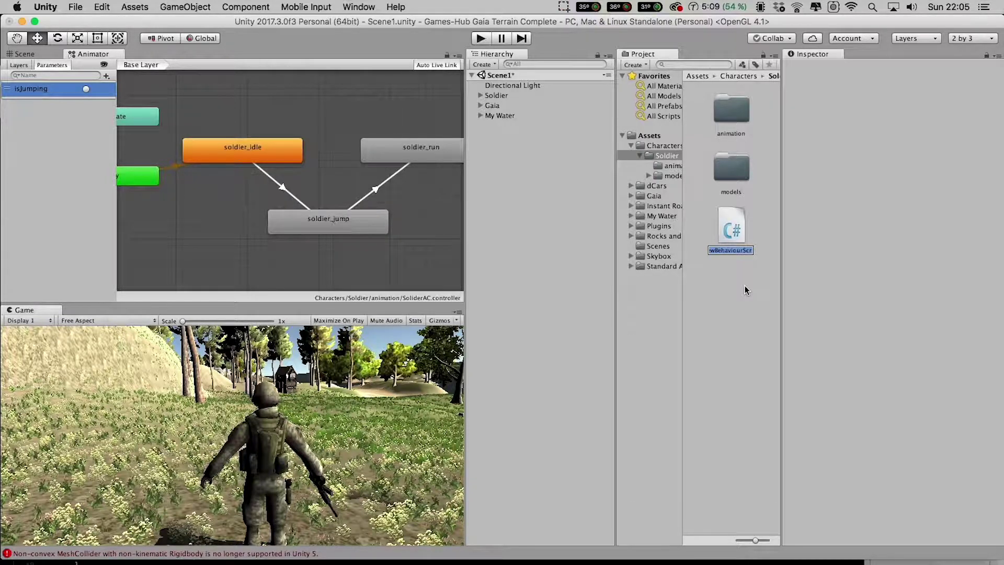
pyautogui.write('Sol')
pyautogui.write('dierControl')
pyautogui.write('s')
pyautogui.click(731, 231)
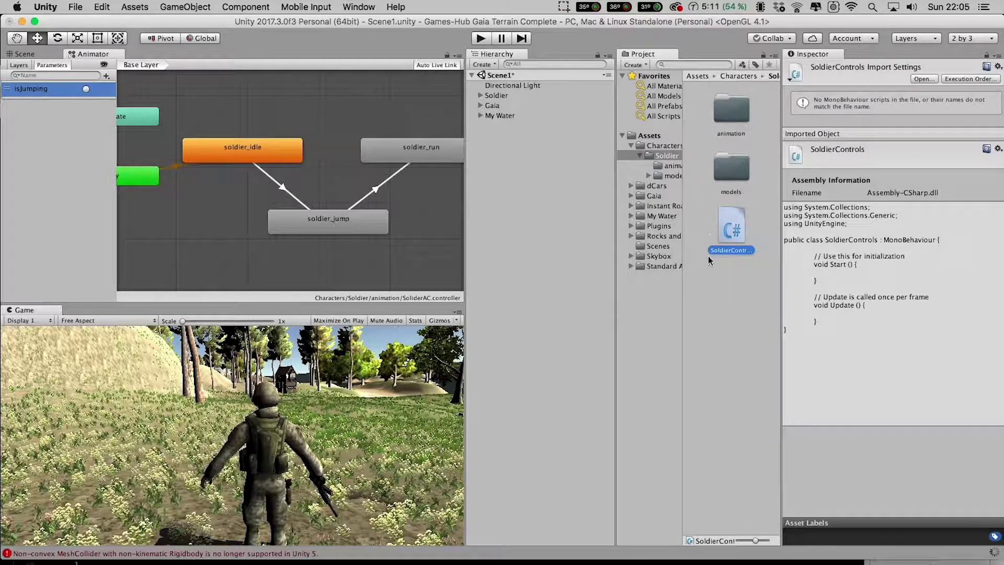
# Open the SoldierControls script in MonoDevelop and close the FirstPersonController.cs file
pyautogui.doubleClick(732, 228)
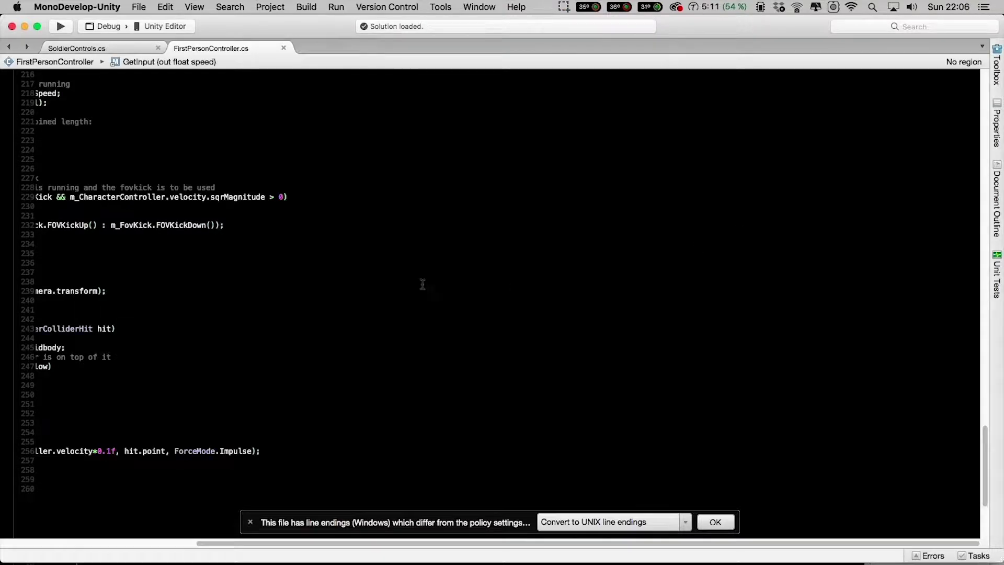
pyautogui.scroll(20, 391, 285)
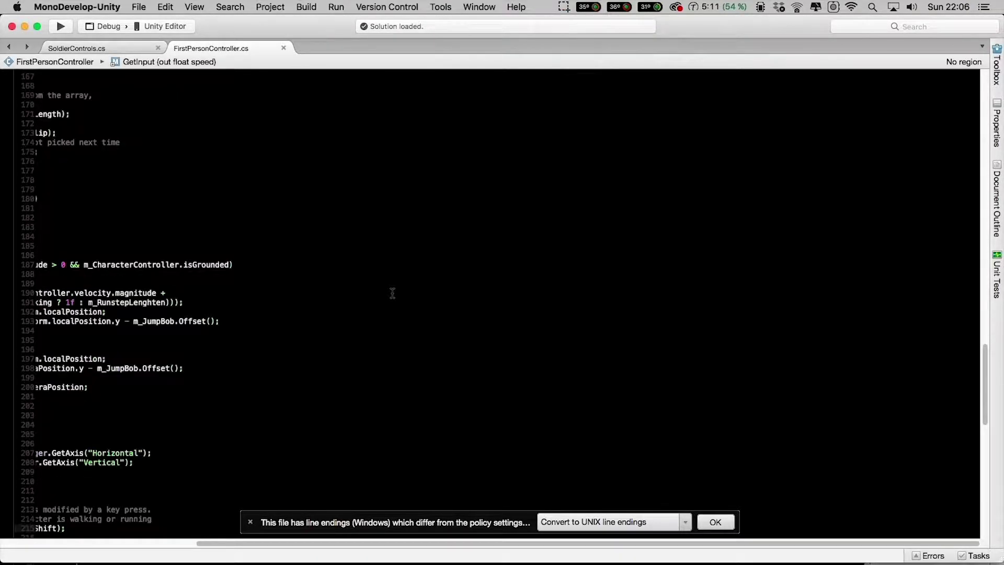
pyautogui.click(76, 48)
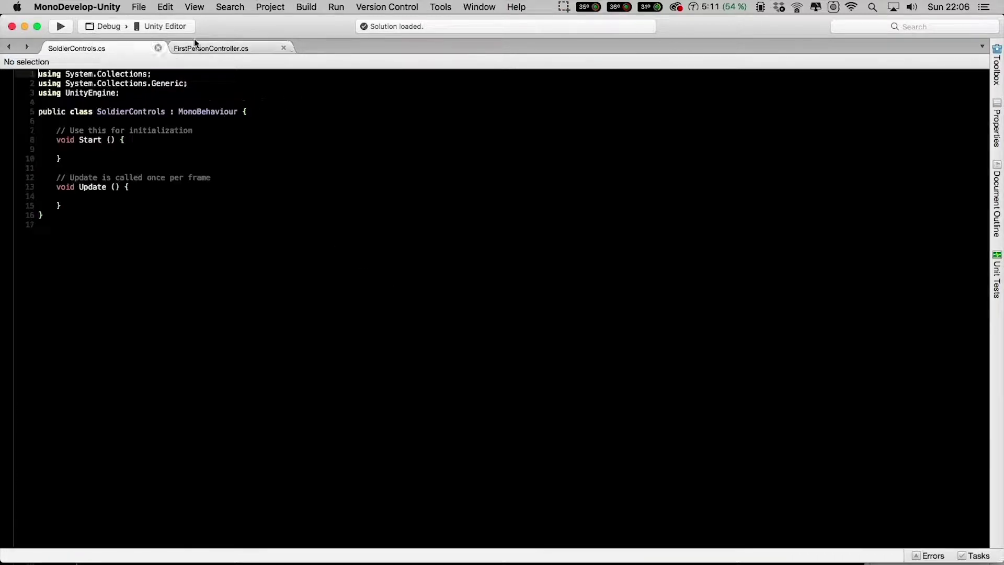
pyautogui.click(283, 48)
pyautogui.click(283, 48)
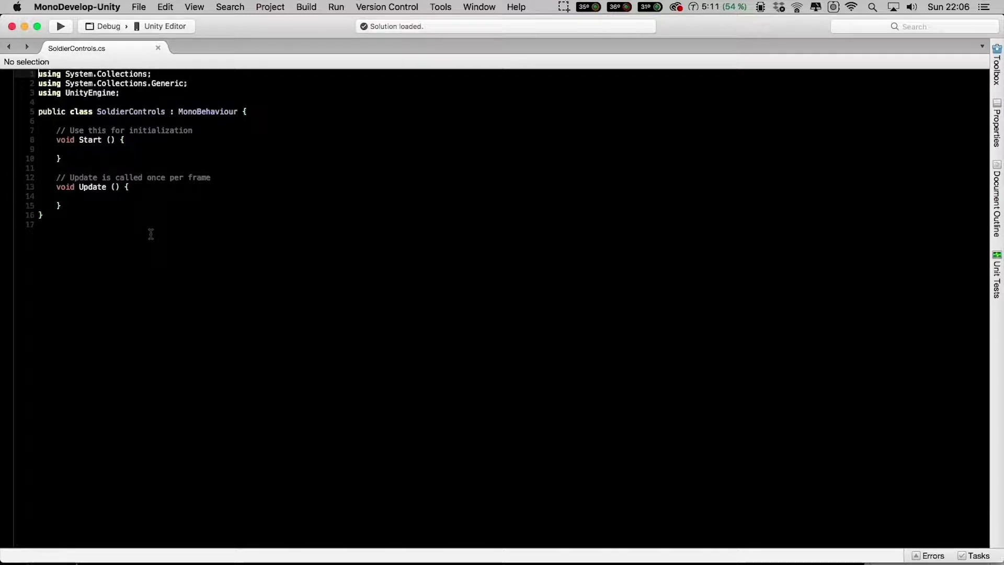
# Replace the template code with a SoldierControls class that gets the Animator in Start and sets the isJumping trigger on the Jump button in Update
pyautogui.moveTo(132, 231); pyautogui.dragTo(1, 32)
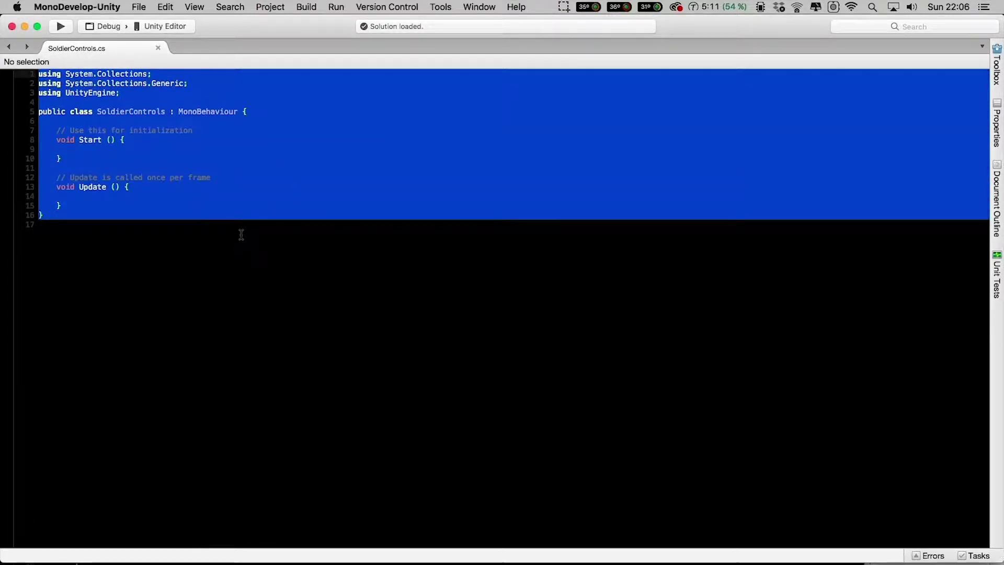
pyautogui.write('using System.Collections; using UnityEngine;  public class SoldierControls : MonoBehaviour {  \tstatic Animator anim;  \t//Use this for initialization \tvoid Start () \t{ \t\tanim = GetComponent<Animator> (); \t}   \t//Update is called once per frame \tvoid Update () {  \t\tif(Input.GetButtonDown("Jump")) \t\t{ \t\t\tanim.SetTrigger ("isJumping"); \t\t} \t} }')
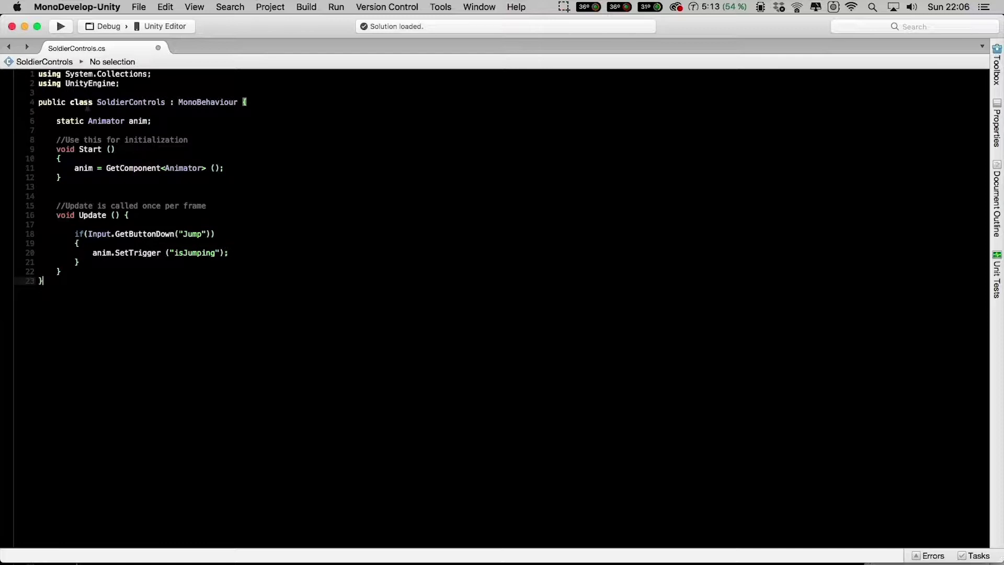
# Review the class name and the static Animator anim declaration, and look up the Animator component on the Soldier in Unity
pyautogui.moveTo(97, 103); pyautogui.dragTo(166, 103)
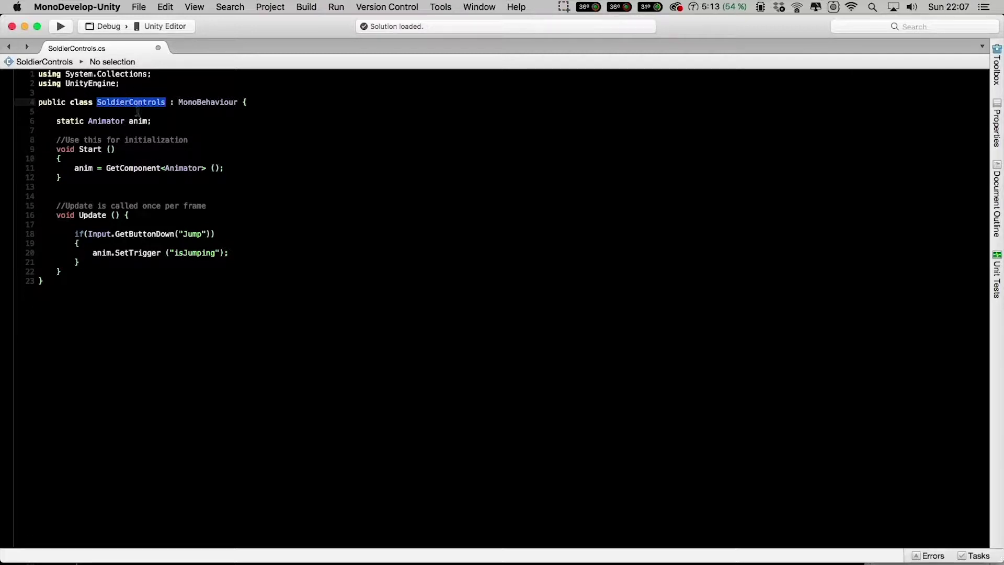
pyautogui.click(157, 120)
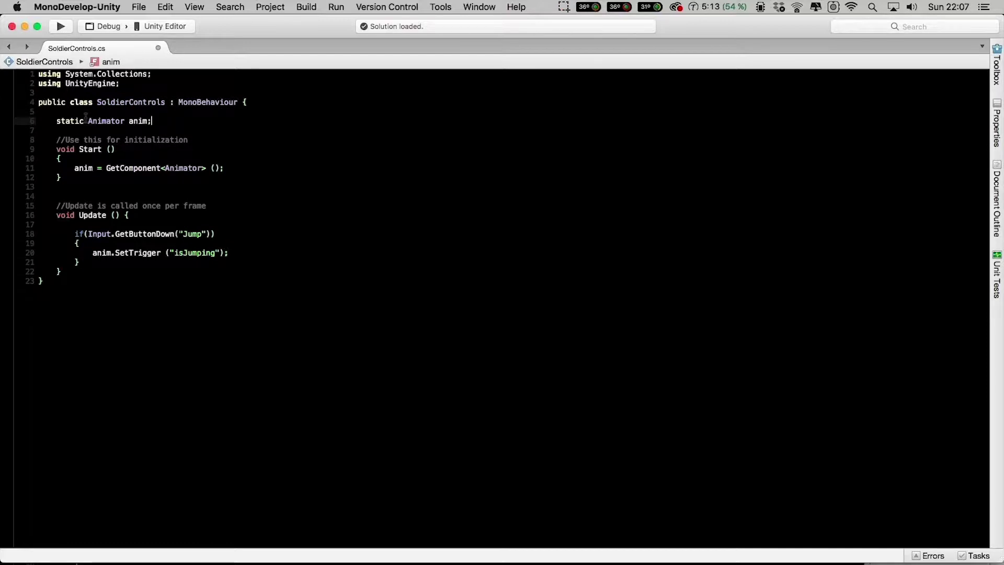
pyautogui.moveTo(54, 121); pyautogui.dragTo(151, 121)
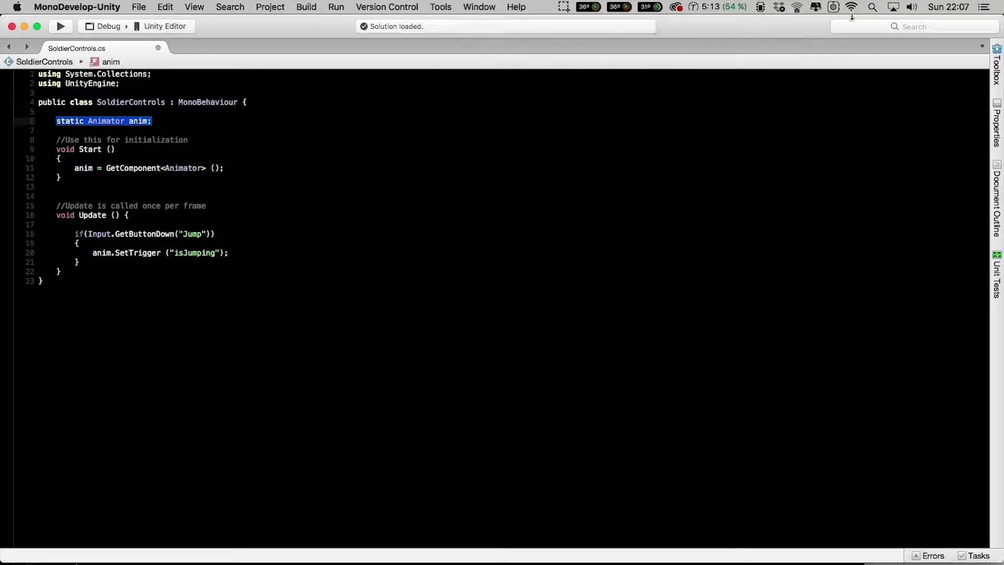
pyautogui.click(995, 20)
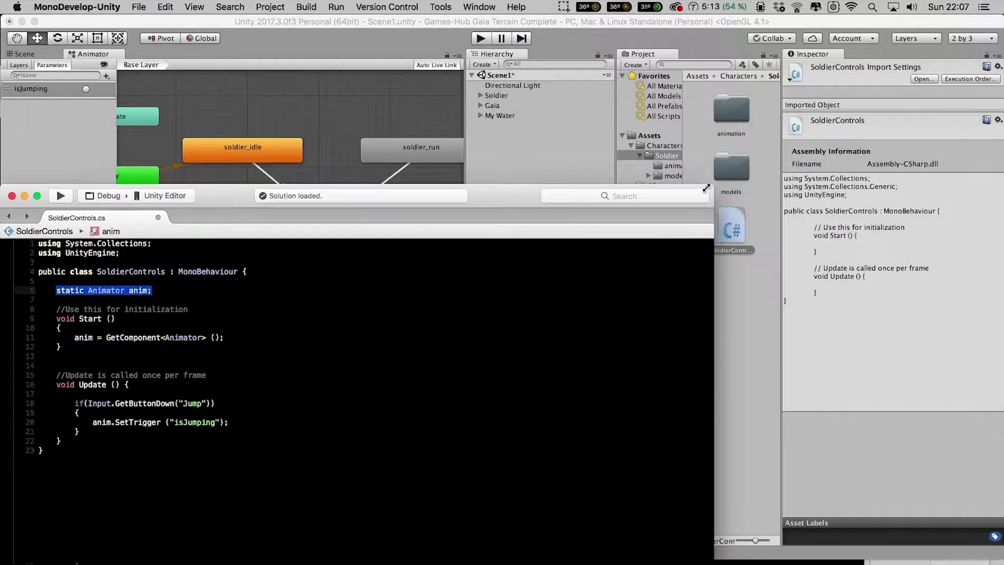
pyautogui.moveTo(529, 194); pyautogui.dragTo(573, 222)
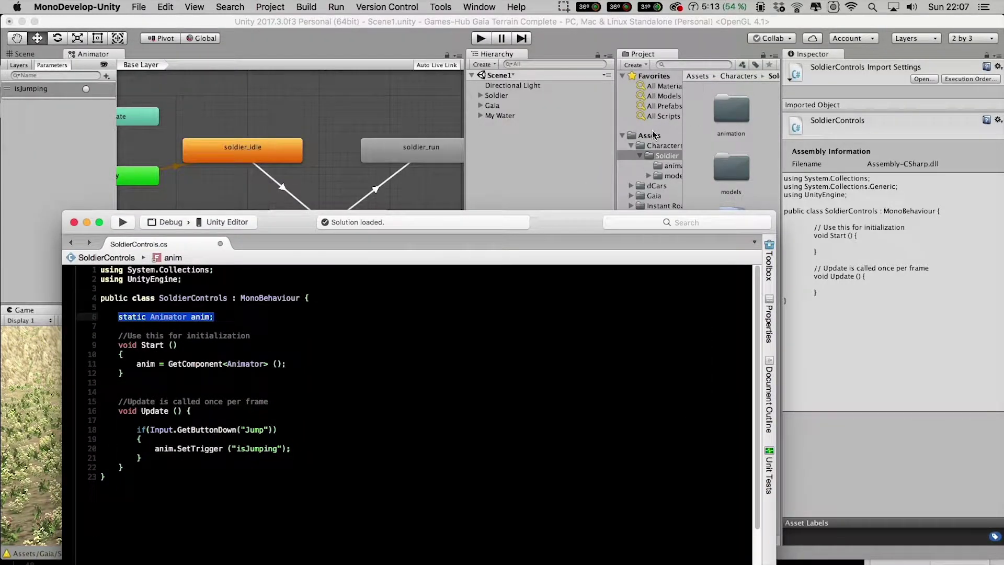
pyautogui.click(503, 96)
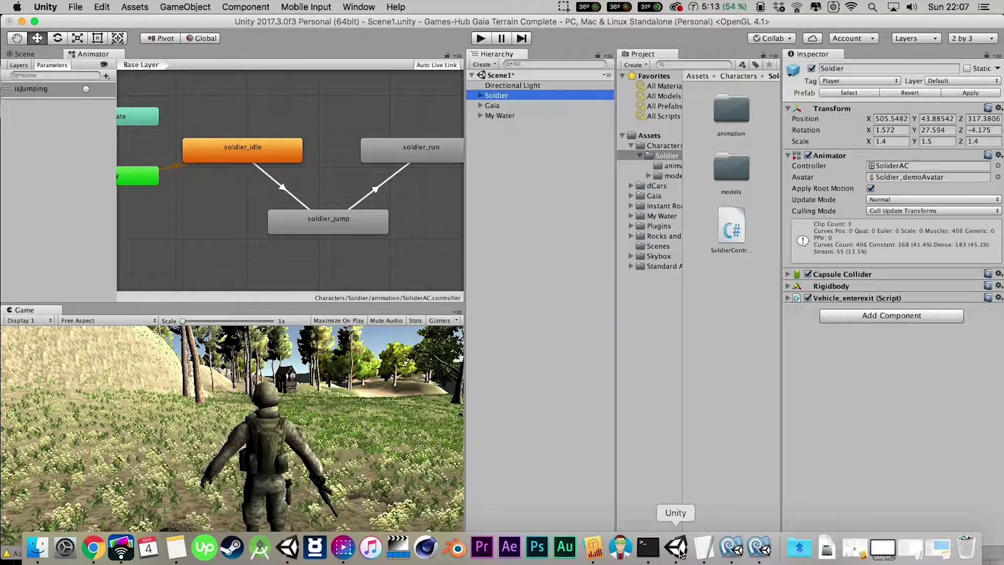
# Switch back to the edited SoldierControls.cs in MonoDevelop, minimise the other MonoDevelop window and place the script beside the Soldier's component settings
pyautogui.click(731, 547)
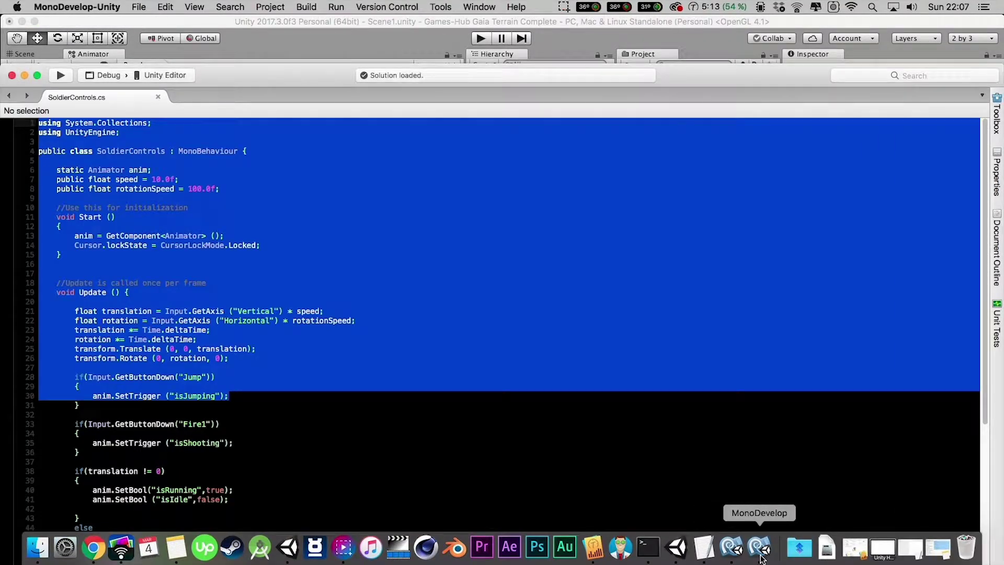
pyautogui.click(759, 547)
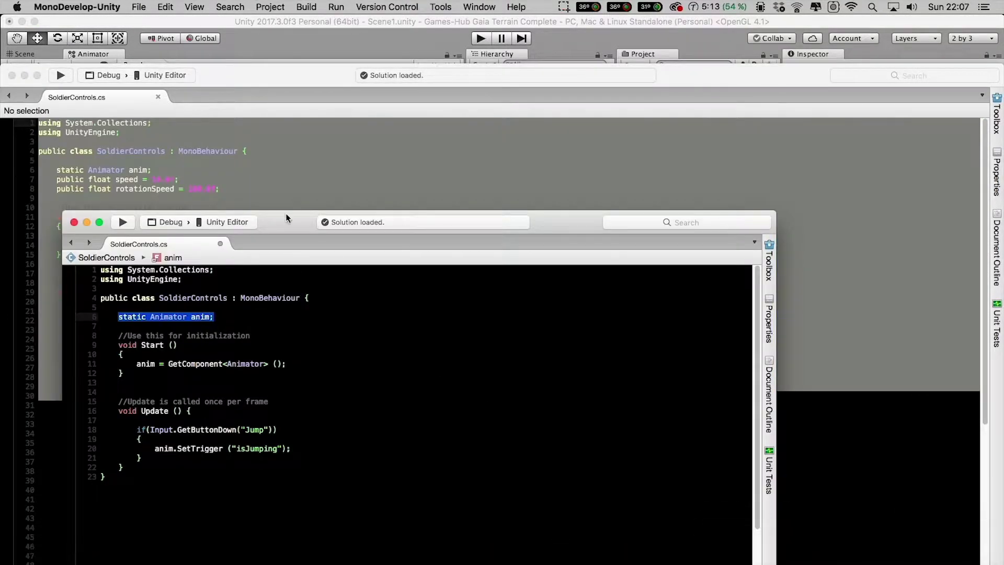
pyautogui.click(24, 74)
pyautogui.moveTo(387, 228); pyautogui.dragTo(327, 88)
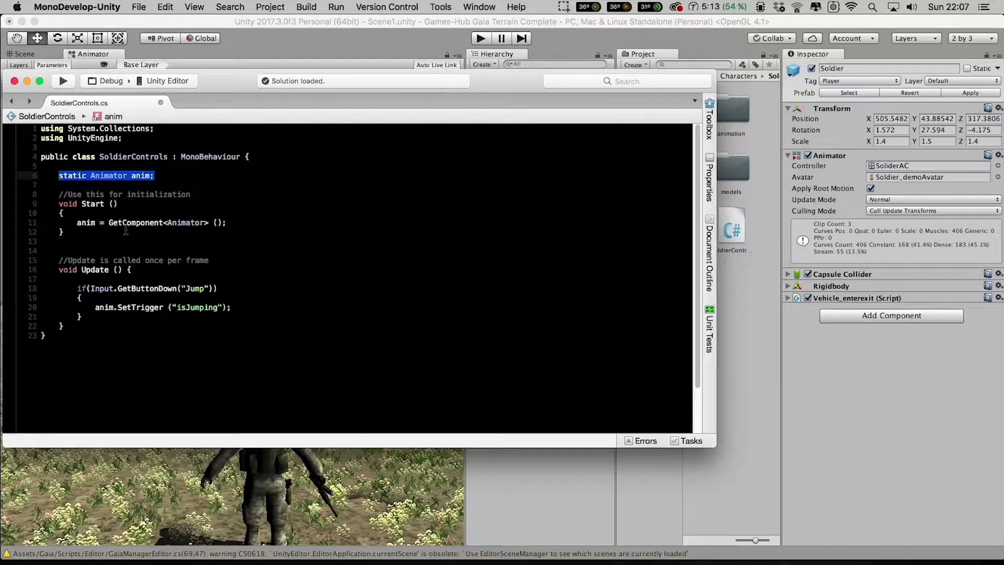
# Examine the GetComponent<Animator> line, the GetButtonDown("Jump") condition and the SetTrigger("isJumping") call in the script
pyautogui.moveTo(77, 222); pyautogui.dragTo(205, 223)
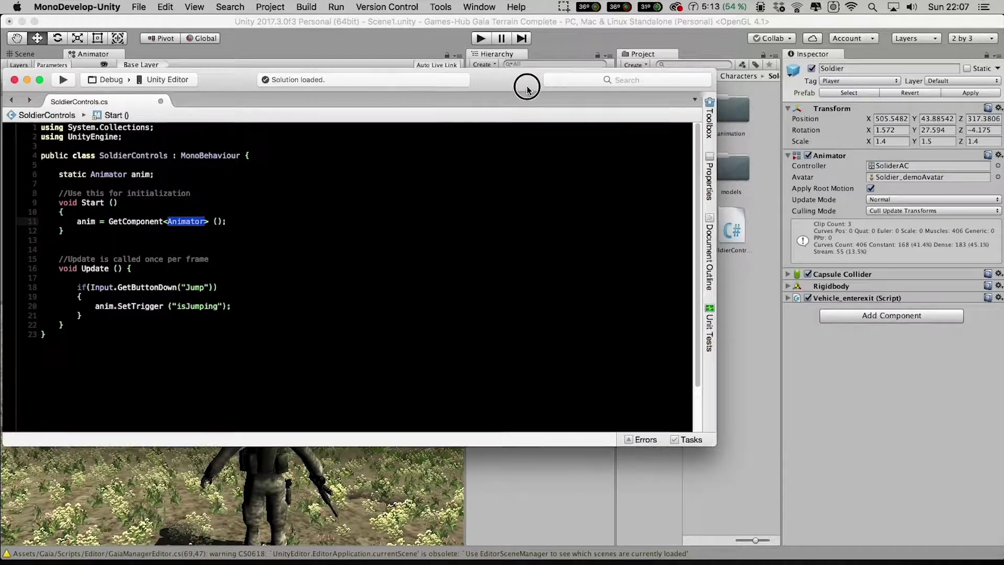
pyautogui.moveTo(523, 86); pyautogui.dragTo(542, 53)
pyautogui.click(118, 238)
pyautogui.click(111, 255)
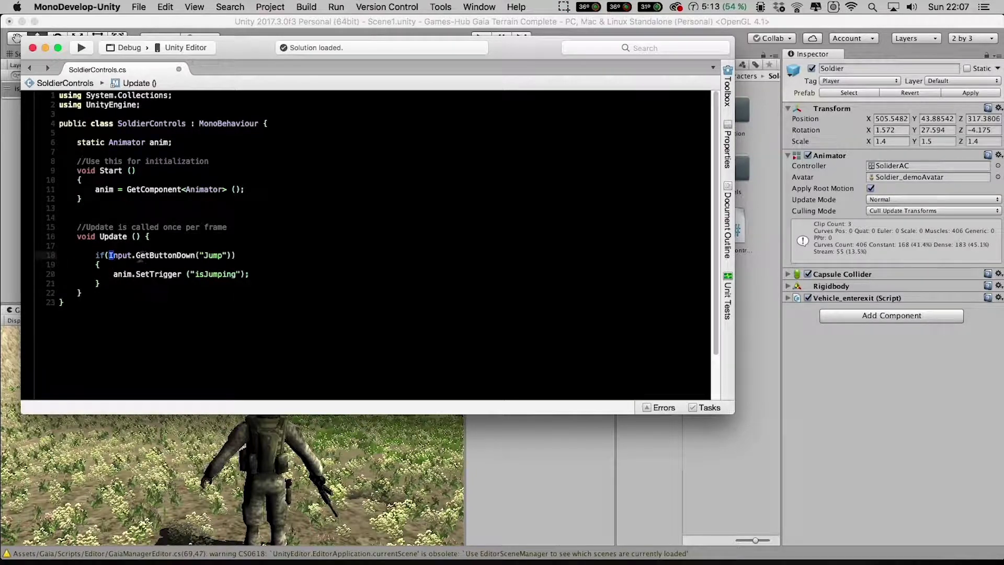
pyautogui.moveTo(137, 255); pyautogui.dragTo(195, 255)
pyautogui.click(214, 256)
pyautogui.moveTo(136, 273); pyautogui.dragTo(246, 268)
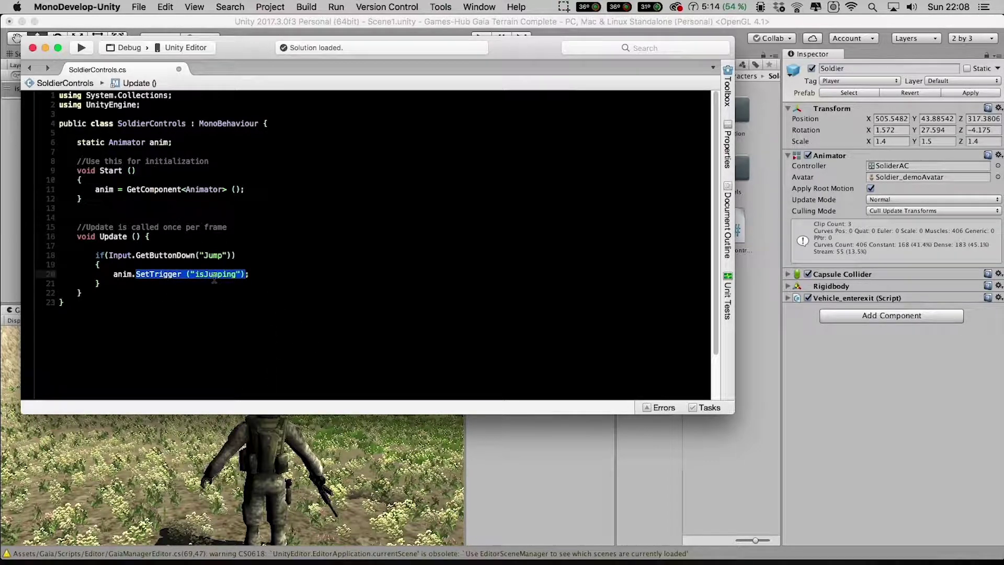
# Switch to Unity, open the project's Input settings and check the Positive Button of the first Jump axis
pyautogui.moveTo(261, 52); pyautogui.dragTo(284, 139)
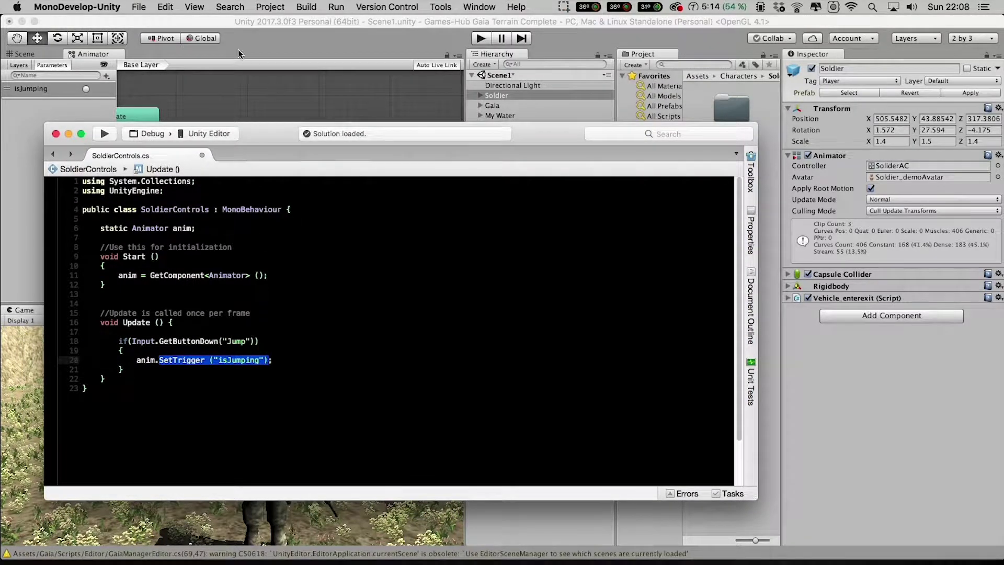
pyautogui.click(244, 24)
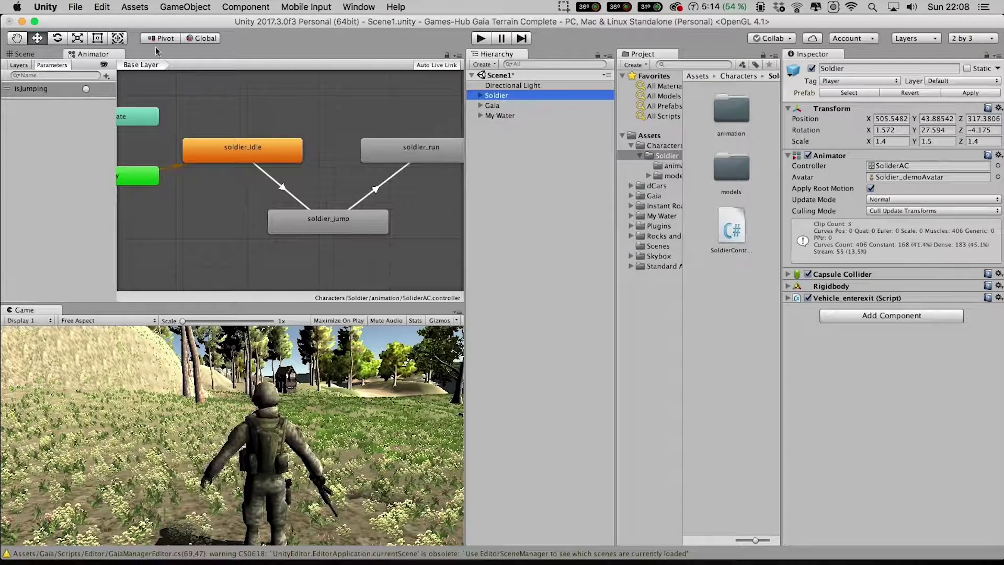
pyautogui.click(98, 7)
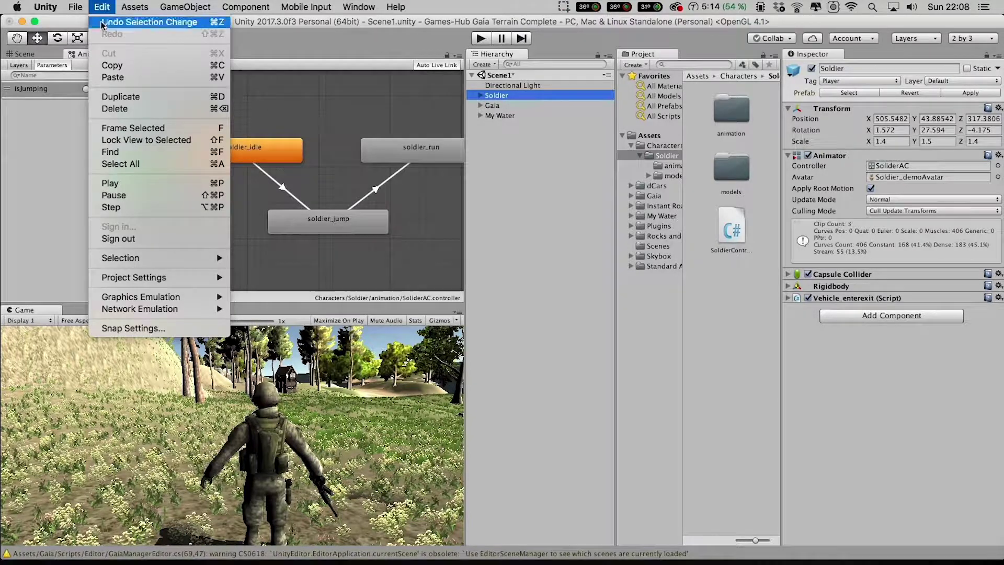
pyautogui.moveTo(160, 275)
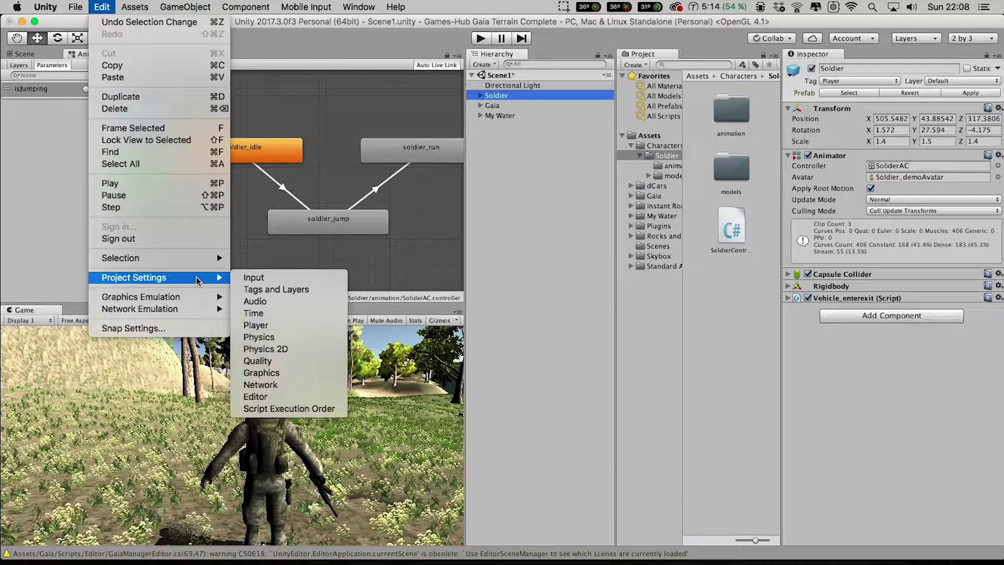
pyautogui.click(293, 278)
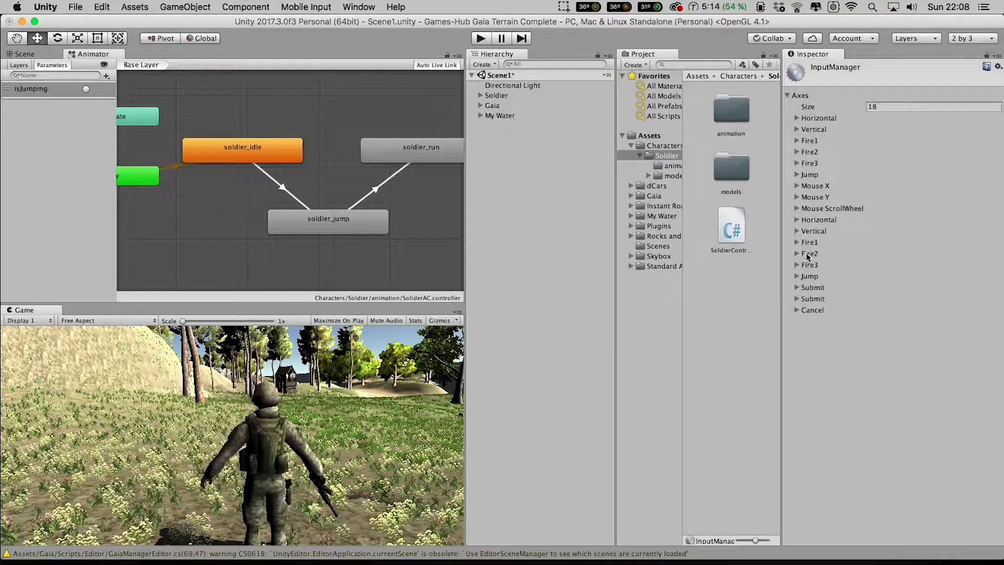
pyautogui.click(799, 174)
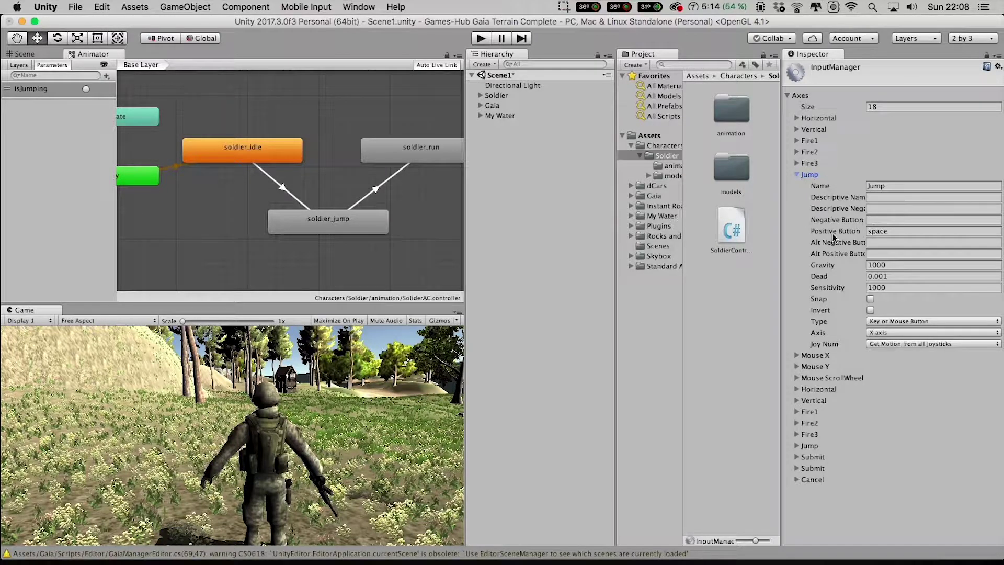
pyautogui.click(907, 230)
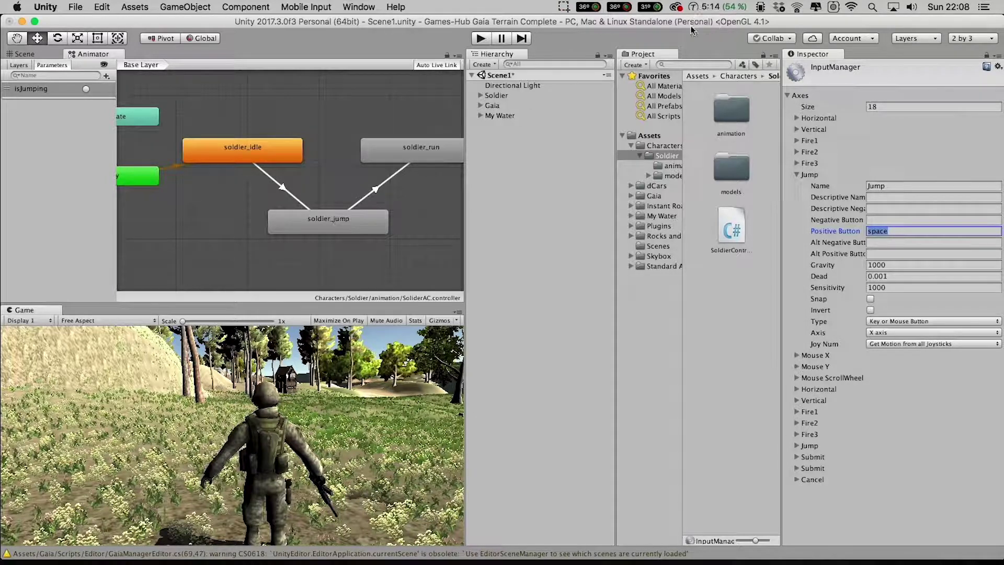
# Switch to MonoDevelop, save SoldierControls.cs and minimise its window
pyautogui.moveTo(565, 563)
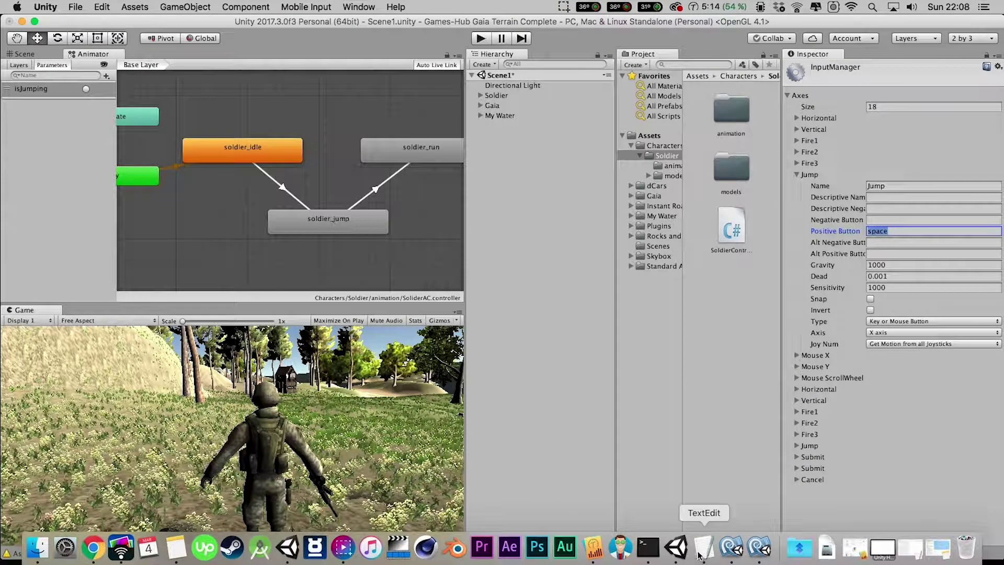
pyautogui.click(751, 549)
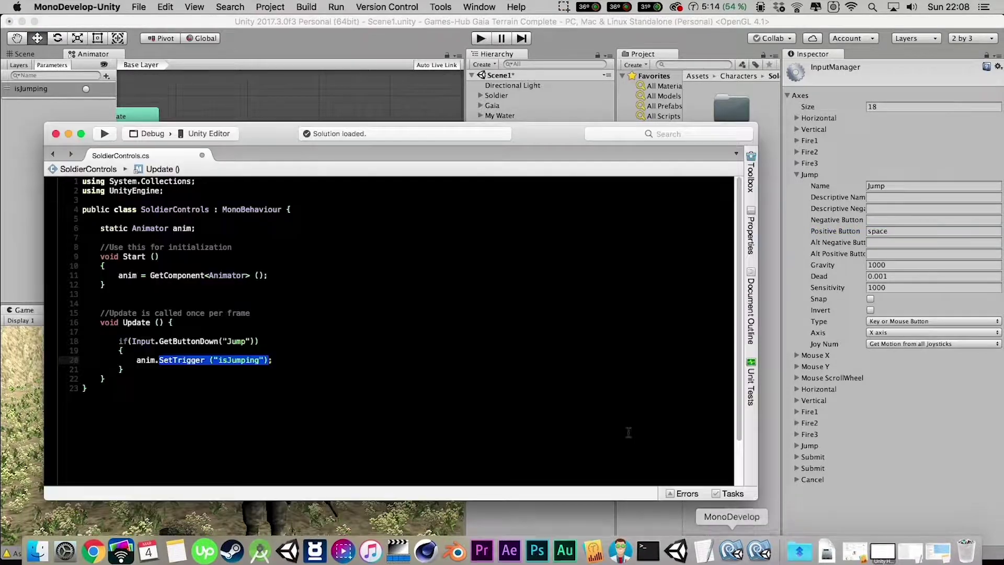
pyautogui.moveTo(257, 136); pyautogui.dragTo(218, 51)
pyautogui.click(281, 310)
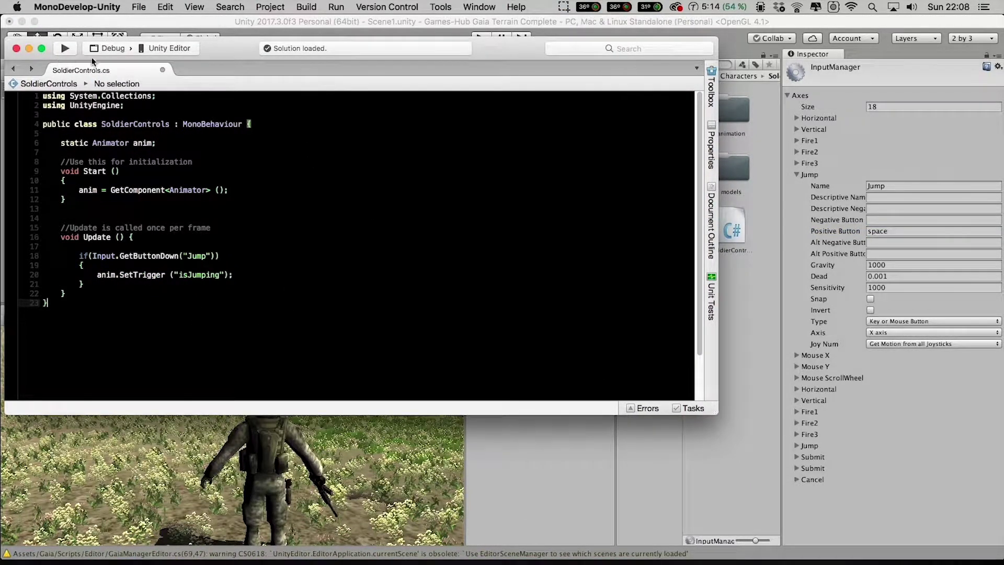
pyautogui.click(138, 7)
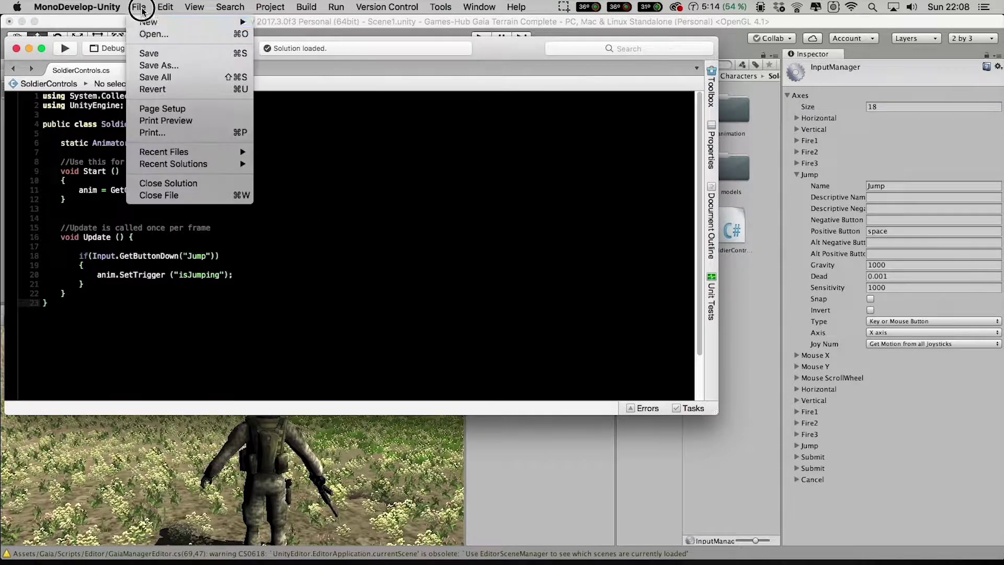
pyautogui.click(149, 55)
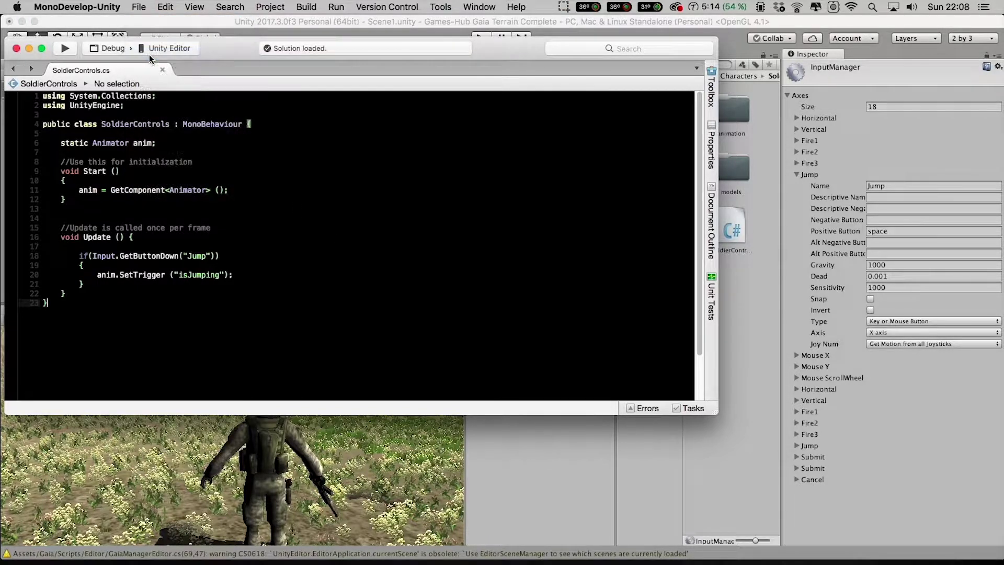
pyautogui.click(29, 48)
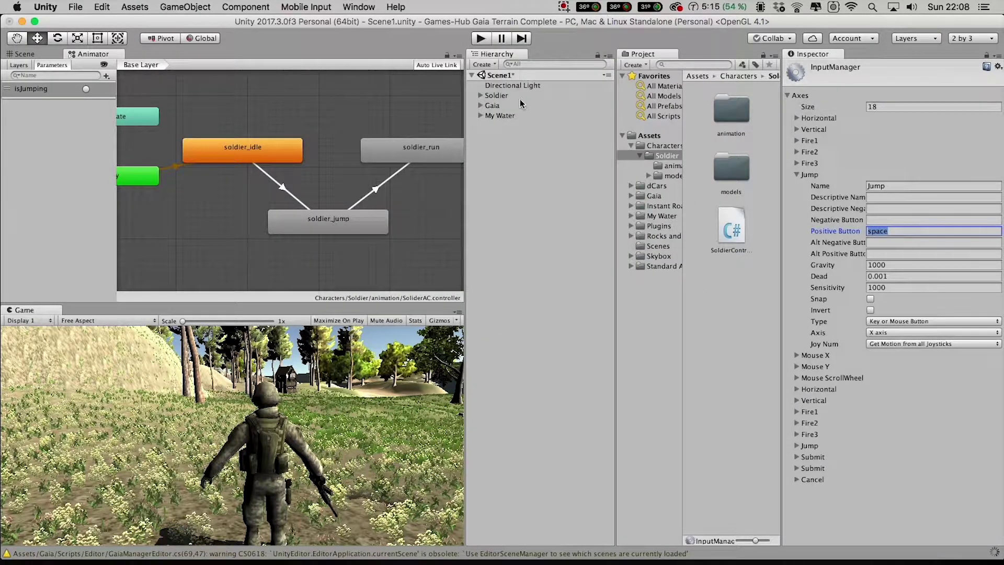
# Select the Soldier object and attach the SoldierControls script to it as a component
pyautogui.click(497, 96)
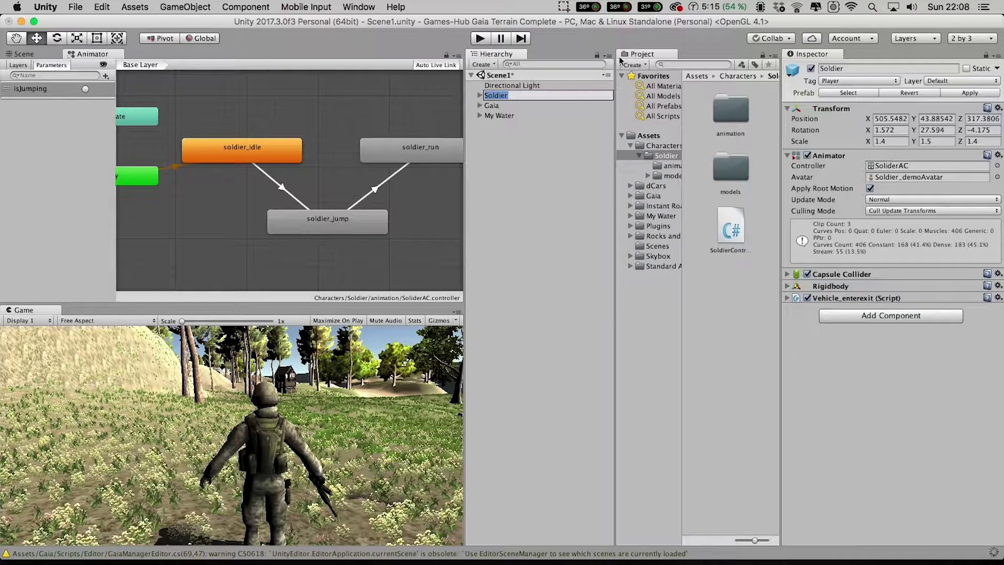
pyautogui.click(477, 98)
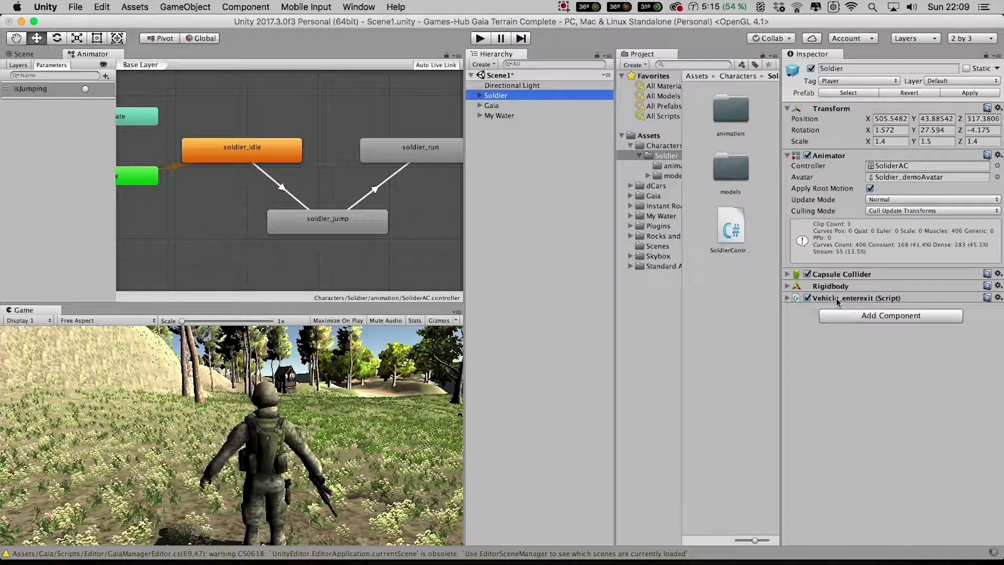
pyautogui.click(730, 231)
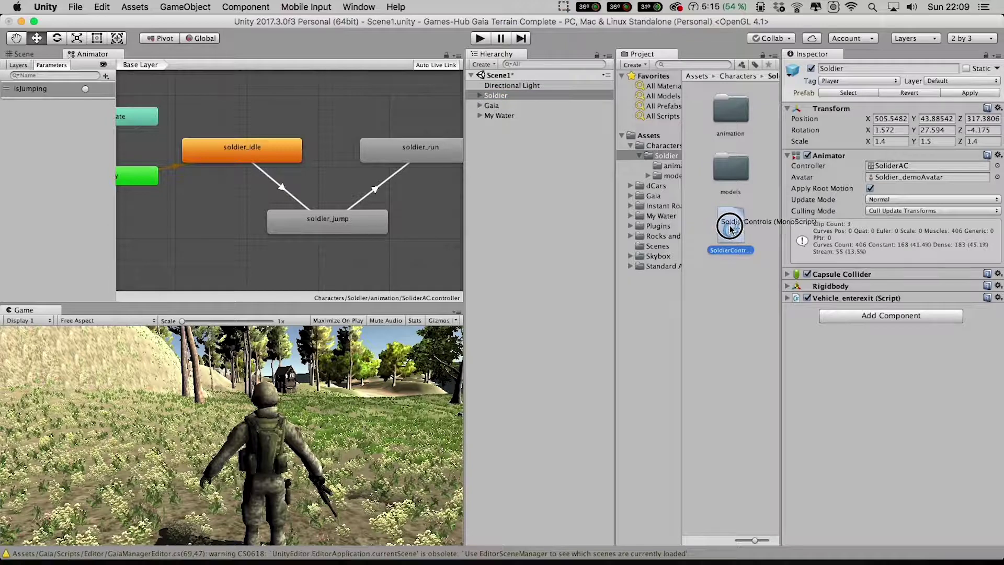
pyautogui.moveTo(730, 231); pyautogui.dragTo(876, 344)
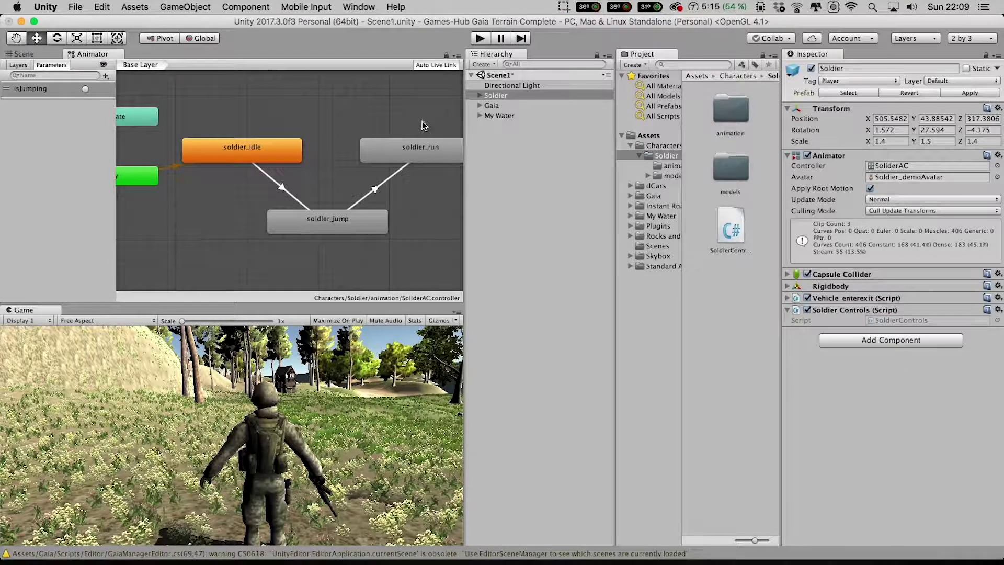
# Run the scene in Play mode, make the Soldier jump once to test the animation states, and stop playback
pyautogui.click(428, 19)
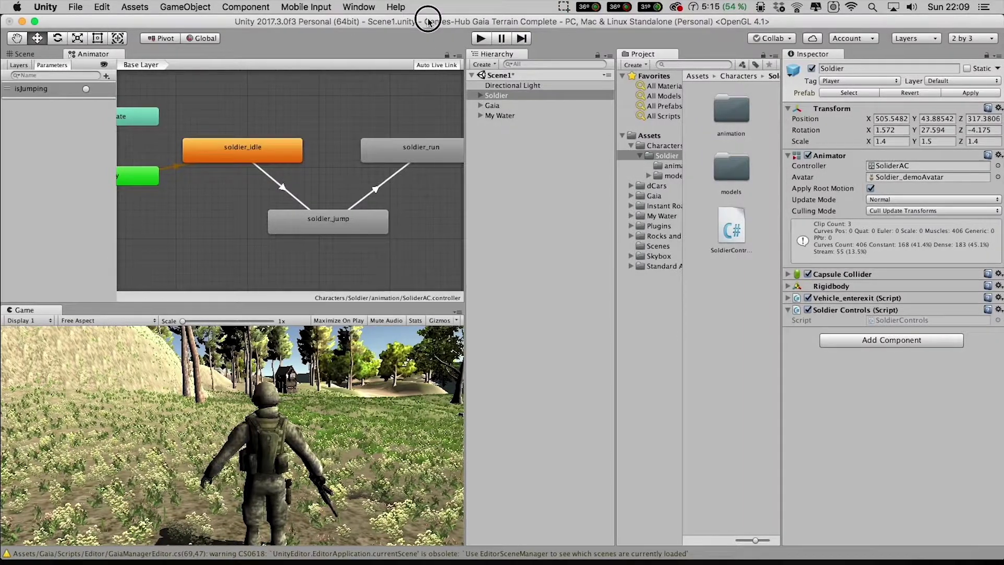
pyautogui.click(479, 38)
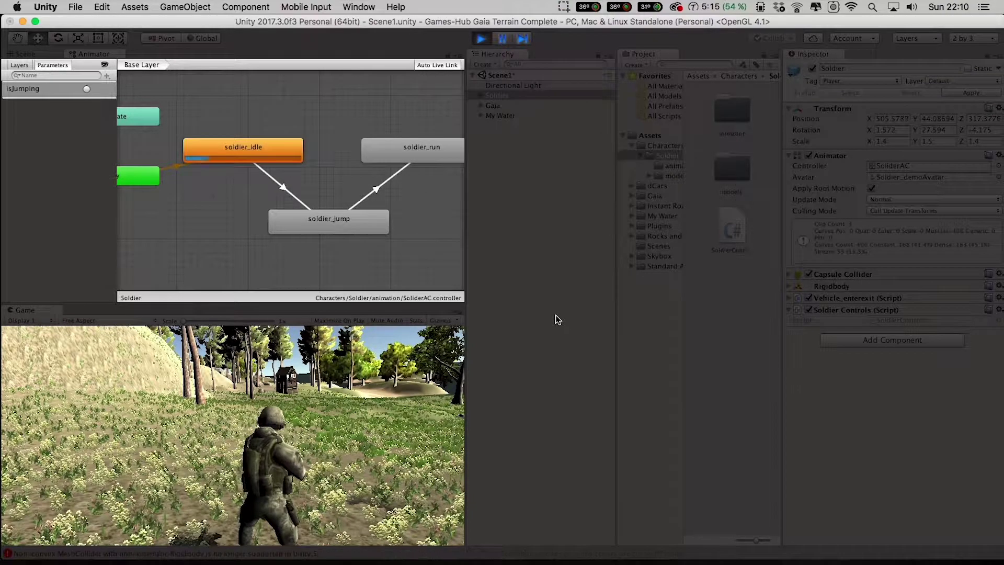
pyautogui.press('space')
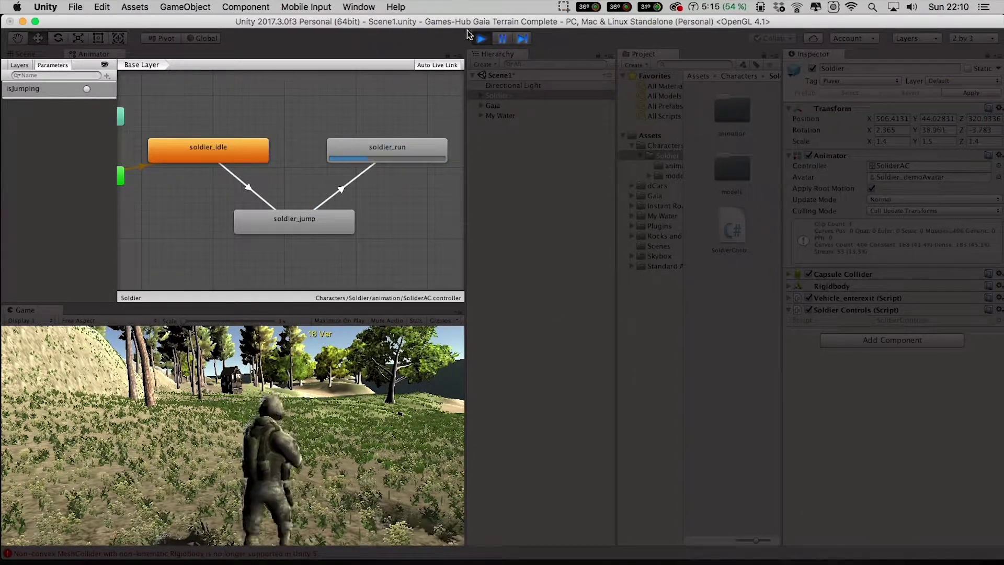
pyautogui.press('super+p')
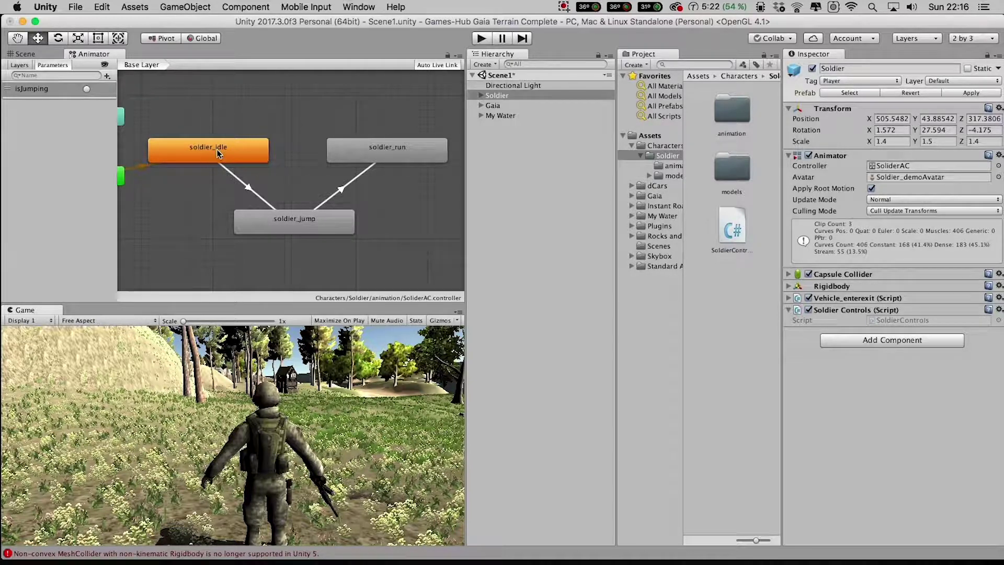
# Delete the transition from soldier_jump to soldier_run and move the soldier_jump state slightly left in the Animator graph
pyautogui.click(340, 188)
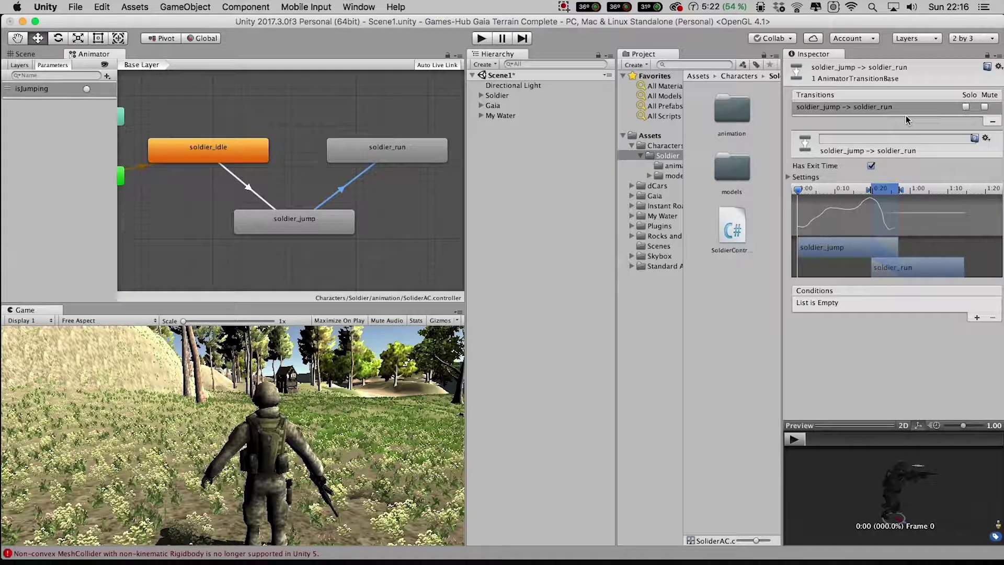
pyautogui.click(992, 122)
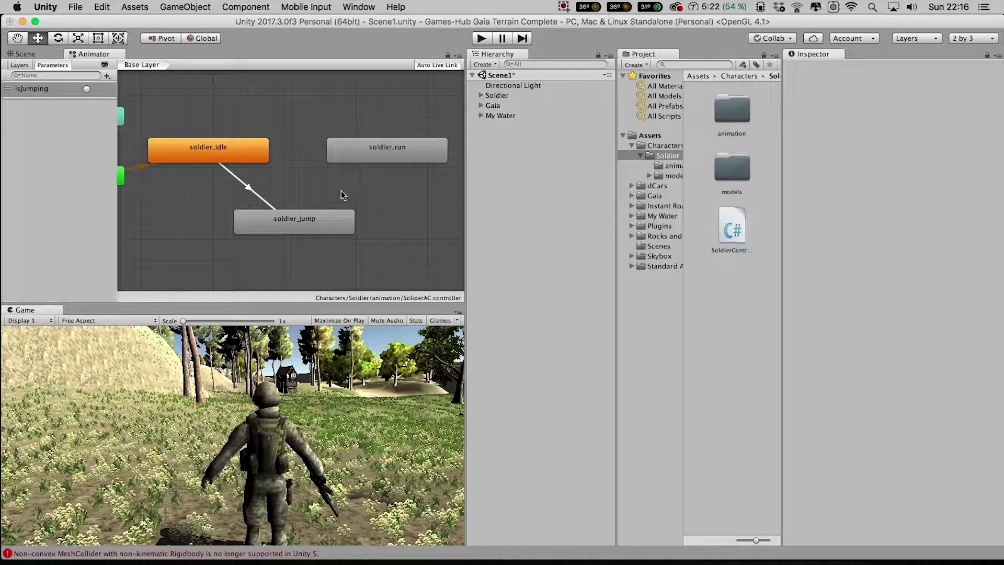
pyautogui.moveTo(288, 221); pyautogui.dragTo(272, 221)
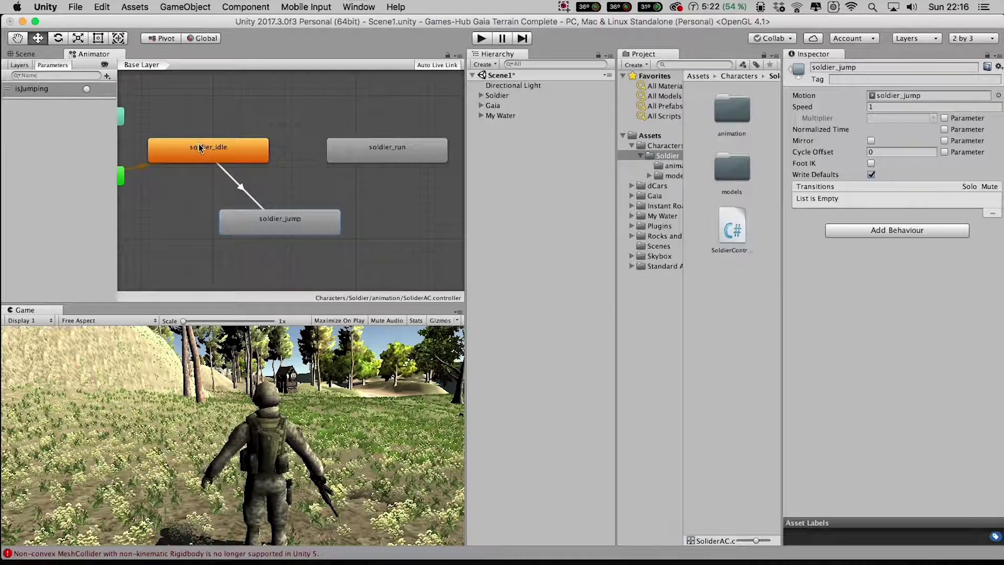
# Create a transition from soldier_jump back to soldier_idle and check its exit time and conditions
pyautogui.rightClick(300, 218)
pyautogui.click(335, 228)
pyautogui.click(240, 156)
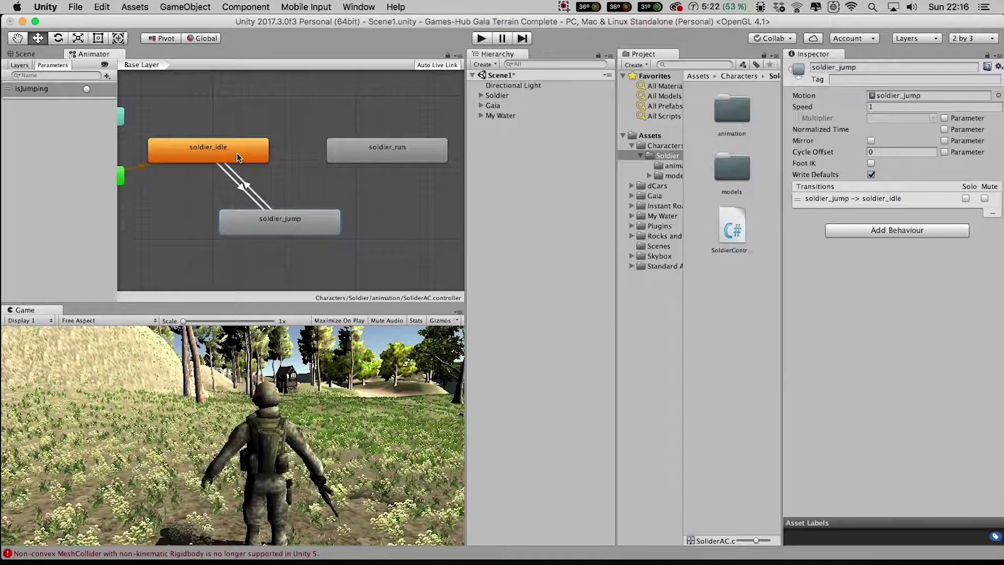
pyautogui.click(253, 188)
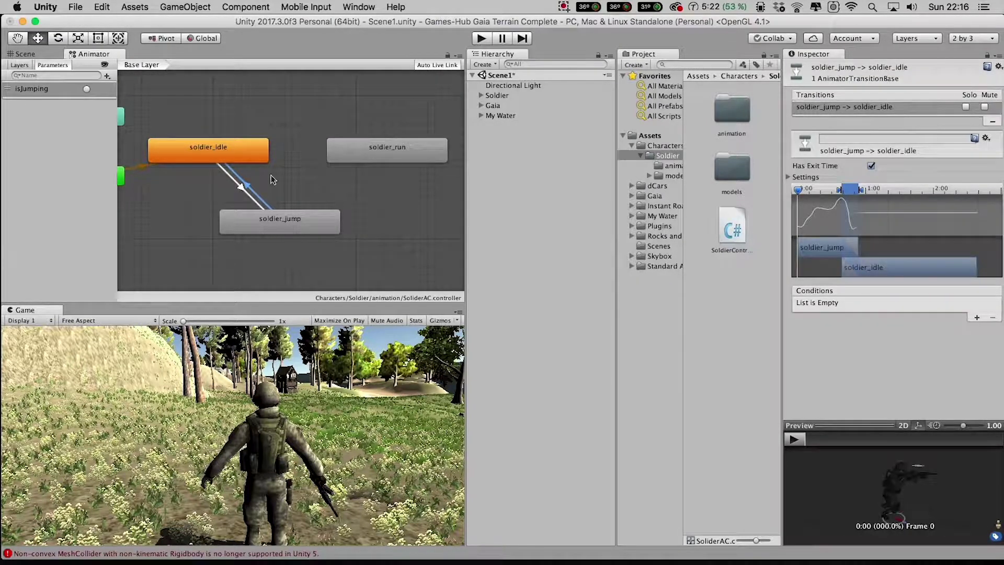
pyautogui.click(257, 216)
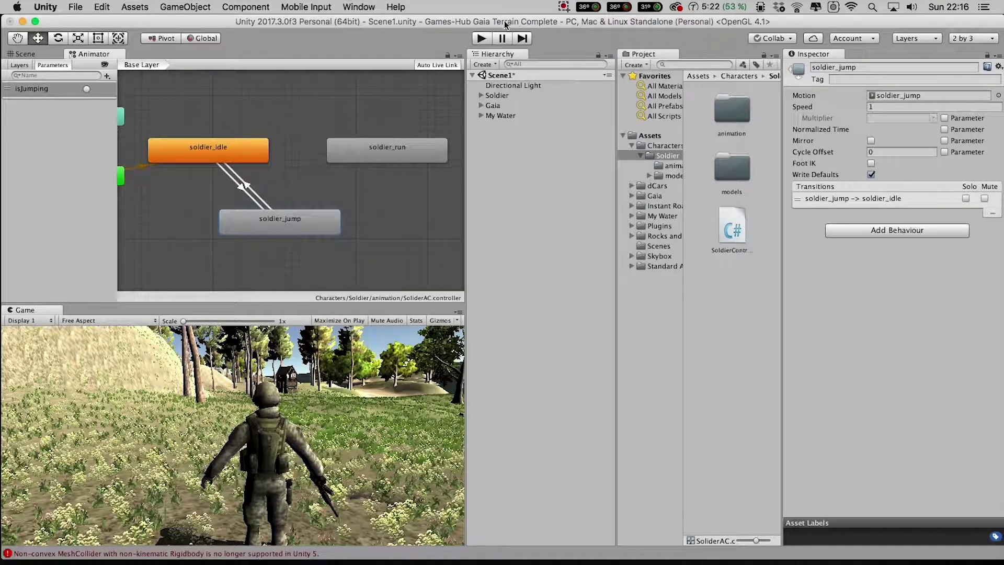
# Run the scene in Play mode, make the Soldier jump twice to test the return to idle, and stop playback
pyautogui.click(479, 39)
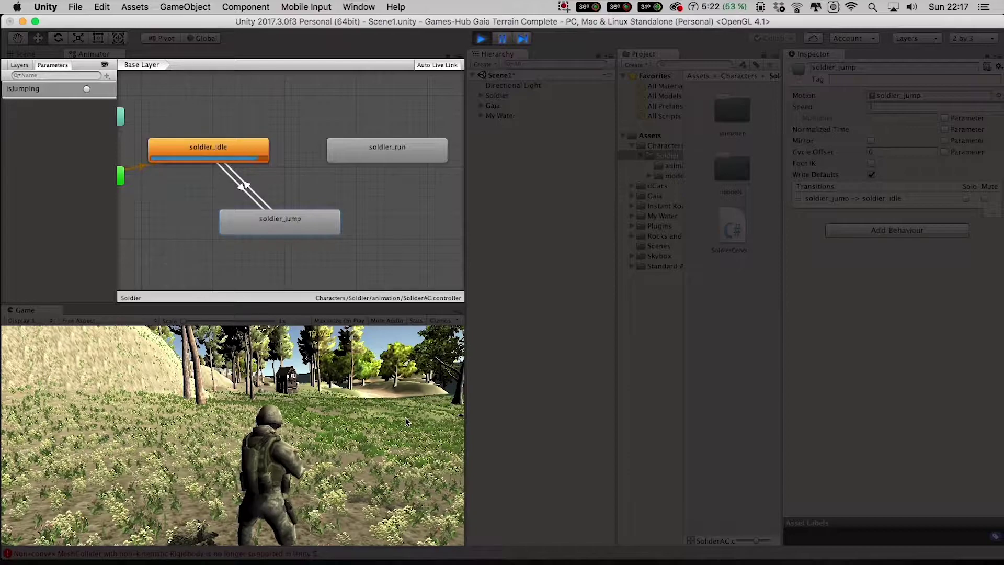
pyautogui.press('space')
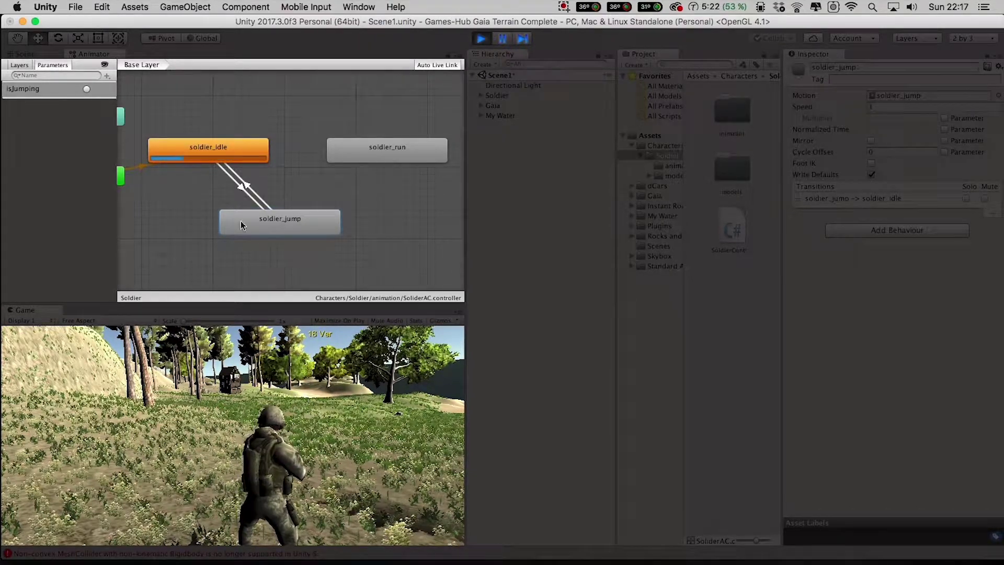
pyautogui.press('space')
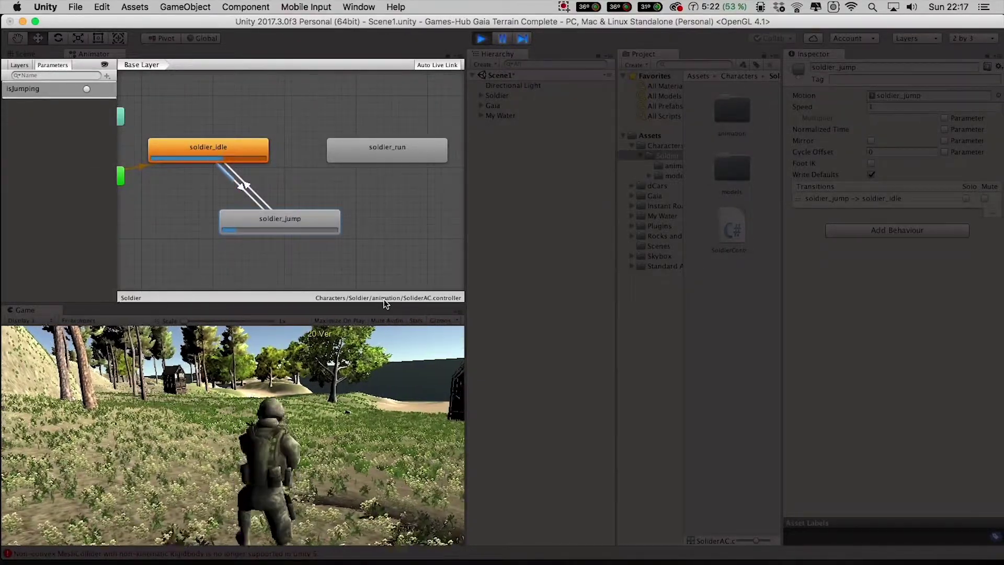
pyautogui.click(481, 38)
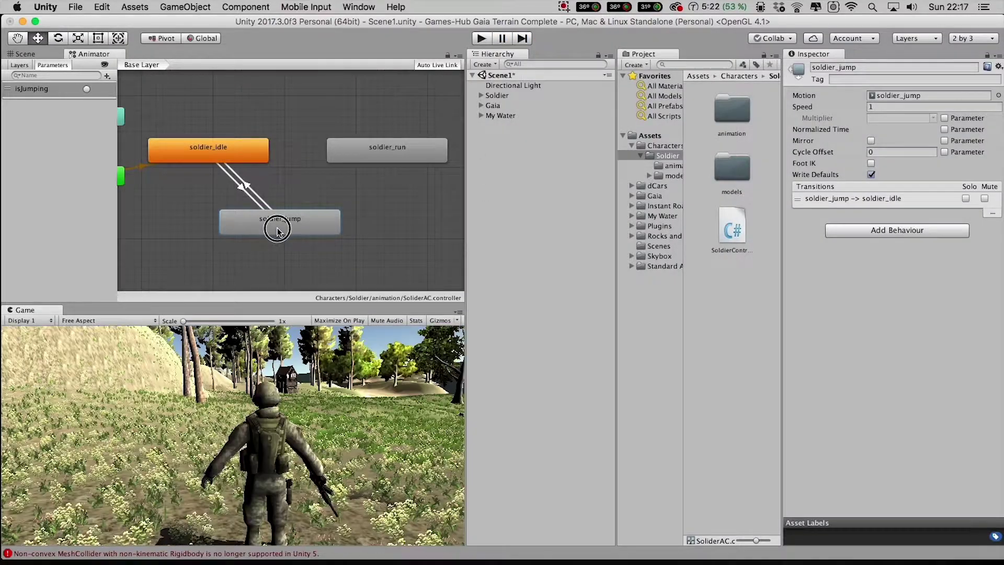
pyautogui.moveTo(272, 223); pyautogui.dragTo(278, 230)
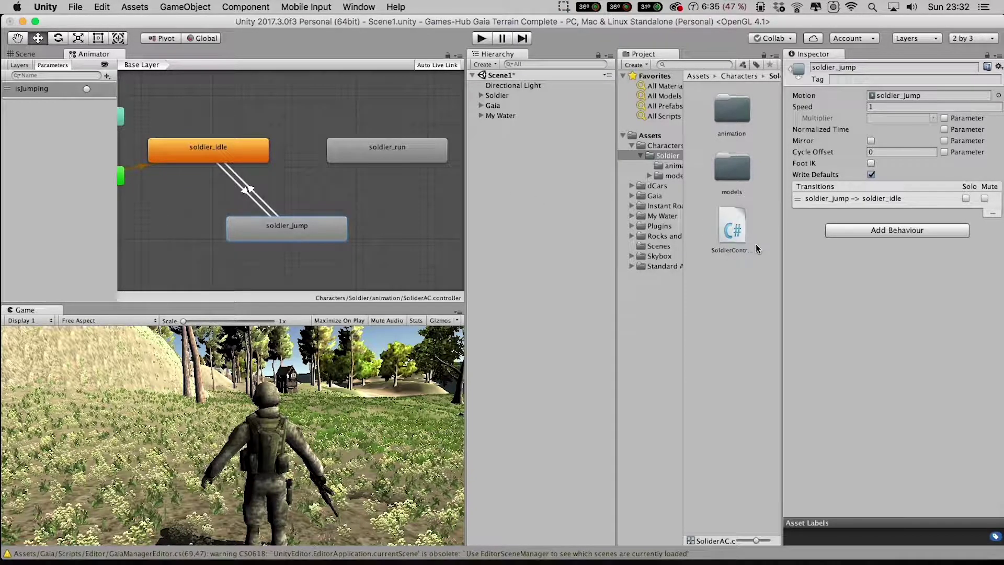
# Open the SoldierControls script in MonoDevelop and examine the translation and rotation code, especially the Vertical and Horizontal GetAxis lines
pyautogui.click(735, 232)
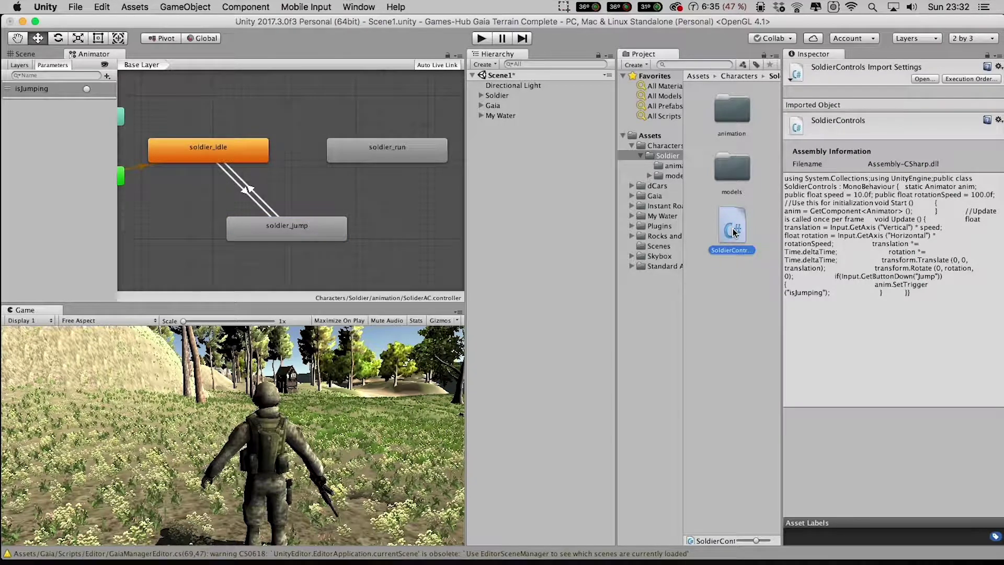
pyautogui.doubleClick(734, 233)
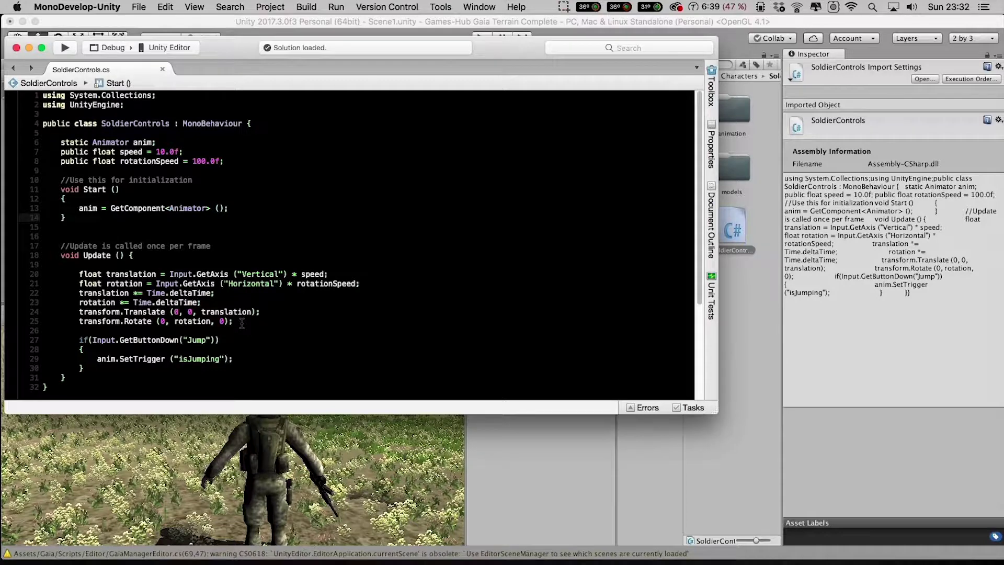
pyautogui.moveTo(233, 321); pyautogui.dragTo(21, 273)
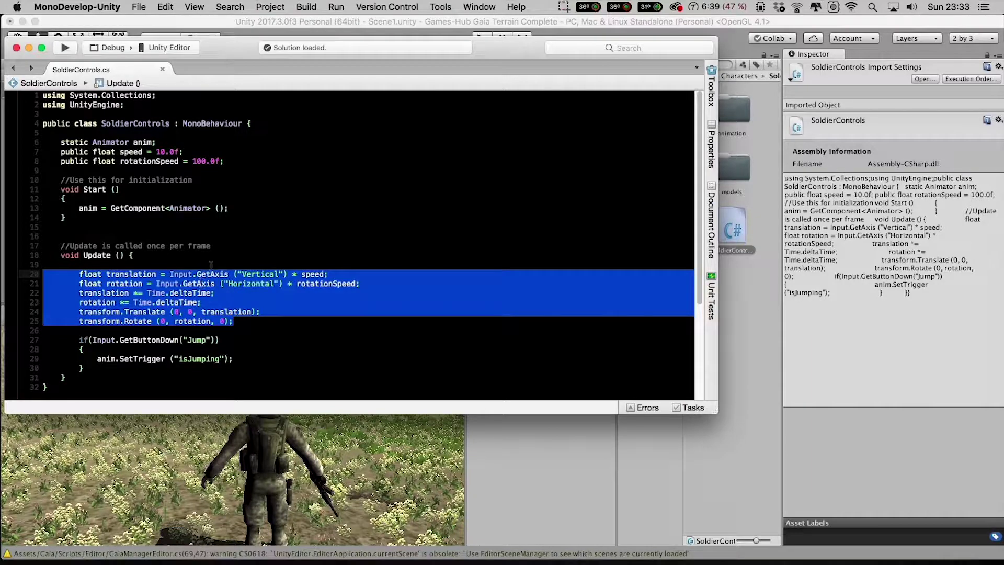
pyautogui.click(212, 265)
pyautogui.click(251, 284)
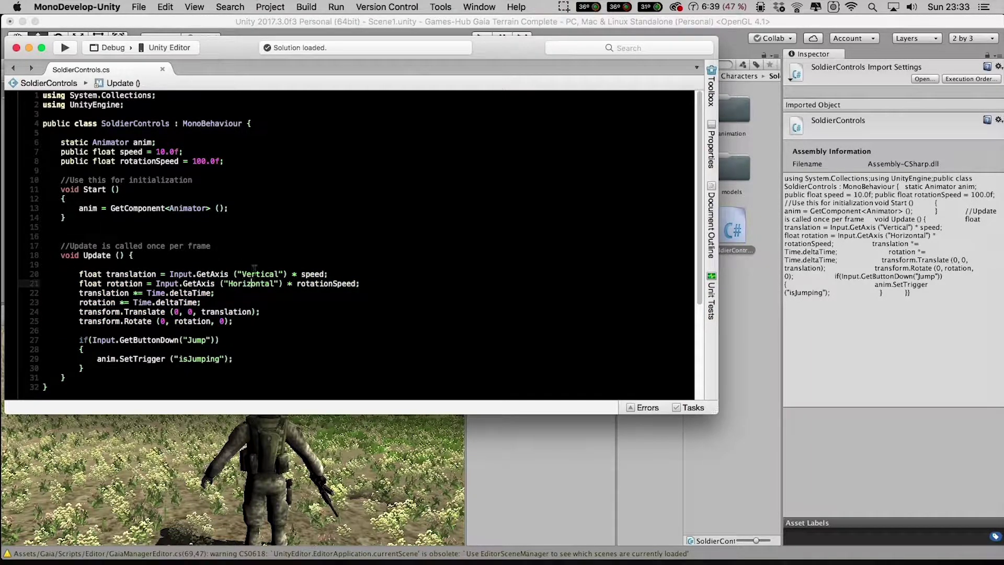
pyautogui.moveTo(238, 273); pyautogui.dragTo(38, 273)
pyautogui.click(381, 285)
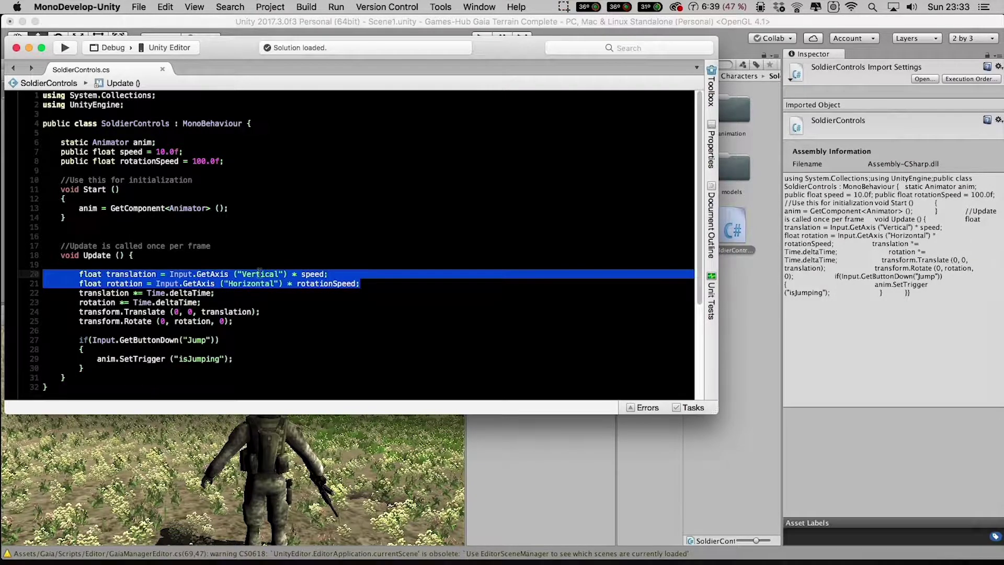
pyautogui.moveTo(253, 287)
# Switch to Unity, open the project's Input settings and check the key assignments of the first Horizontal and Vertical axes
pyautogui.moveTo(518, 51); pyautogui.dragTo(820, 107)
pyautogui.press('super+Tab')
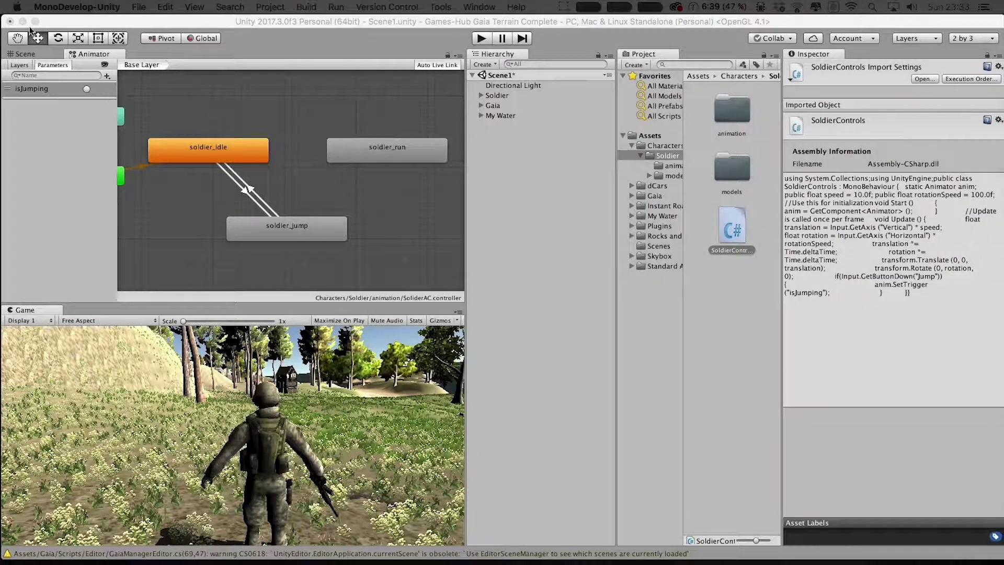
pyautogui.click(77, 6)
pyautogui.moveTo(102, 7)
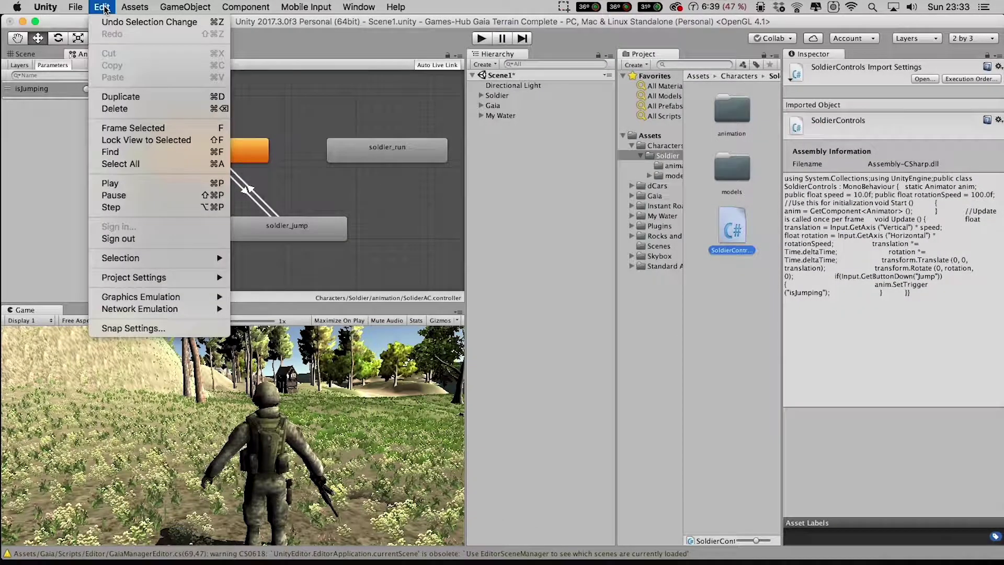
pyautogui.moveTo(150, 262)
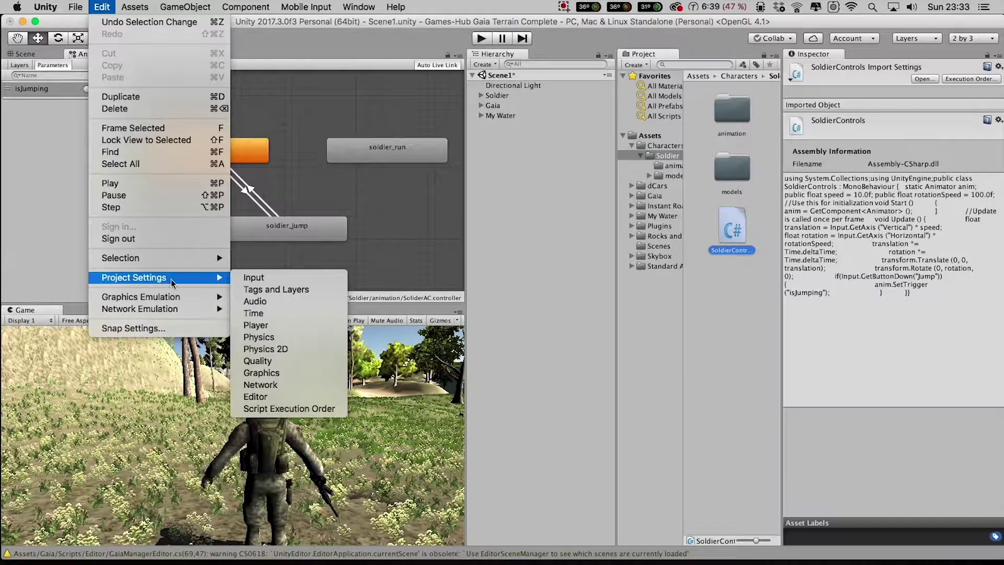
pyautogui.click(268, 277)
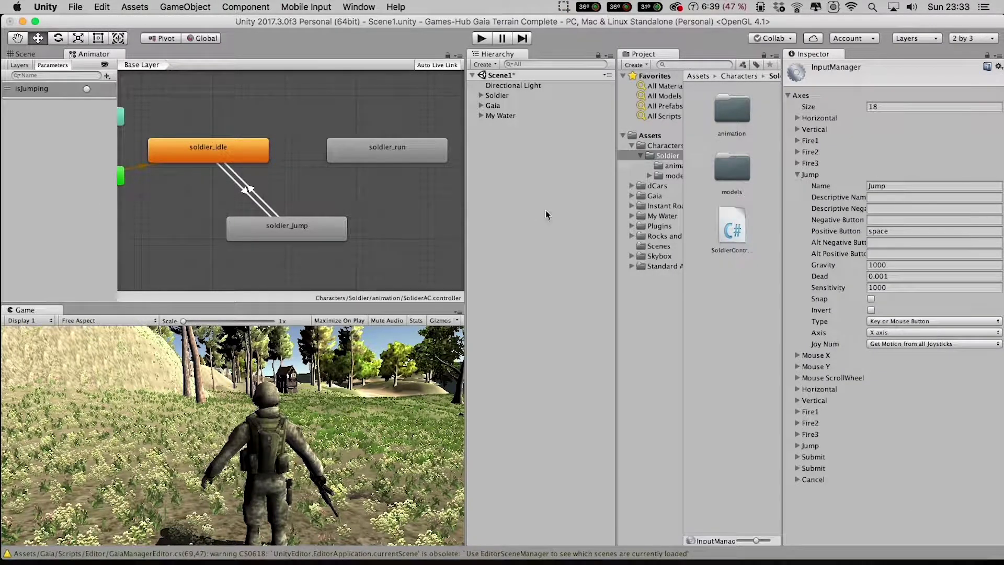
pyautogui.click(795, 176)
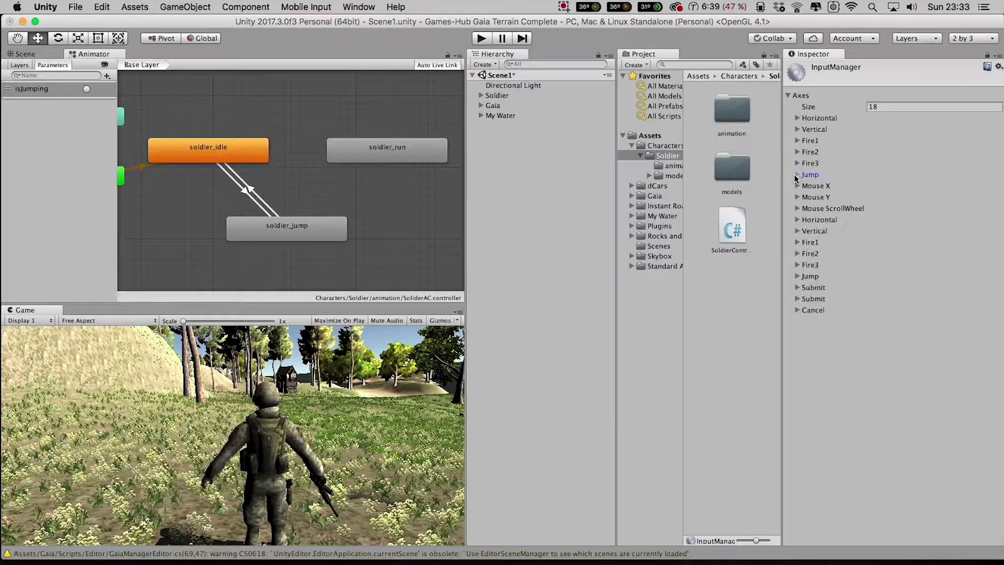
pyautogui.click(797, 118)
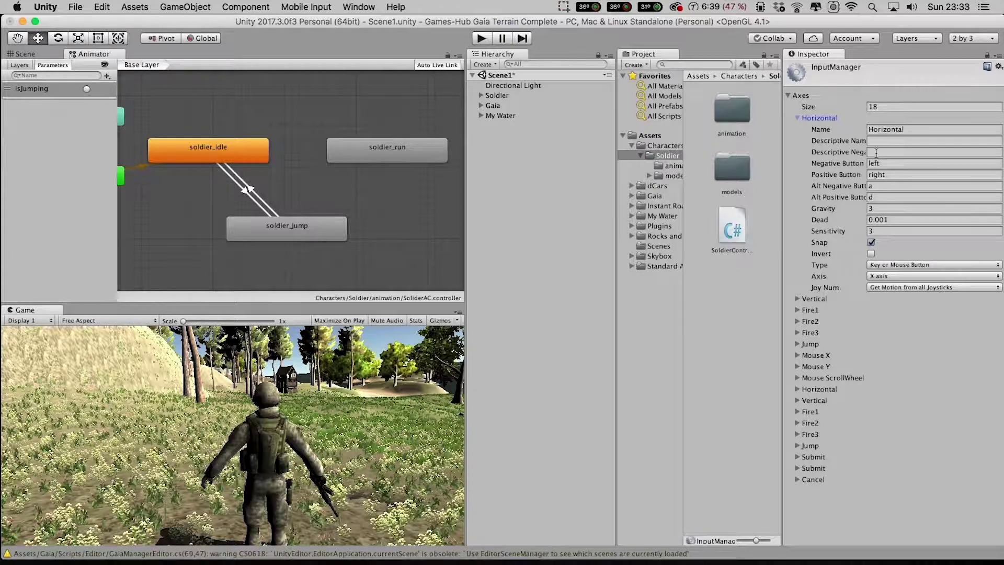
pyautogui.click(798, 118)
pyautogui.click(798, 129)
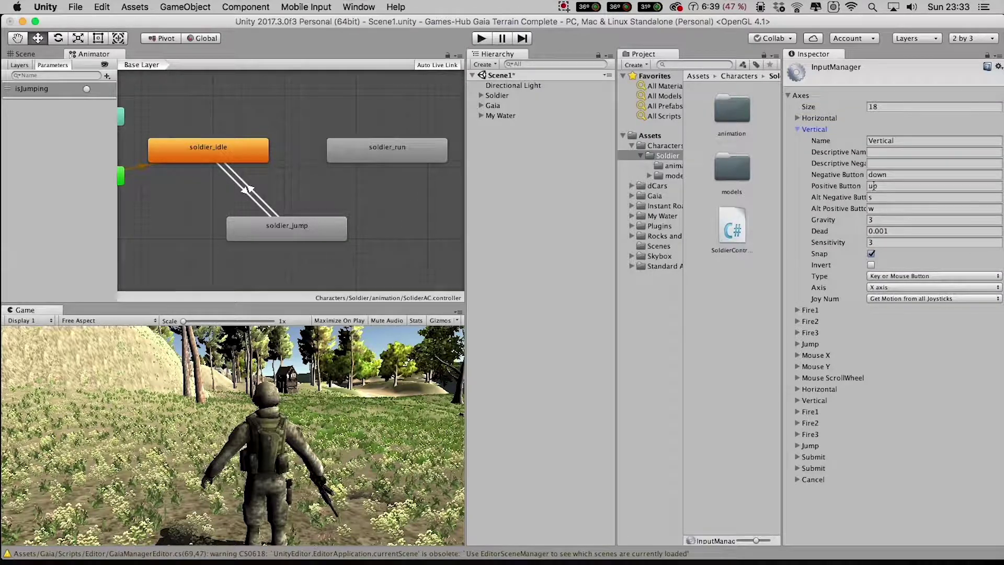
pyautogui.click(798, 129)
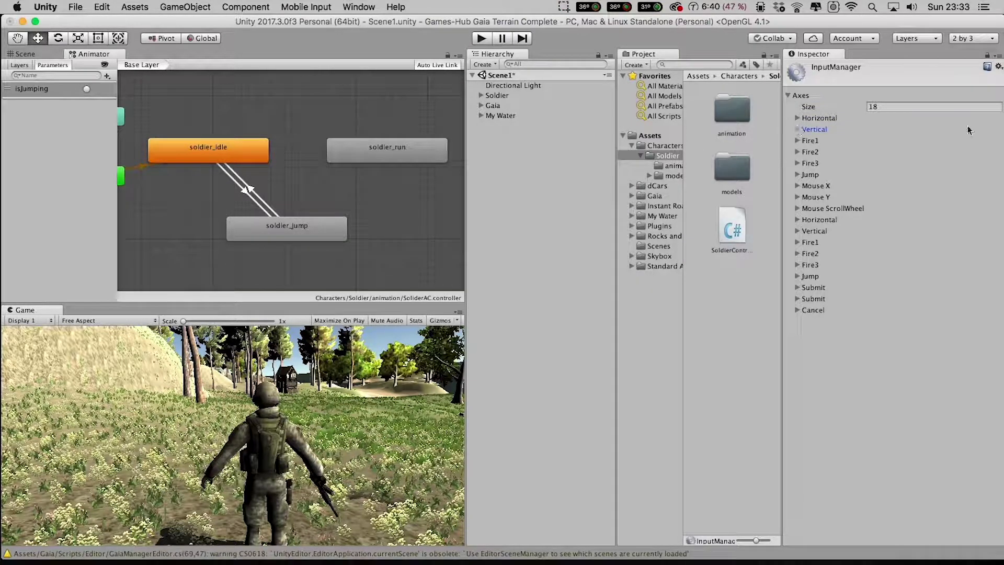
# Bring the MonoDevelop window back and examine the transform.Translate and transform.Rotate lines and the speed and rotationSpeed declarations in SoldierControls.cs
pyautogui.moveTo(1003, 180); pyautogui.dragTo(539, 85)
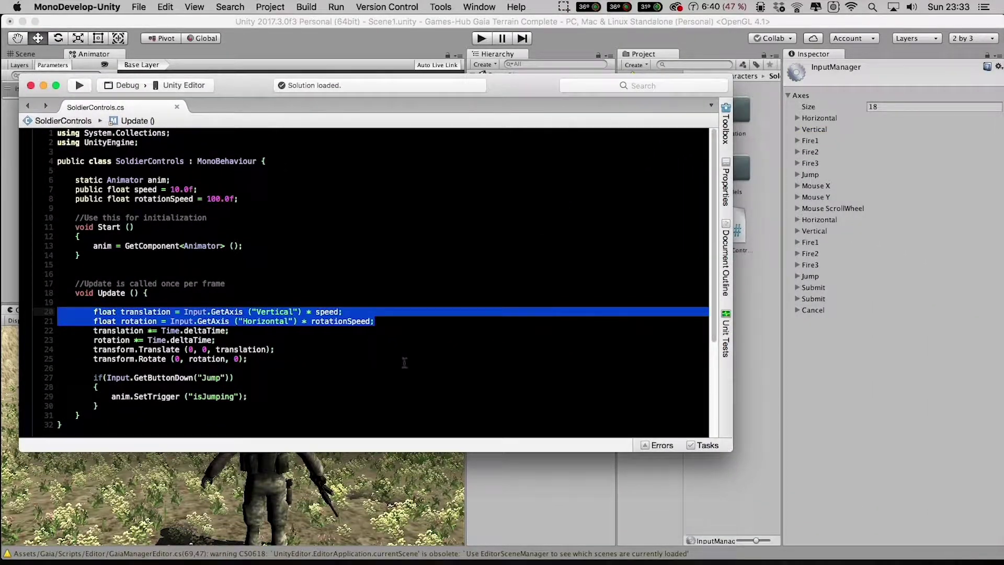
pyautogui.click(231, 341)
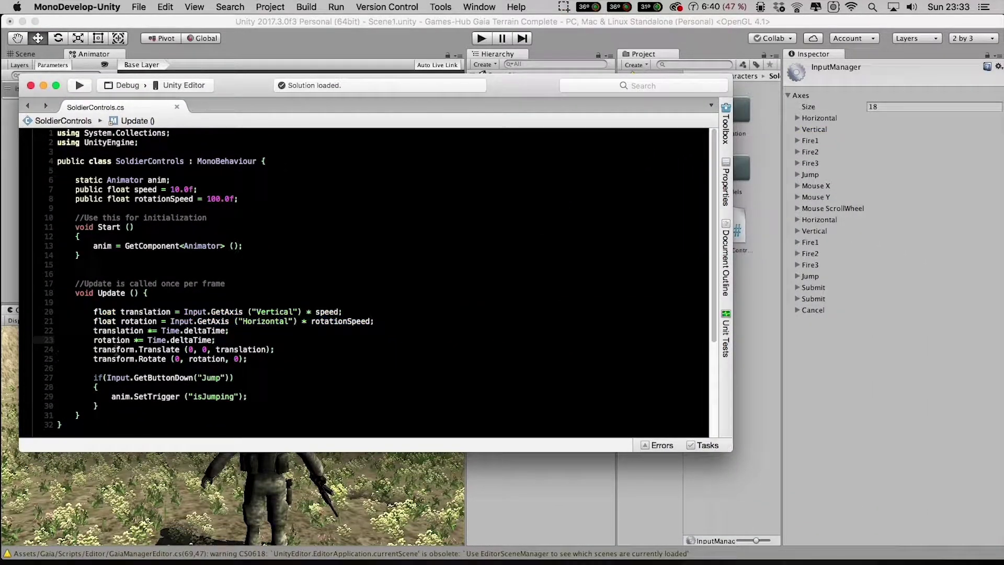
pyautogui.moveTo(93, 350); pyautogui.dragTo(275, 349)
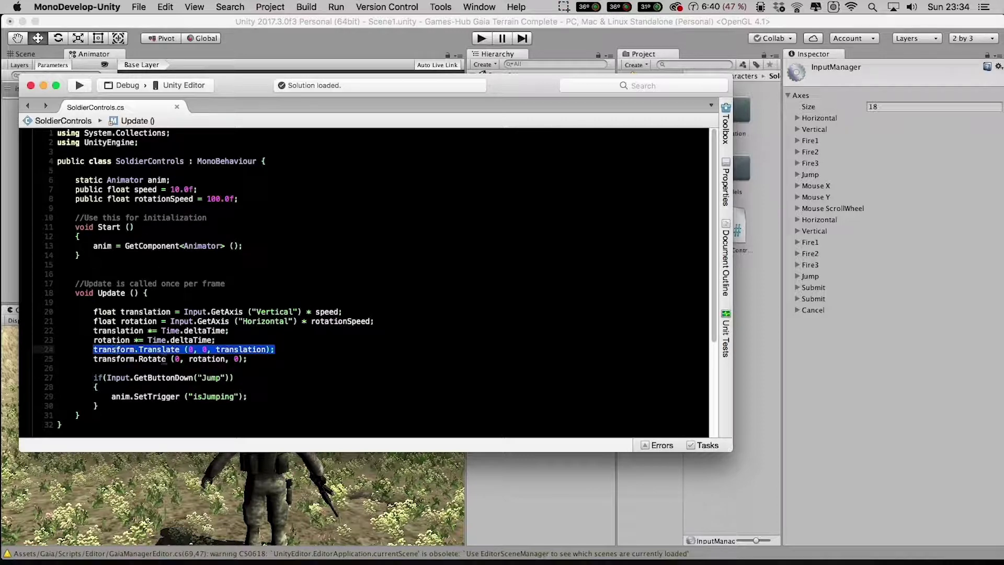
pyautogui.click(281, 352)
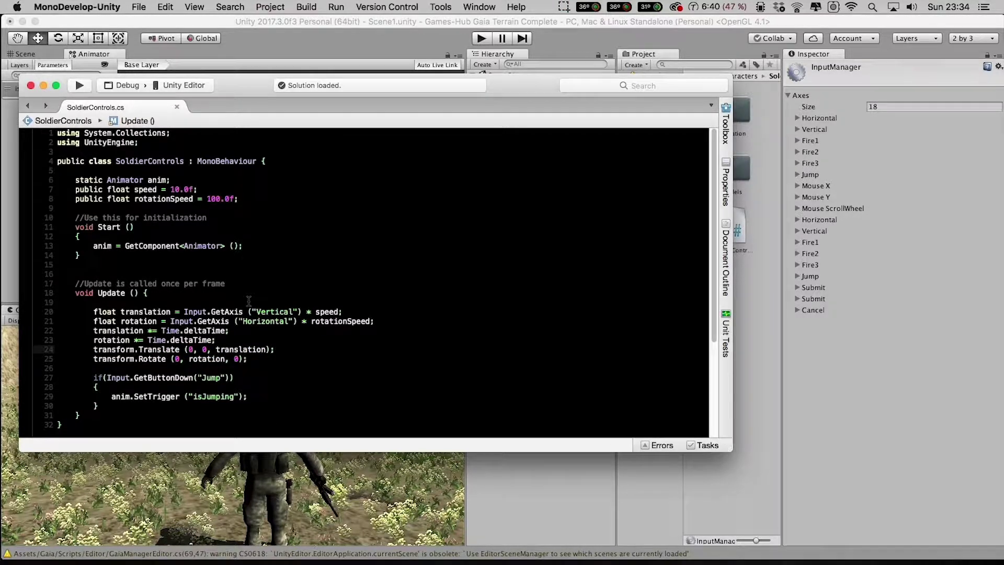
pyautogui.moveTo(250, 360); pyautogui.dragTo(78, 362)
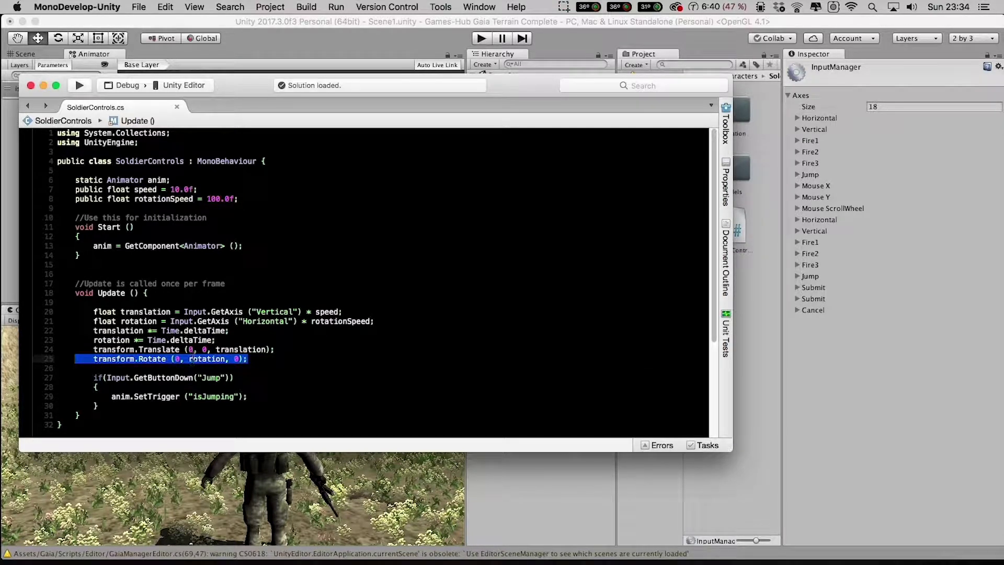
pyautogui.click(254, 359)
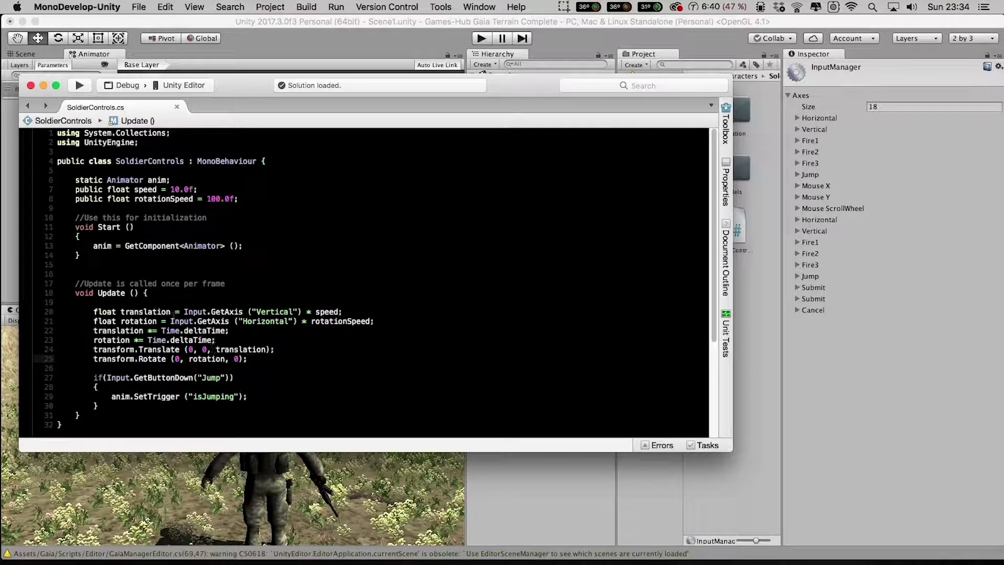
pyautogui.moveTo(75, 189); pyautogui.dragTo(257, 206)
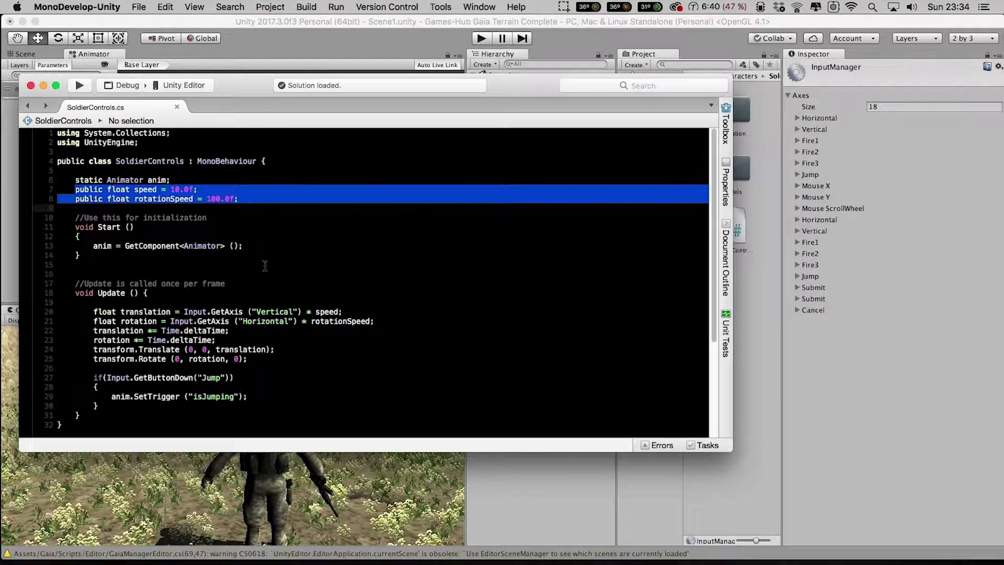
# Examine the values assigned to the speed and rotationSpeed variables in SoldierControls.cs
pyautogui.click(218, 198)
pyautogui.click(174, 189)
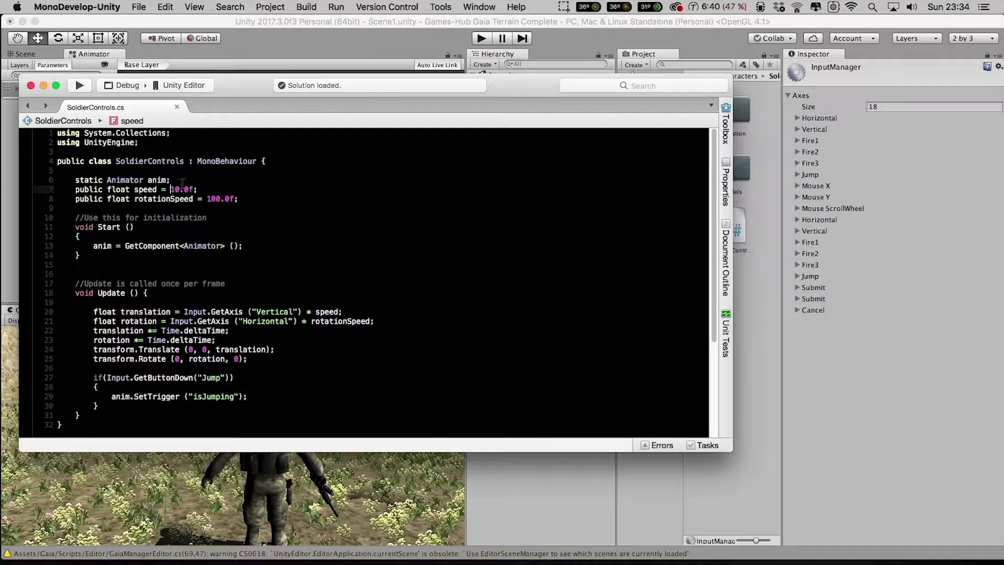
pyautogui.doubleClick(213, 199)
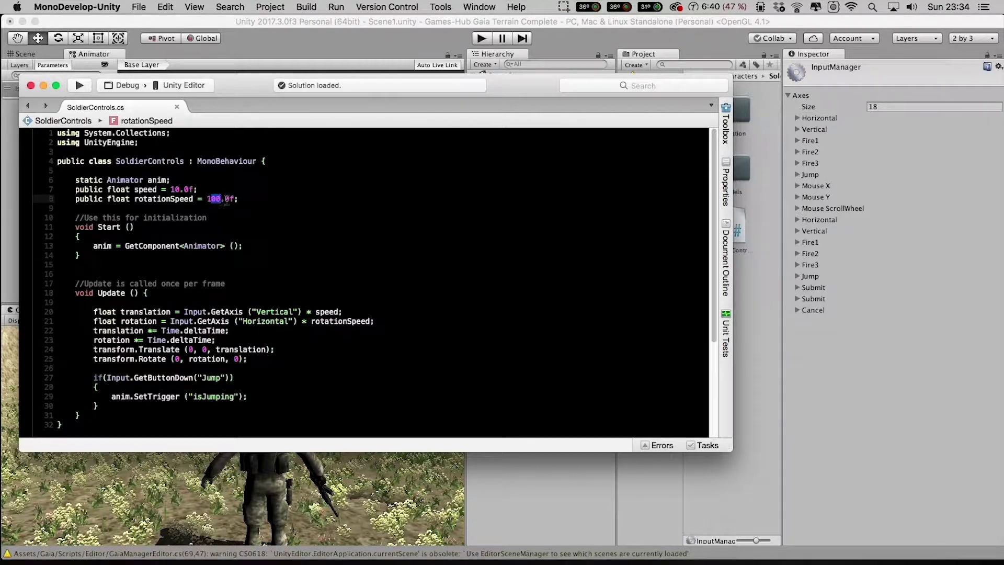
pyautogui.click(258, 198)
pyautogui.click(138, 12)
pyautogui.click(139, 11)
pyautogui.click(374, 242)
# Minimise MonoDevelop to return to Unity, run the scene in Play mode to test the Soldier's movement, and stop playback
pyautogui.click(44, 87)
pyautogui.click(260, 37)
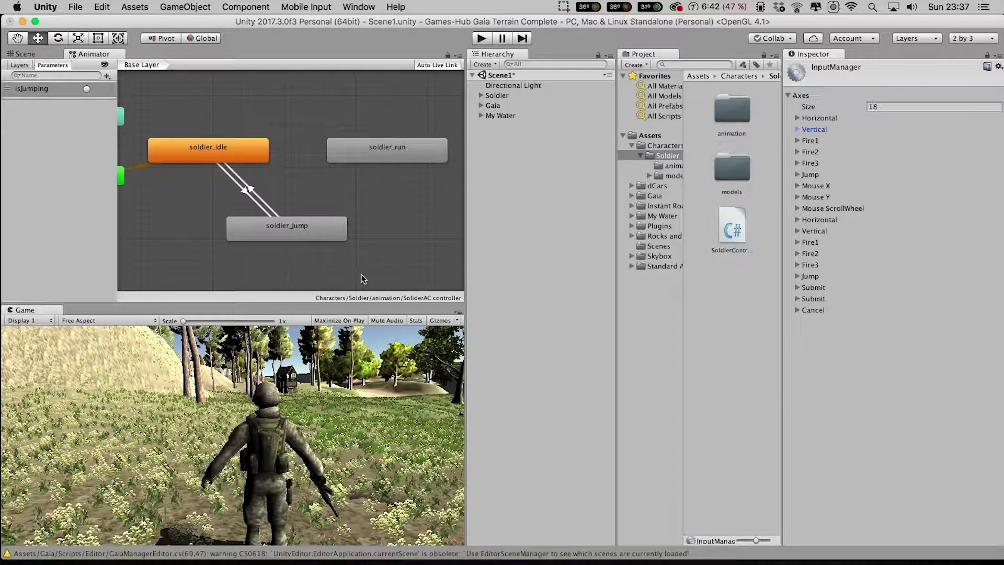
pyautogui.click(484, 37)
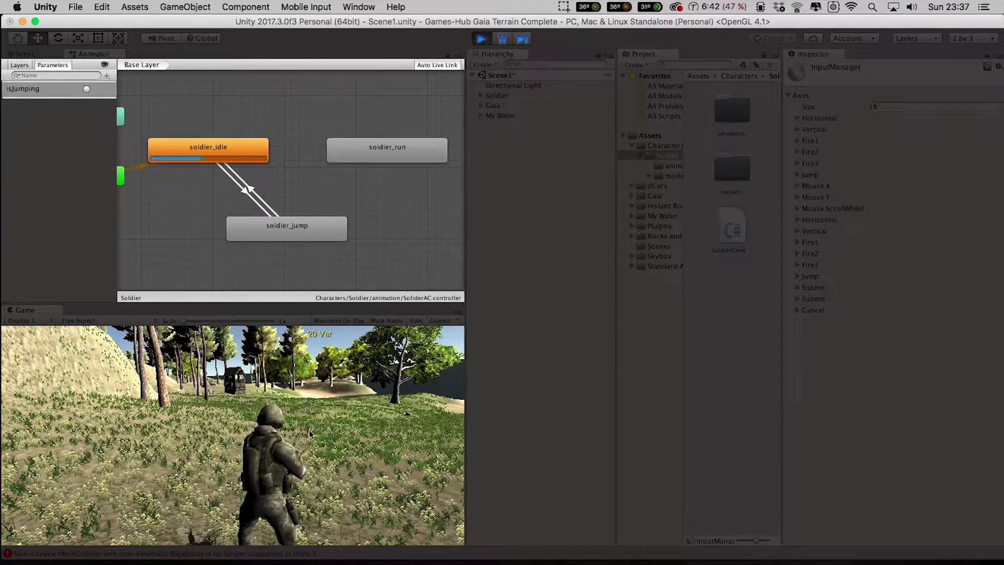
pyautogui.click(481, 38)
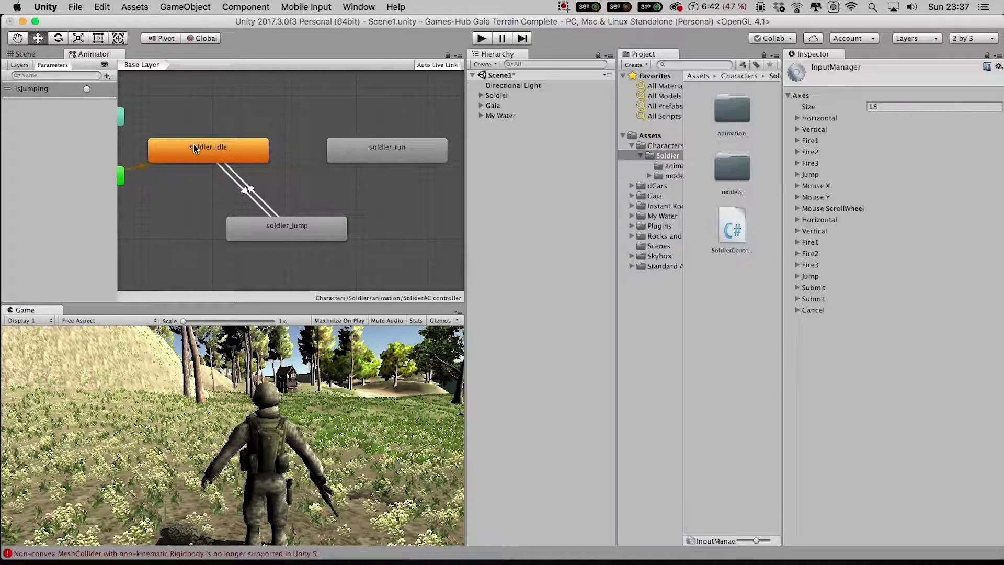
# Add a Bool parameter named isRunning to the Soldier's Animator Controller
pyautogui.click(394, 150)
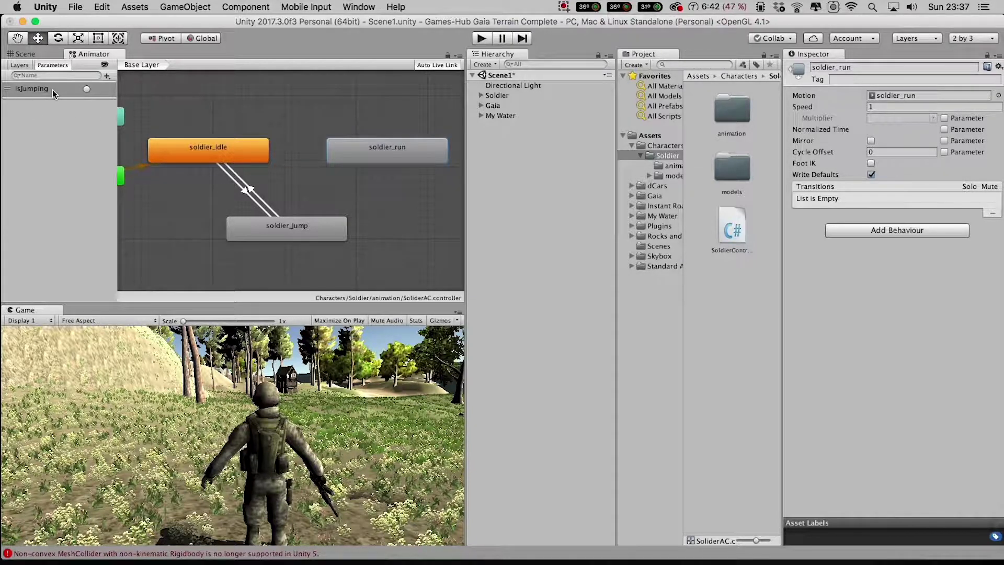
pyautogui.click(106, 76)
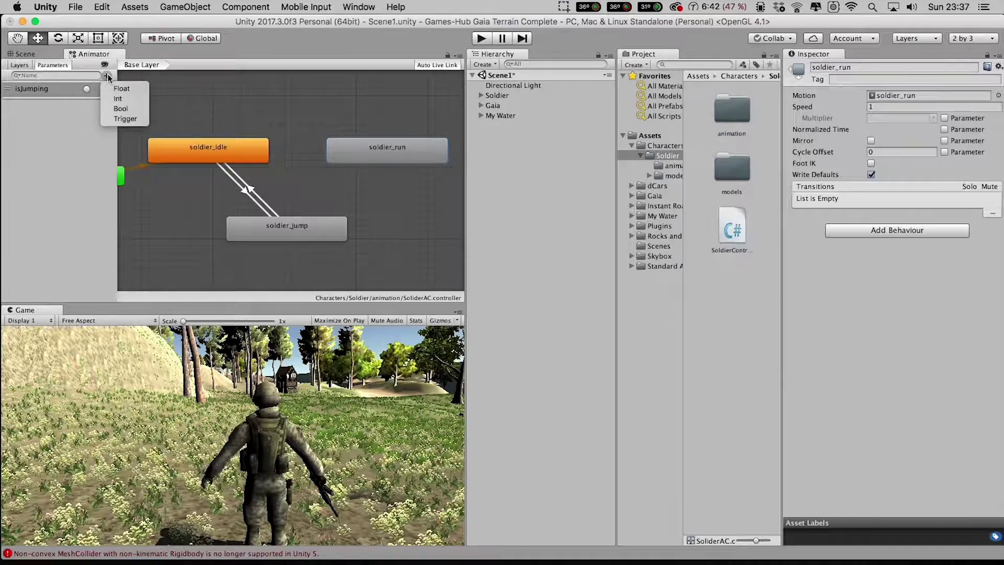
pyautogui.click(133, 109)
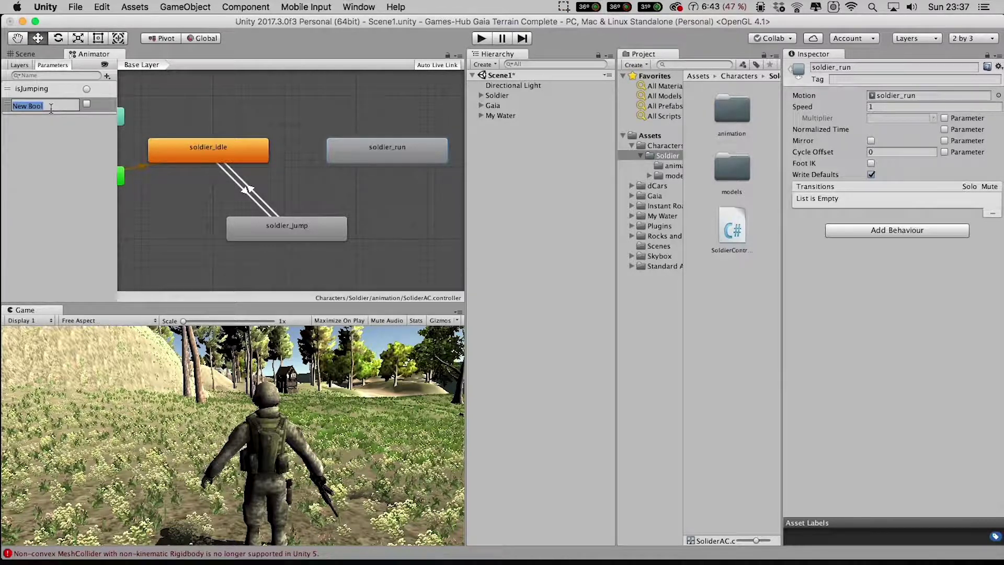
pyautogui.write('isRunning')
pyautogui.click(77, 123)
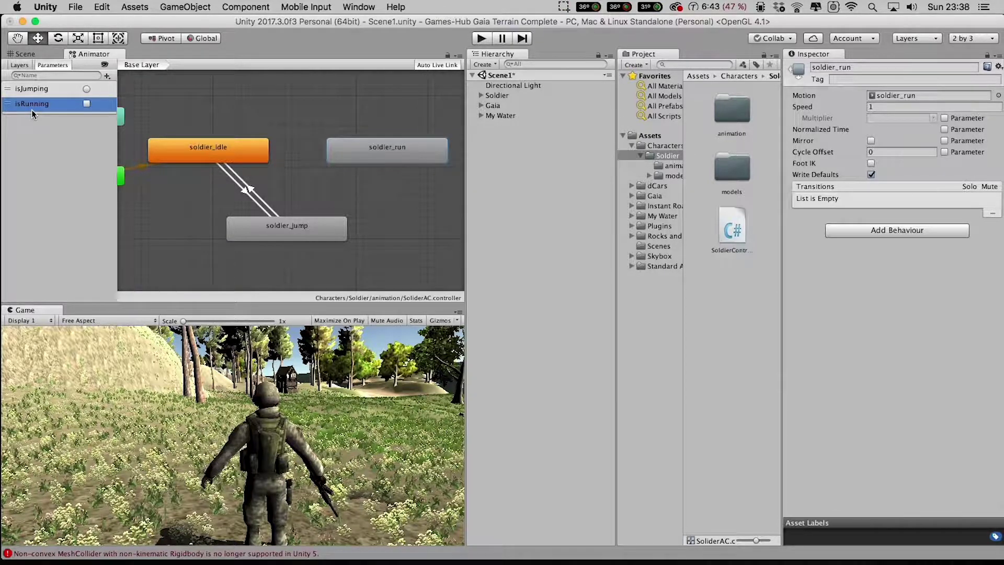
# Make a transition from soldier_idle to soldier_run and another from soldier_run back to soldier_idle
pyautogui.rightClick(255, 149)
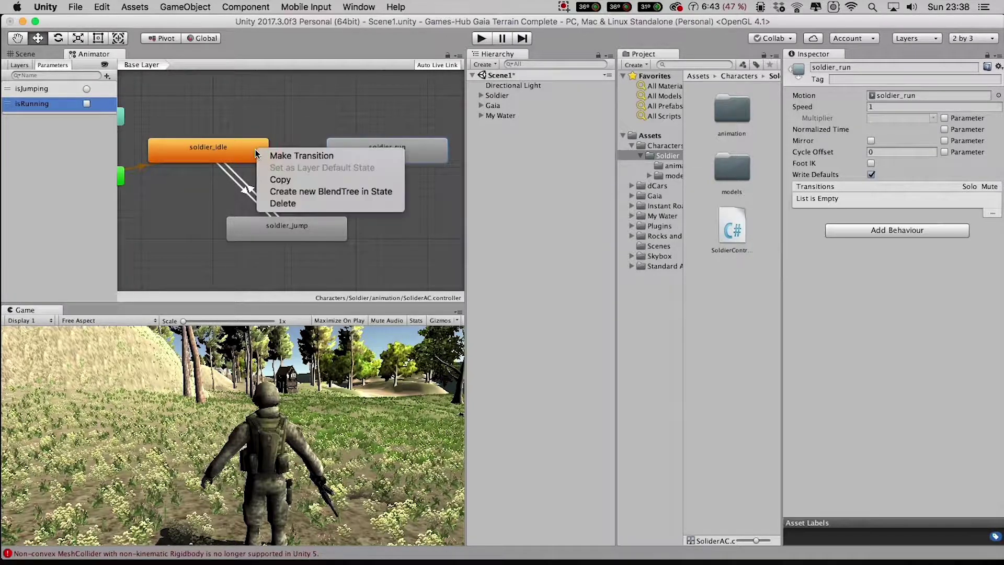
pyautogui.click(277, 155)
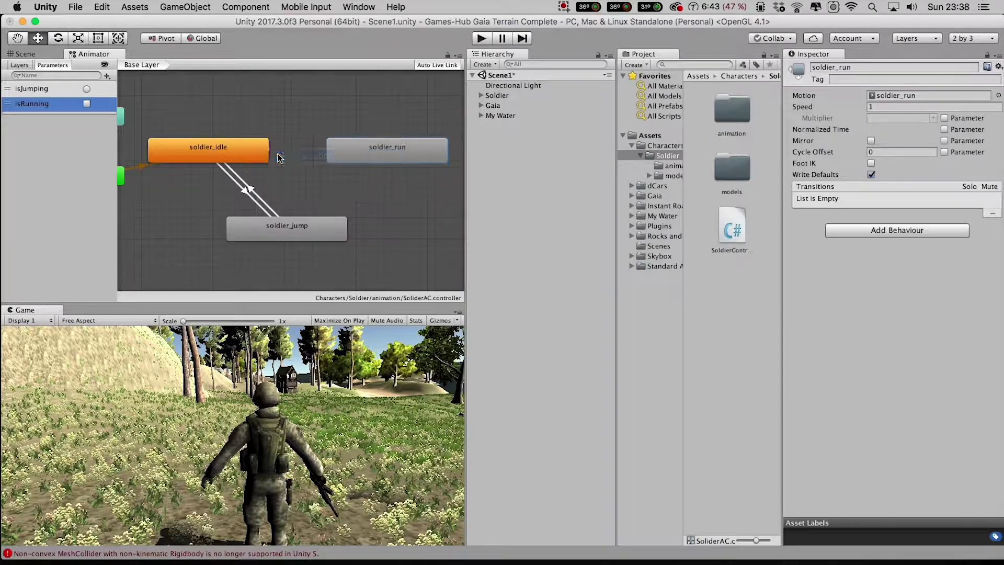
pyautogui.click(341, 155)
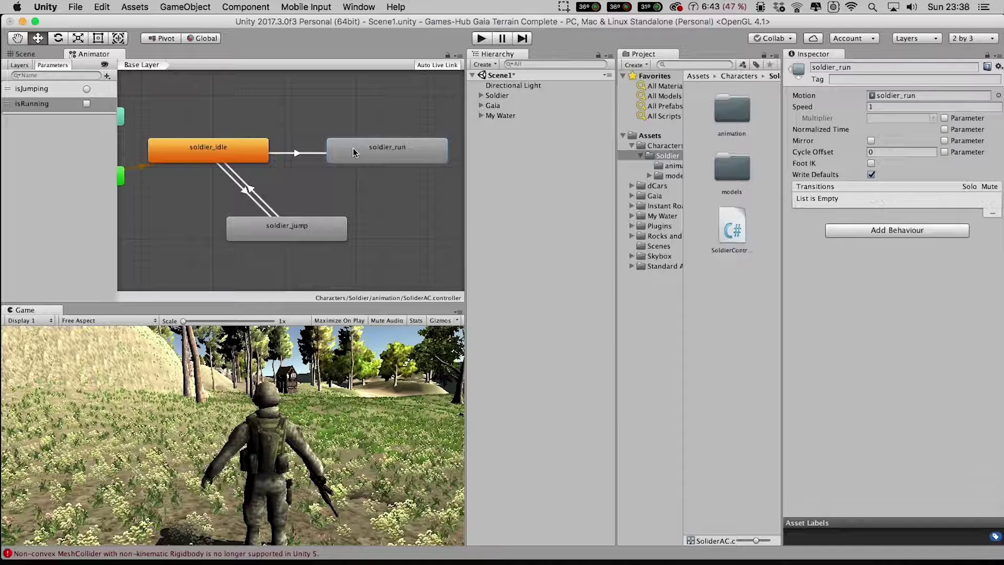
pyautogui.rightClick(353, 148)
pyautogui.click(370, 155)
pyautogui.click(259, 146)
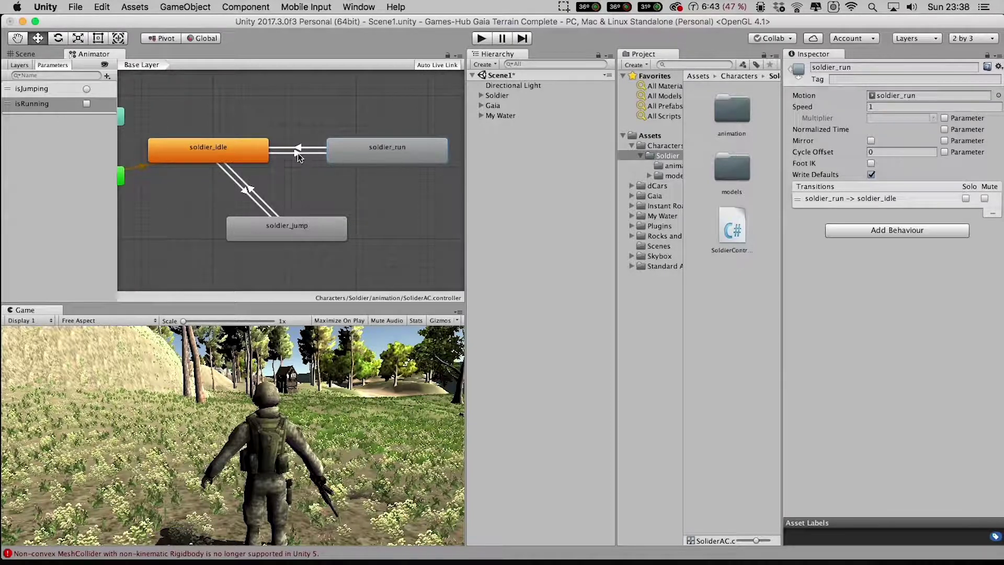
# Add the condition isRunning true to the soldier_idle to soldier_run transition
pyautogui.click(281, 153)
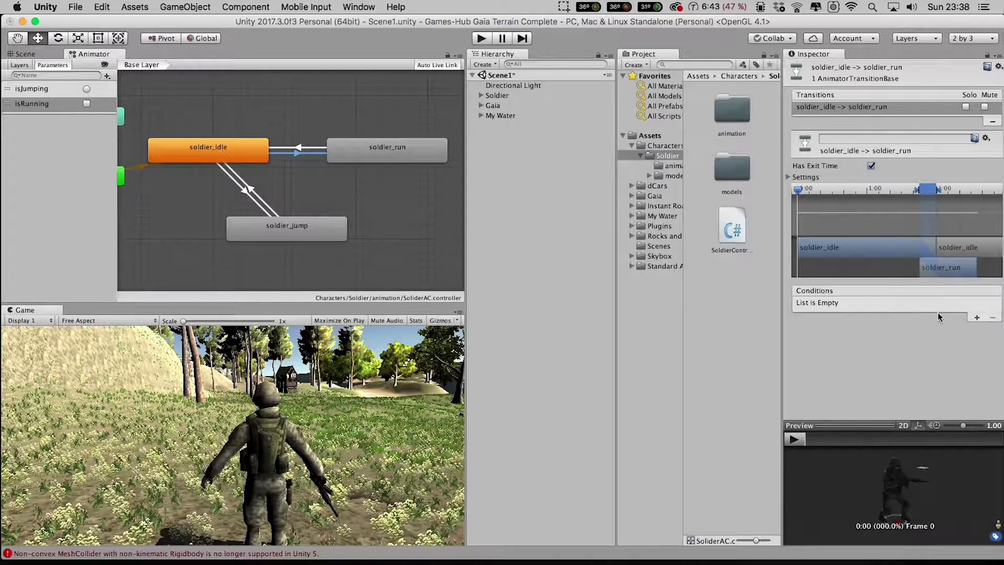
pyautogui.click(977, 317)
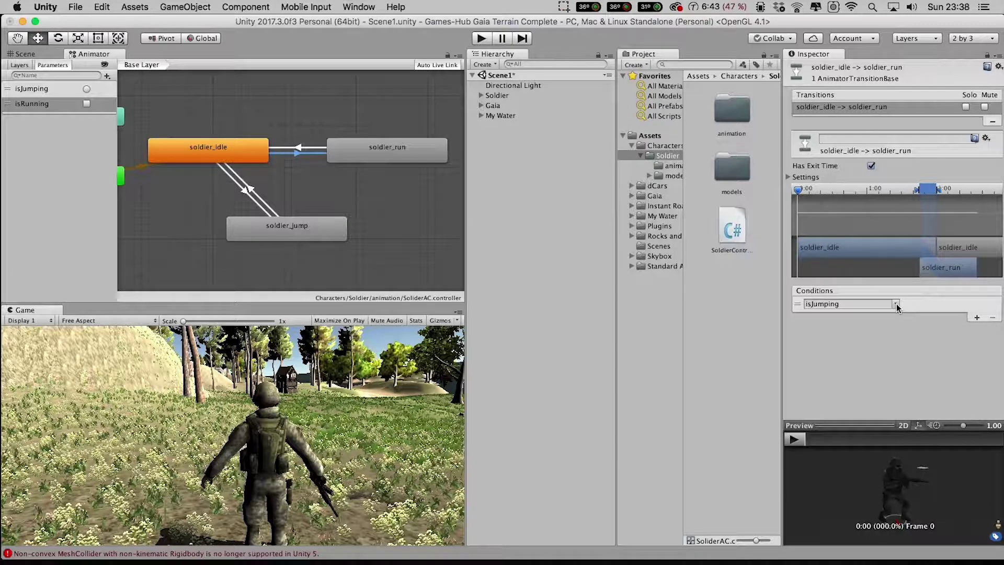
pyautogui.click(896, 304)
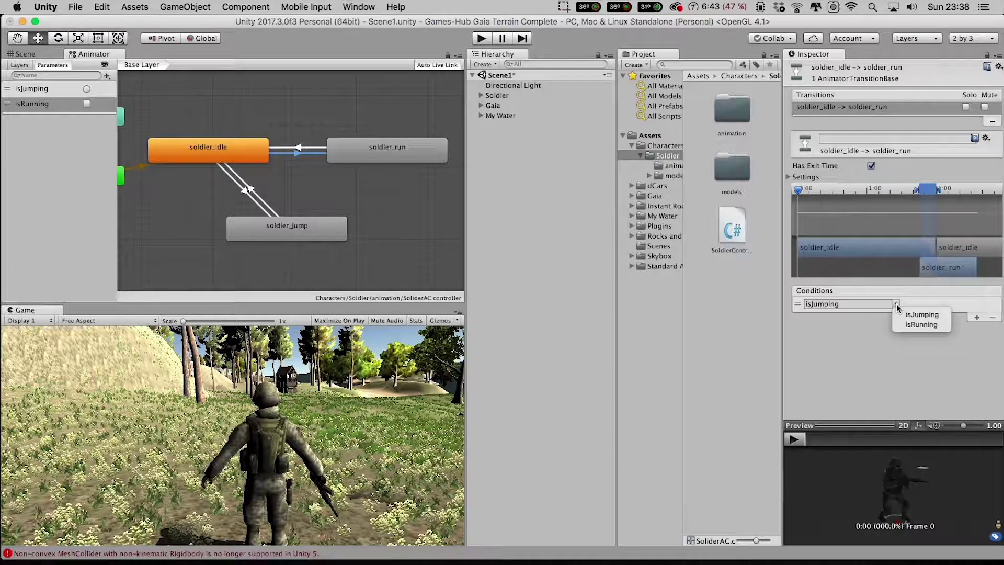
pyautogui.click(922, 325)
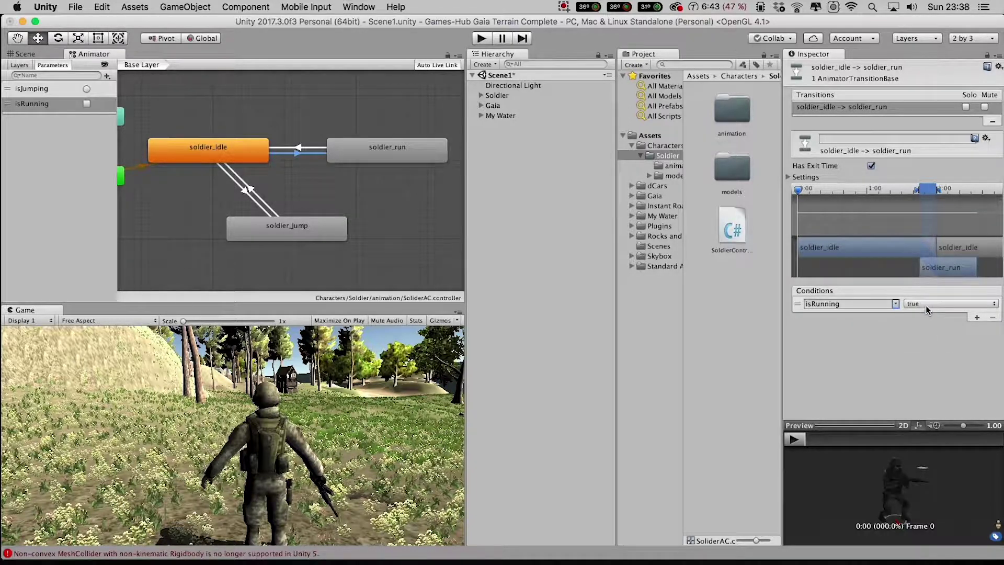
pyautogui.click(926, 305)
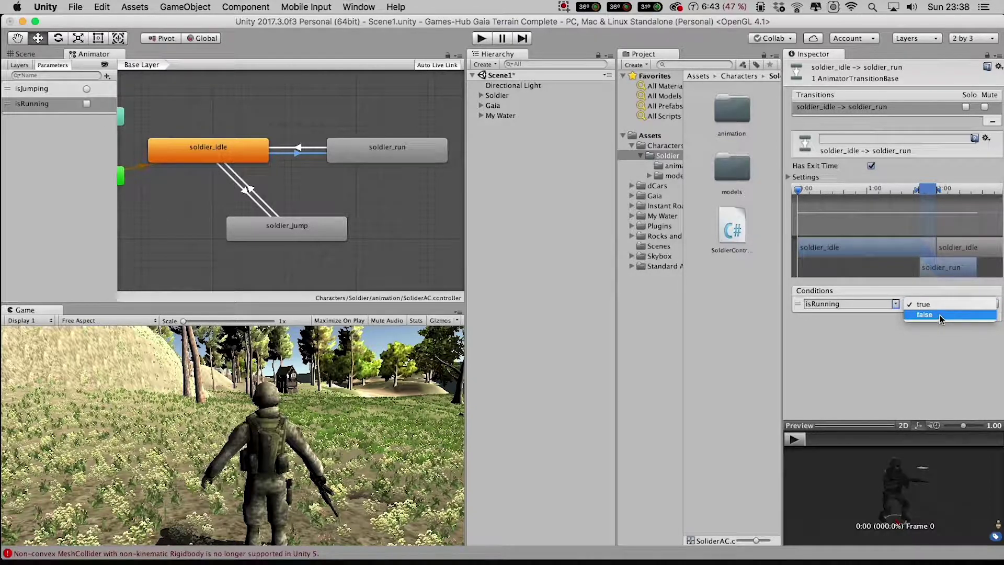
pyautogui.click(937, 302)
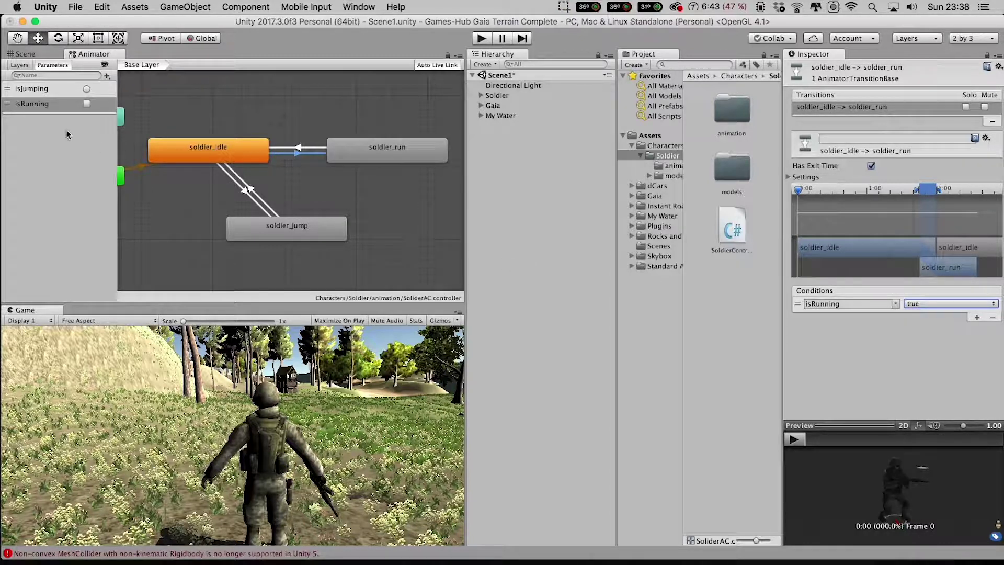
# Add the condition isRunning false to the soldier_run to soldier_idle transition
pyautogui.click(298, 148)
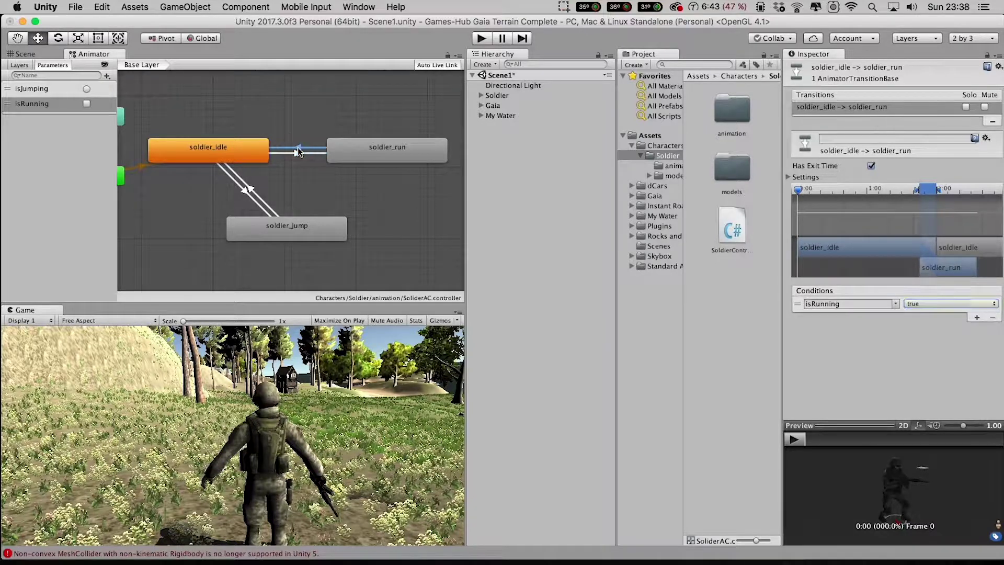
pyautogui.click(977, 317)
pyautogui.click(895, 303)
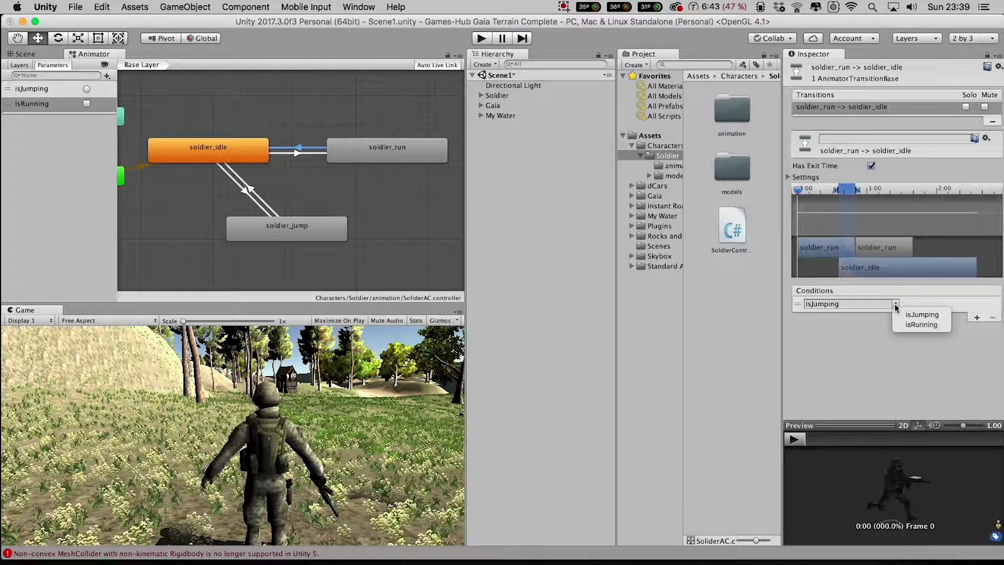
pyautogui.click(919, 325)
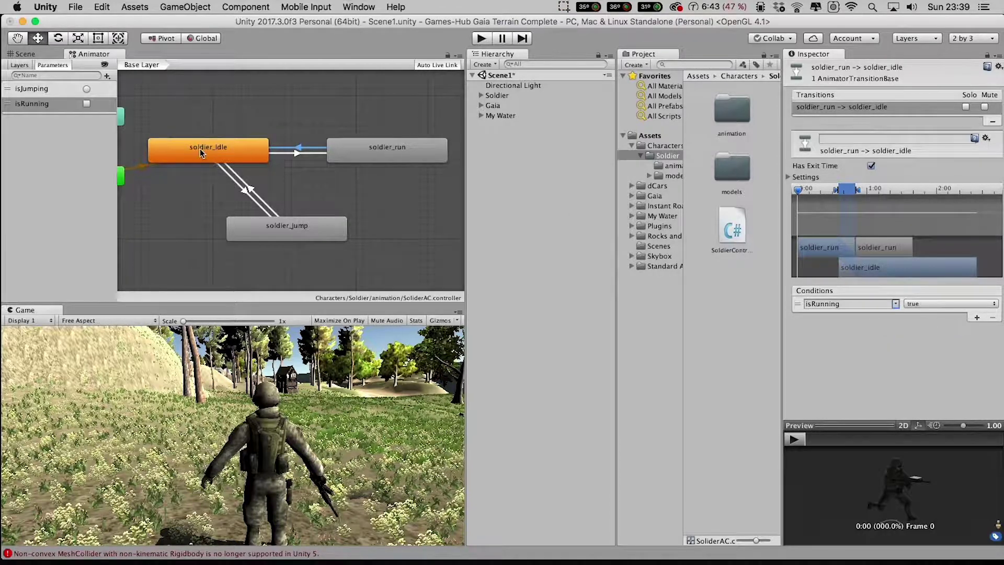
pyautogui.click(925, 304)
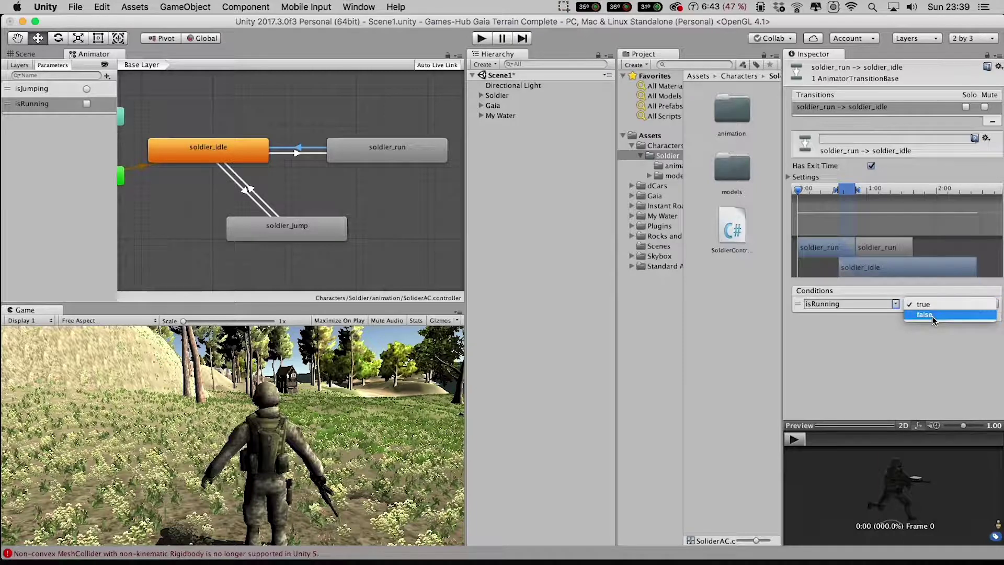
pyautogui.click(931, 316)
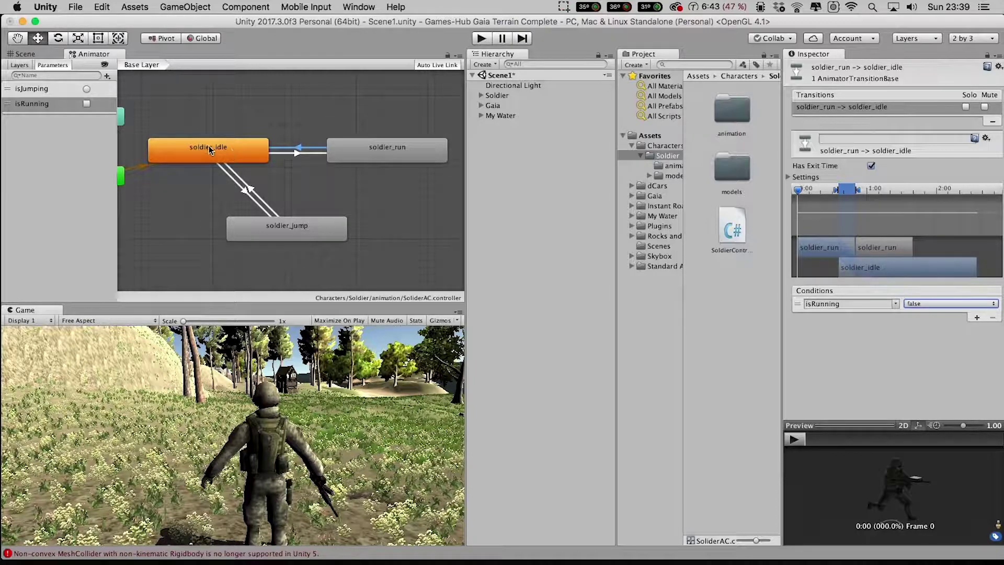
# Disable Has Exit Time on both transitions between soldier_idle and soldier_run and check each one's settings
pyautogui.click(296, 153)
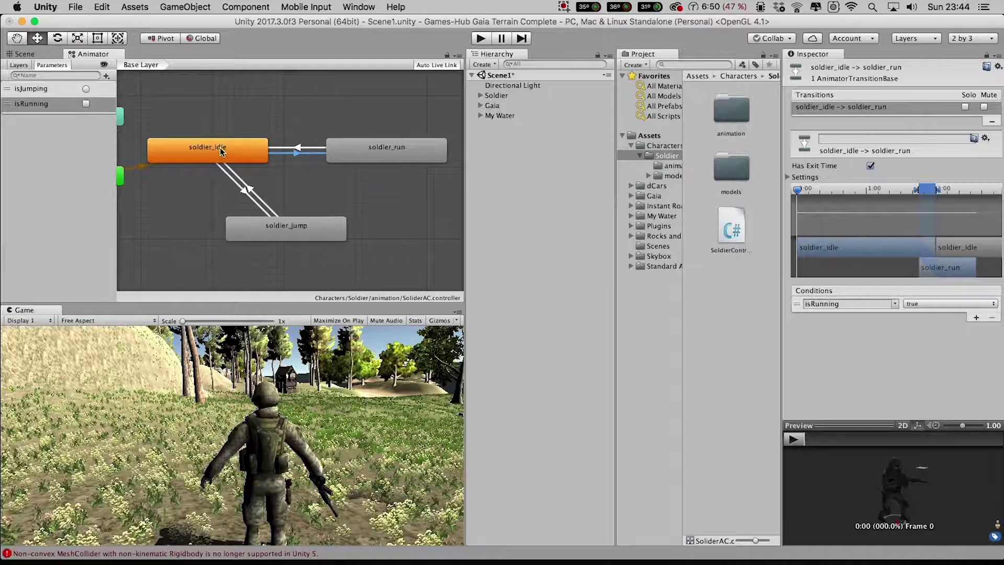
pyautogui.click(301, 149)
pyautogui.click(396, 160)
pyautogui.click(299, 147)
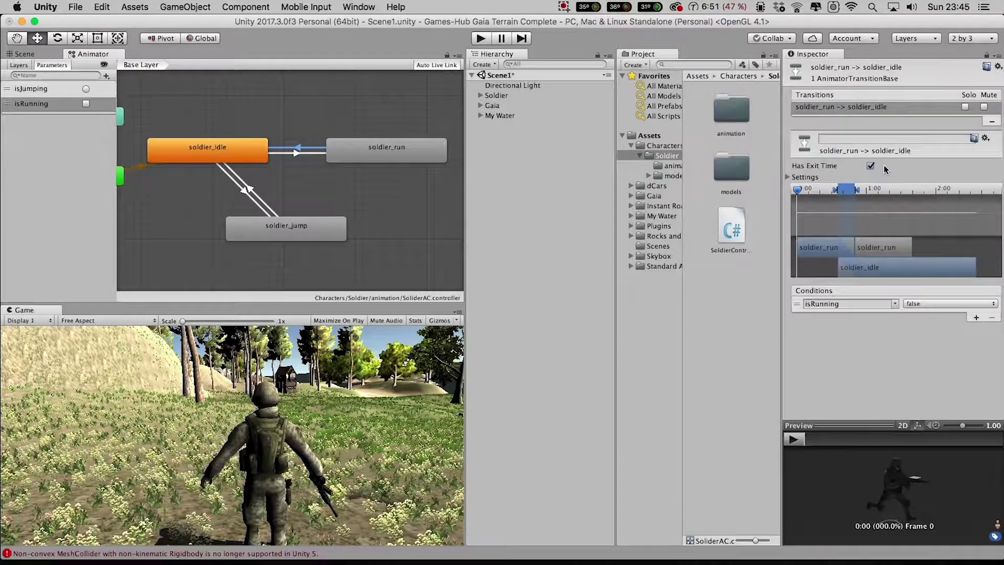
pyautogui.click(870, 166)
pyautogui.click(294, 153)
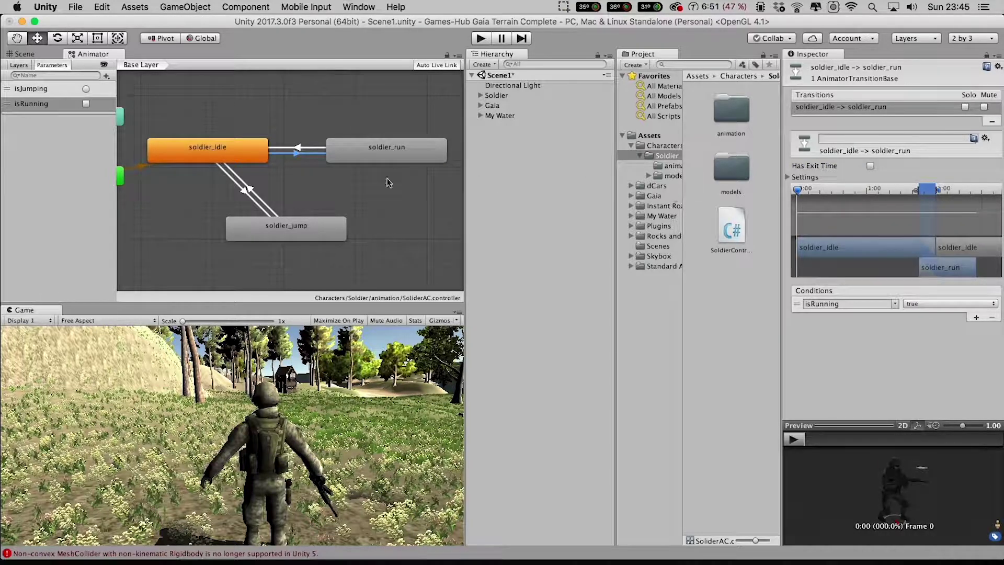
pyautogui.click(296, 149)
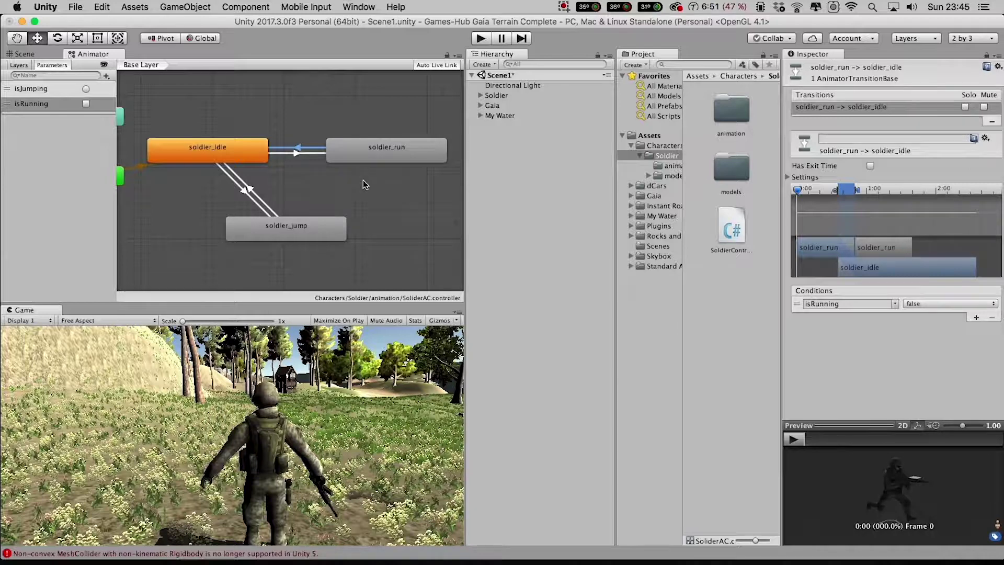
# Switch to MonoDevelop and, after the jump block in Update, add an if/else setting isRunning true when translation != 0, otherwise false
pyautogui.click(726, 231)
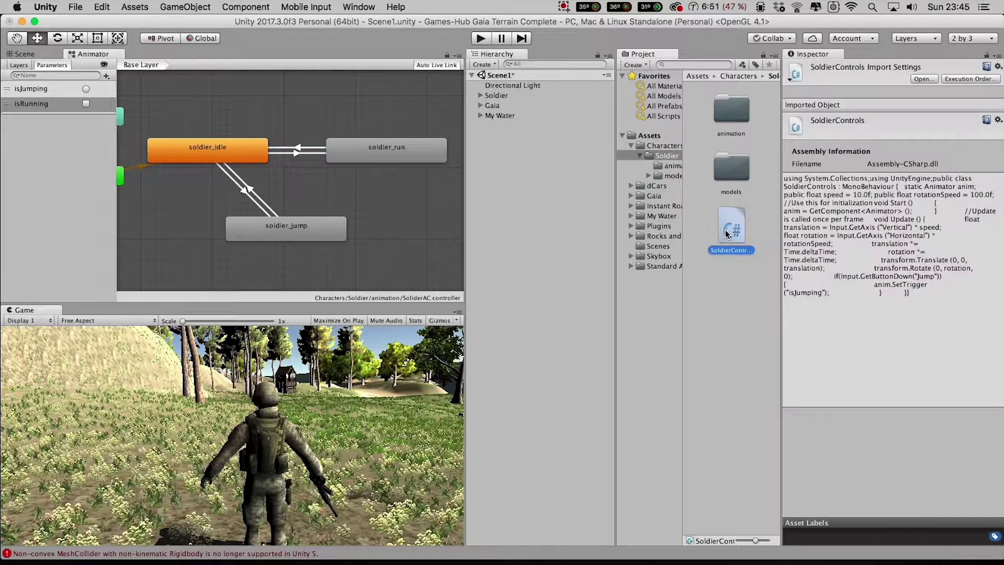
pyautogui.moveTo(600, 564)
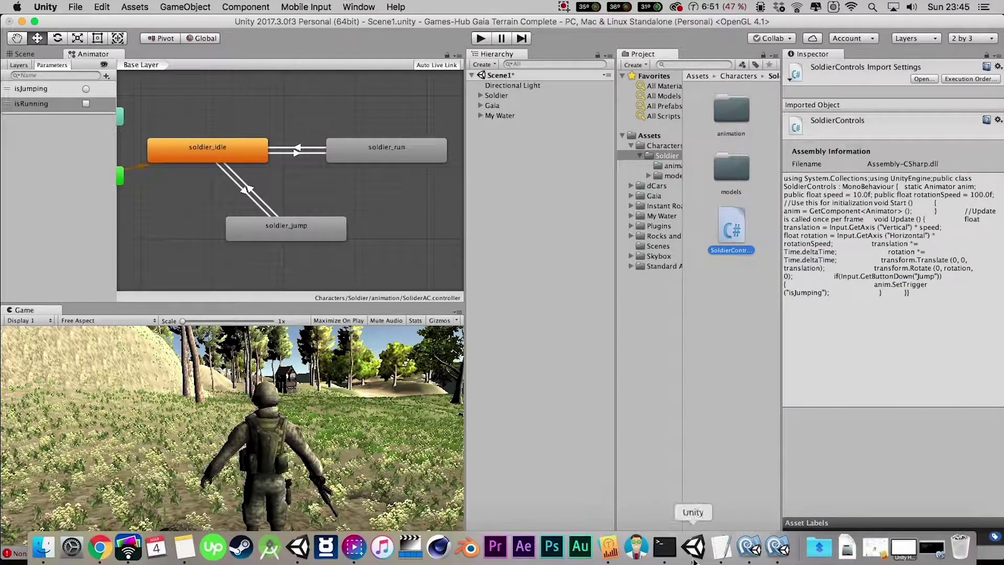
pyautogui.click(748, 546)
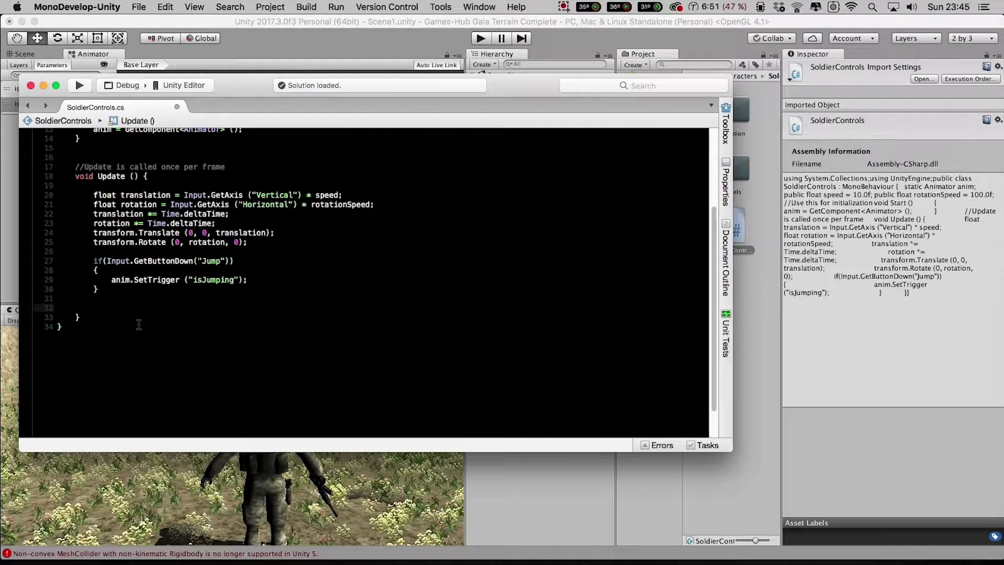
pyautogui.write('if(translation != 0) { \tanim.SetBool("isRunning",true);  } else { \tanim.SetBool("isRunning",false);  }')
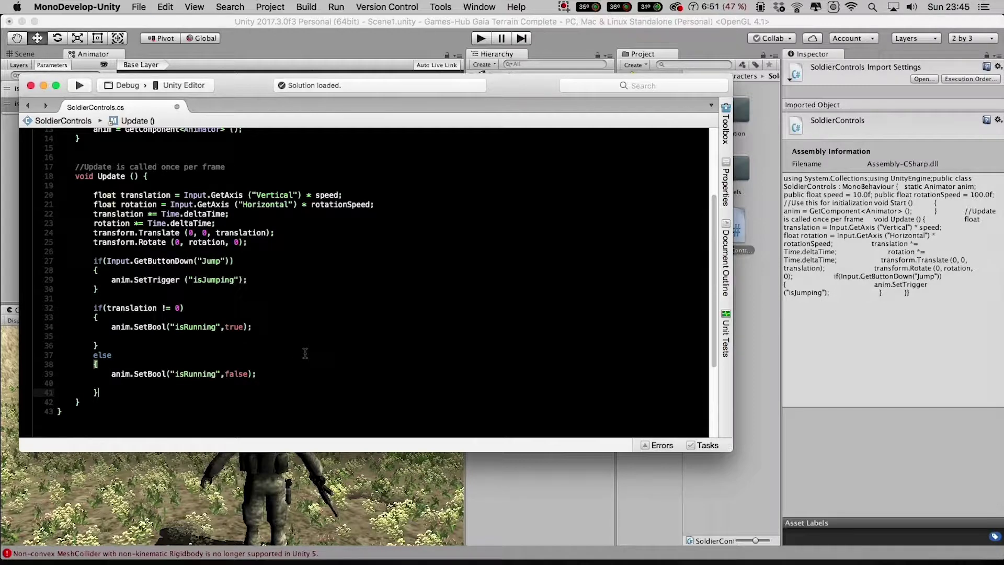
# Examine the translation != 0 condition together with the transform.Translate line in the Update method
pyautogui.scroll(-5, 304, 353)
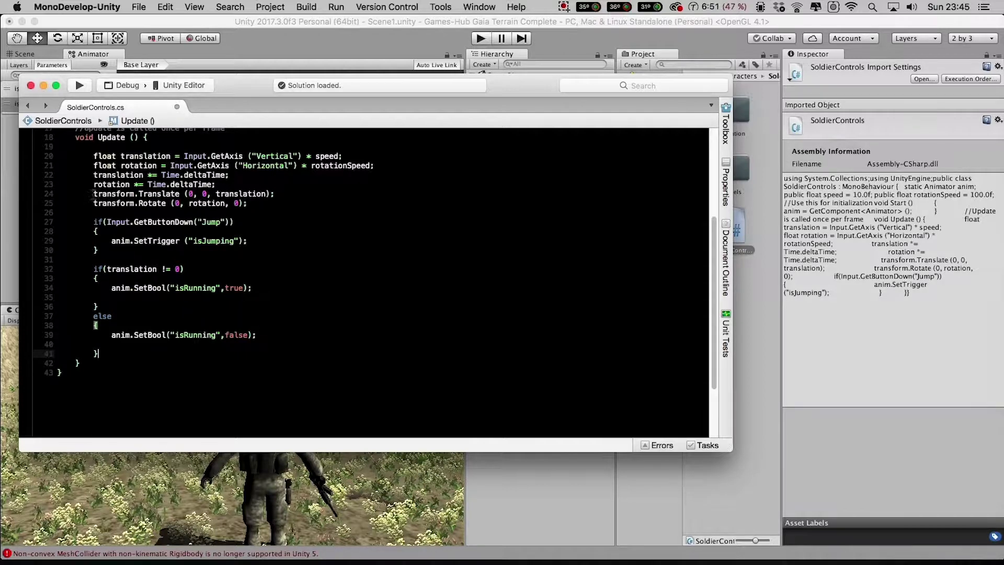
pyautogui.moveTo(93, 269); pyautogui.dragTo(189, 268)
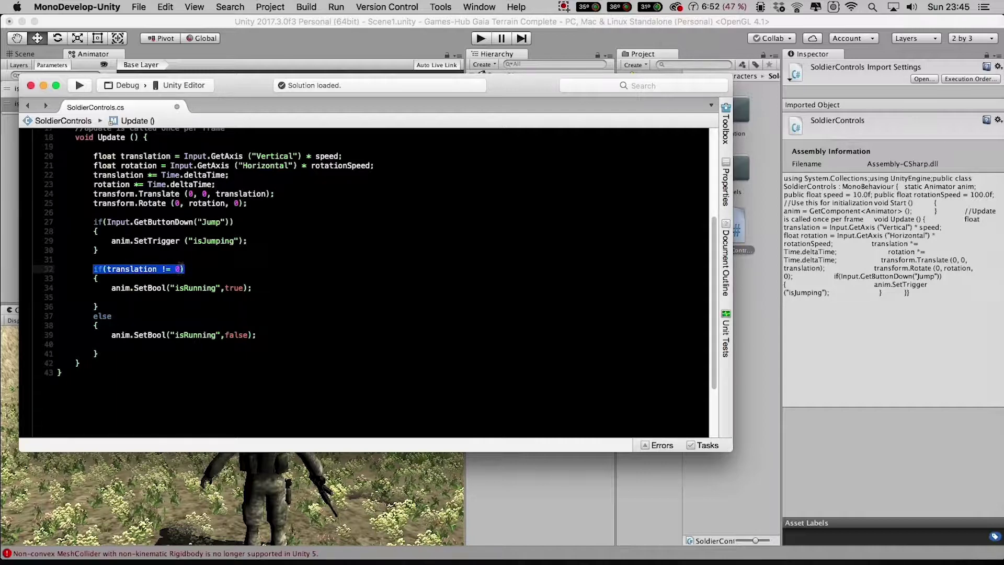
pyautogui.moveTo(277, 194); pyautogui.dragTo(89, 193)
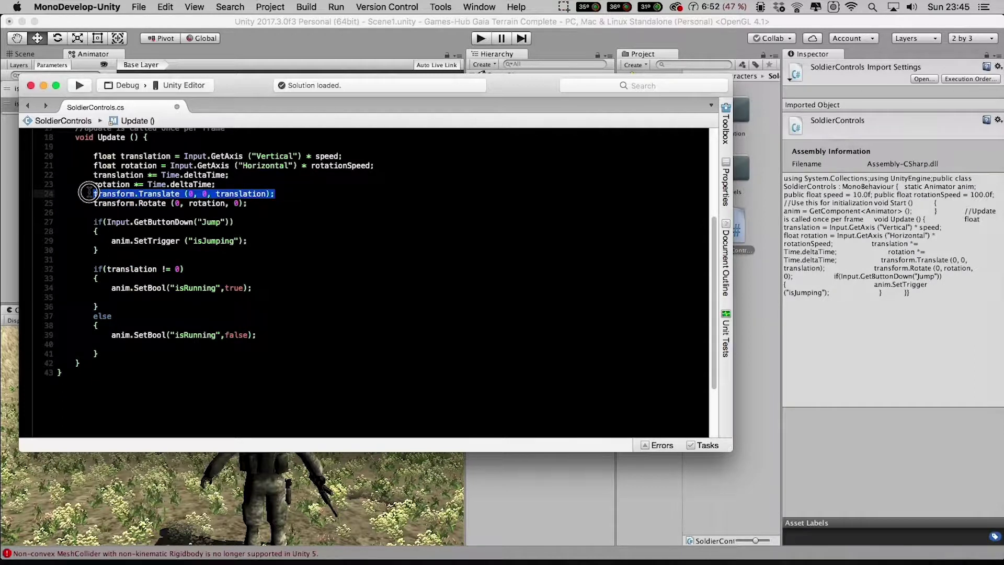
# Examine the anim.SetBool isRunning lines inside the if and else blocks of the Update method
pyautogui.click(113, 287)
pyautogui.moveTo(113, 288); pyautogui.dragTo(243, 288)
pyautogui.click(169, 288)
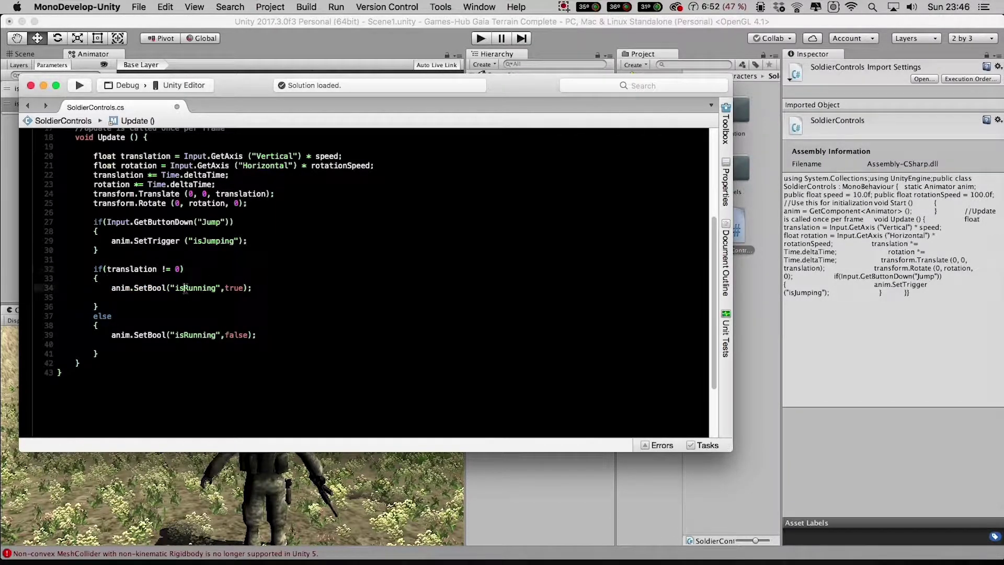
pyautogui.moveTo(175, 287); pyautogui.dragTo(215, 287)
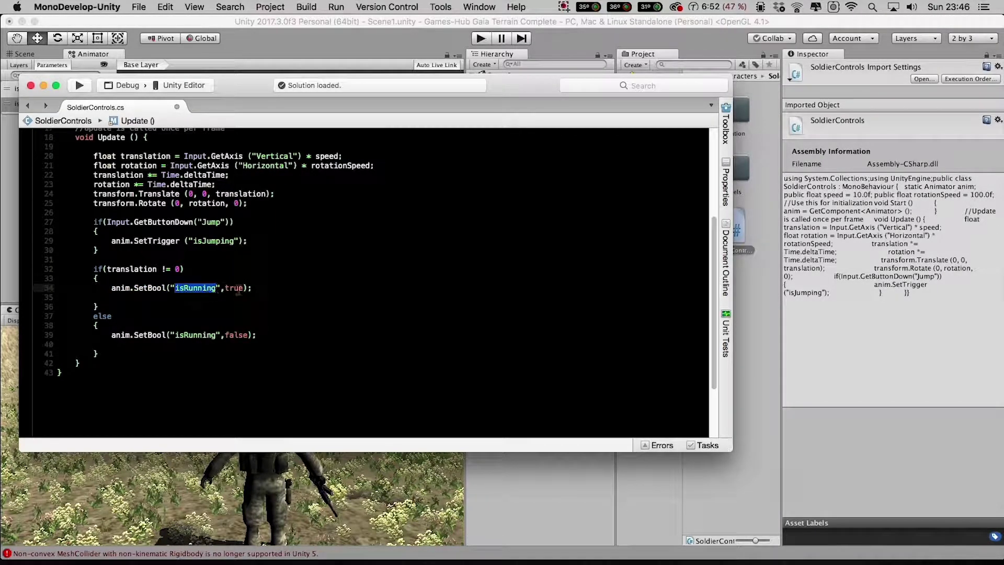
pyautogui.click(154, 317)
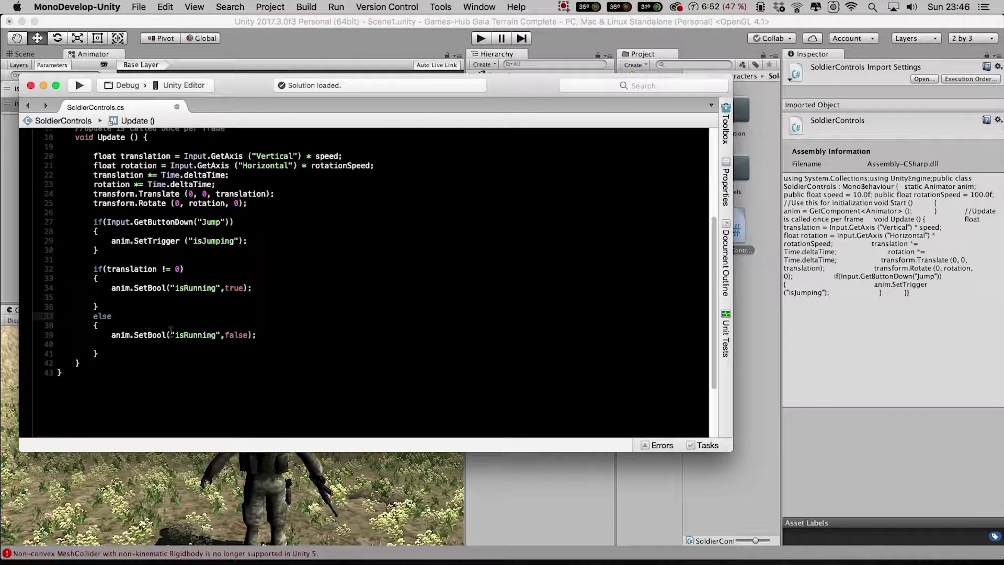
pyautogui.moveTo(175, 335); pyautogui.dragTo(248, 335)
pyautogui.click(285, 333)
# Save the SoldierControls script and minimize the code editor to return to Unity
pyautogui.click(138, 7)
pyautogui.click(153, 54)
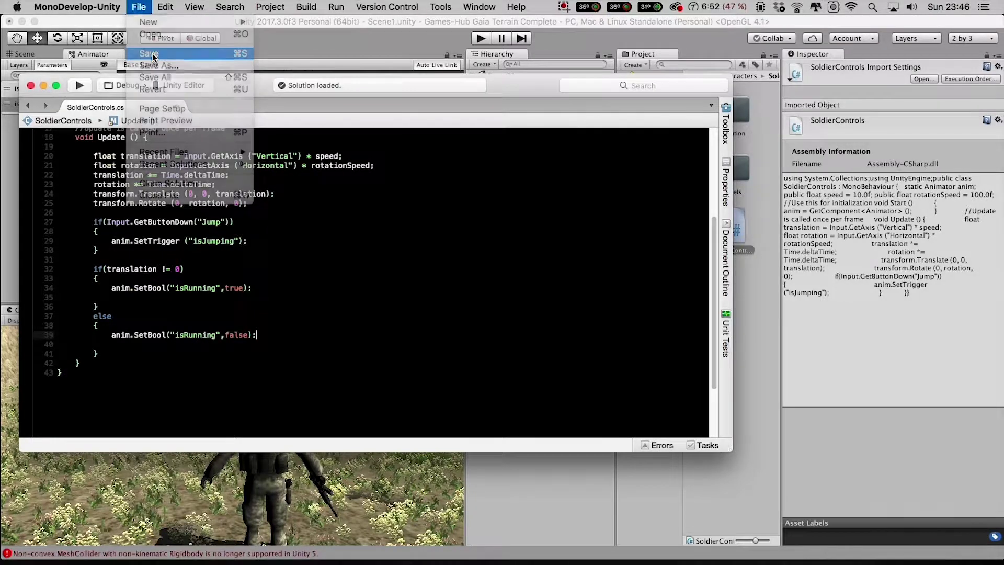
pyautogui.click(42, 87)
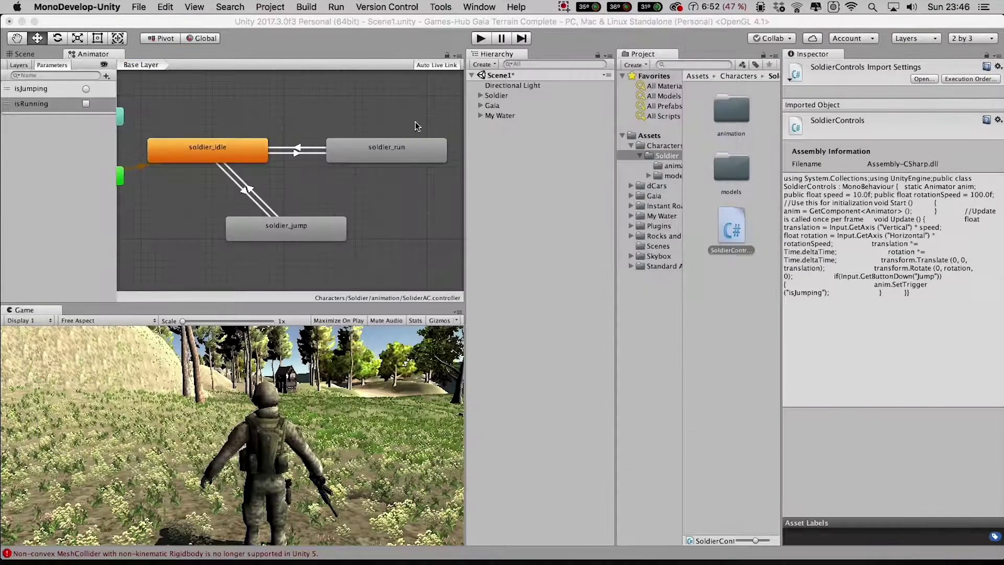
# Play-test the scene, making the soldier run and jump while watching the Animator states, and stop the game
pyautogui.click(469, 27)
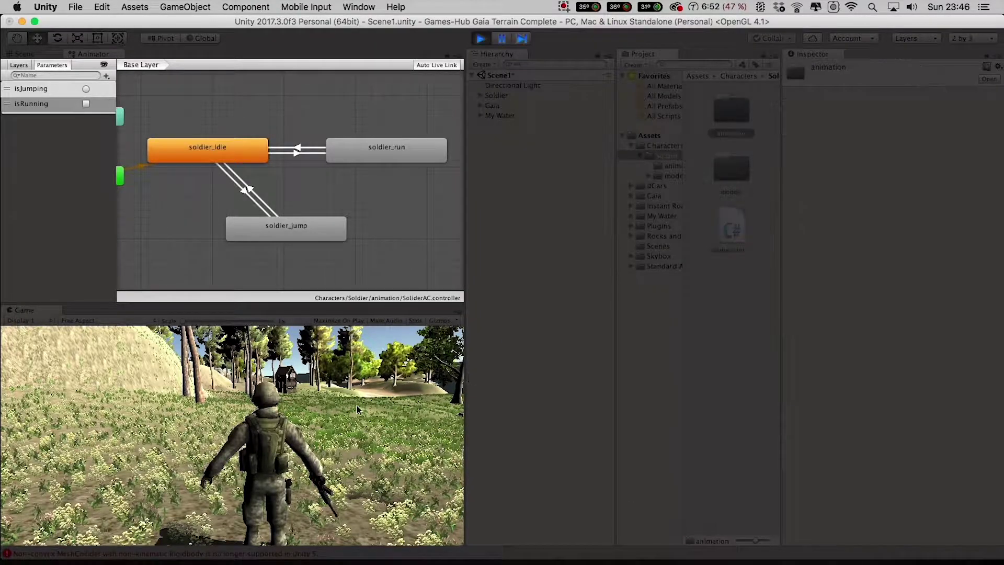
pyautogui.press('w')
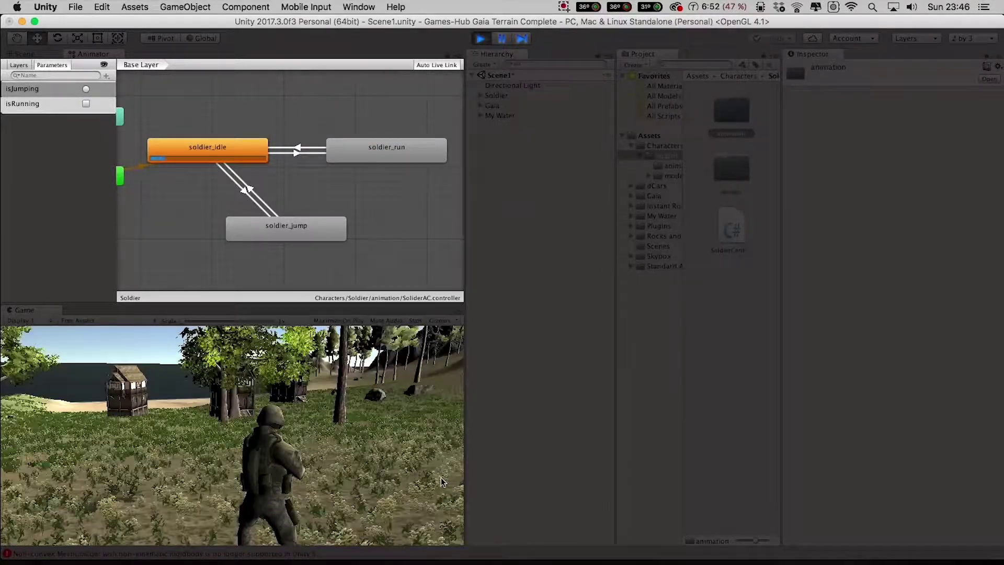
pyautogui.press('w')
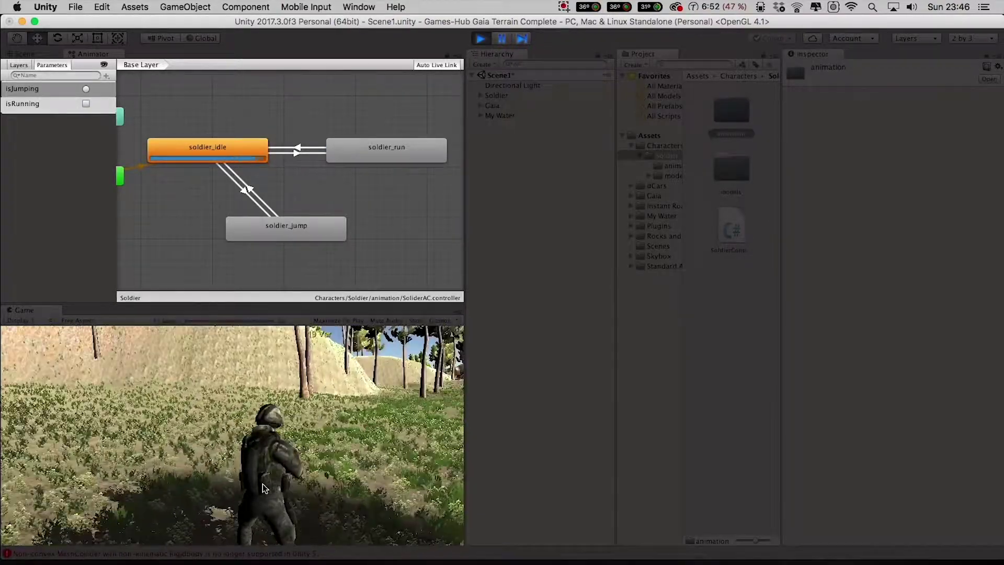
pyautogui.press('w')
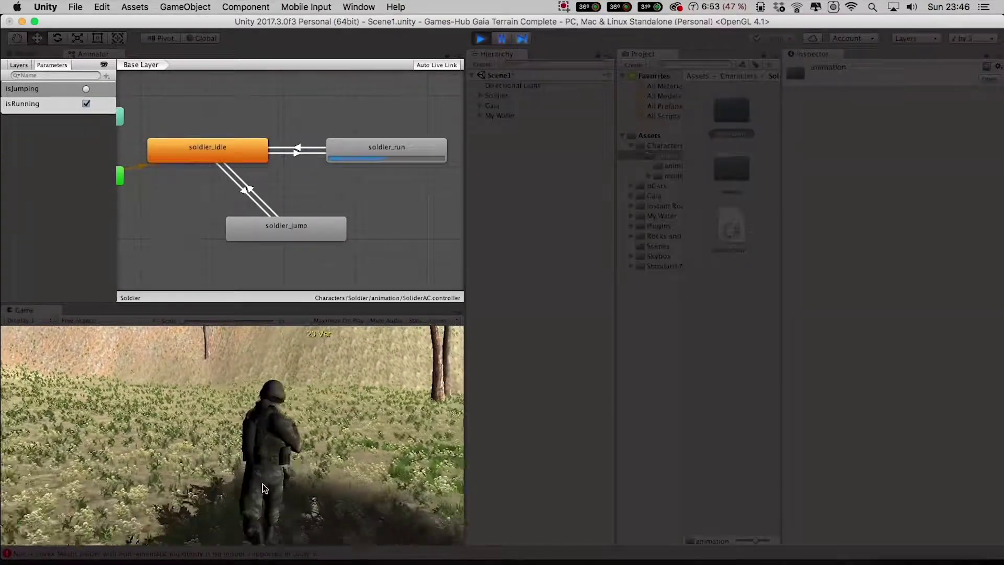
pyautogui.press('space')
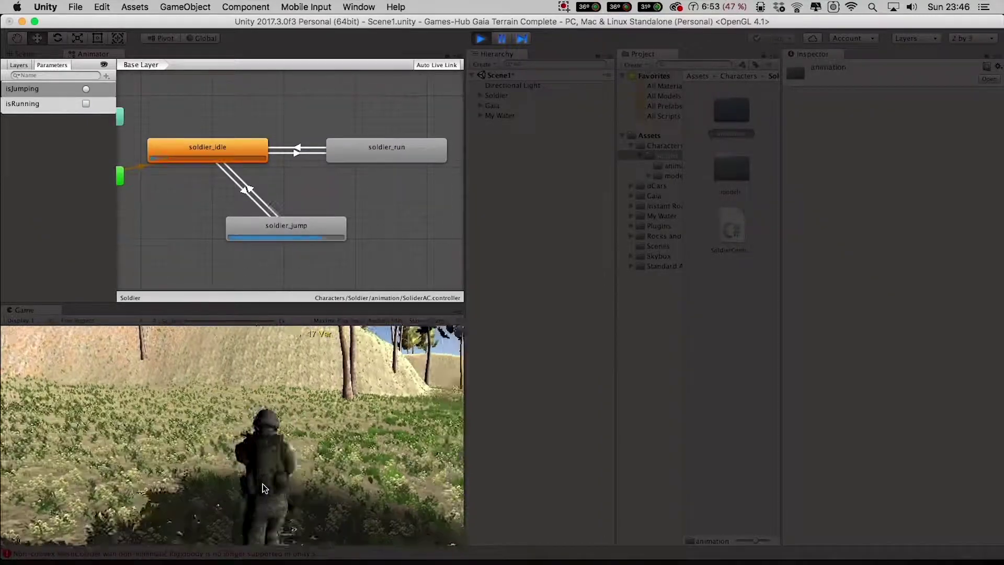
pyautogui.press('w')
pyautogui.press('space')
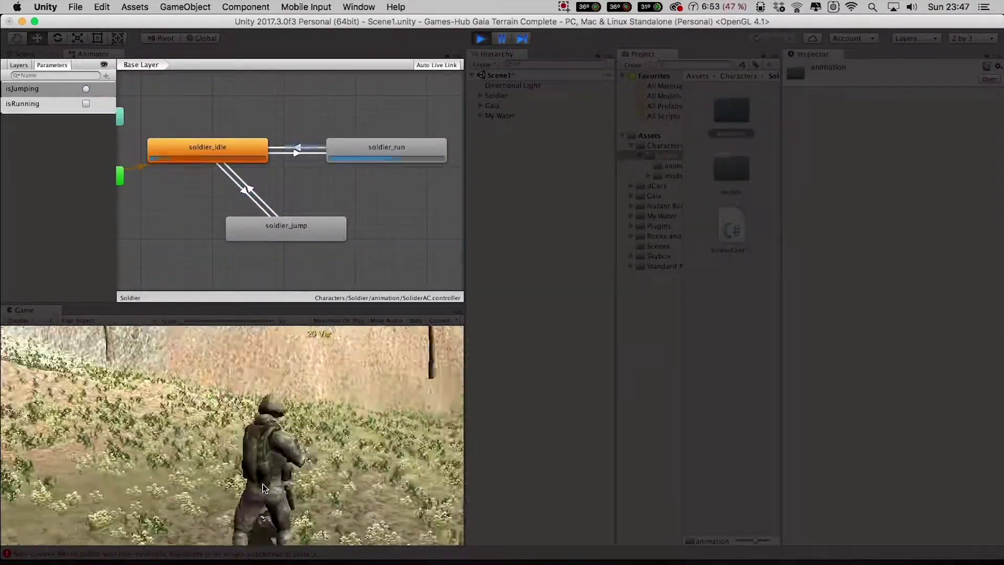
pyautogui.press('space')
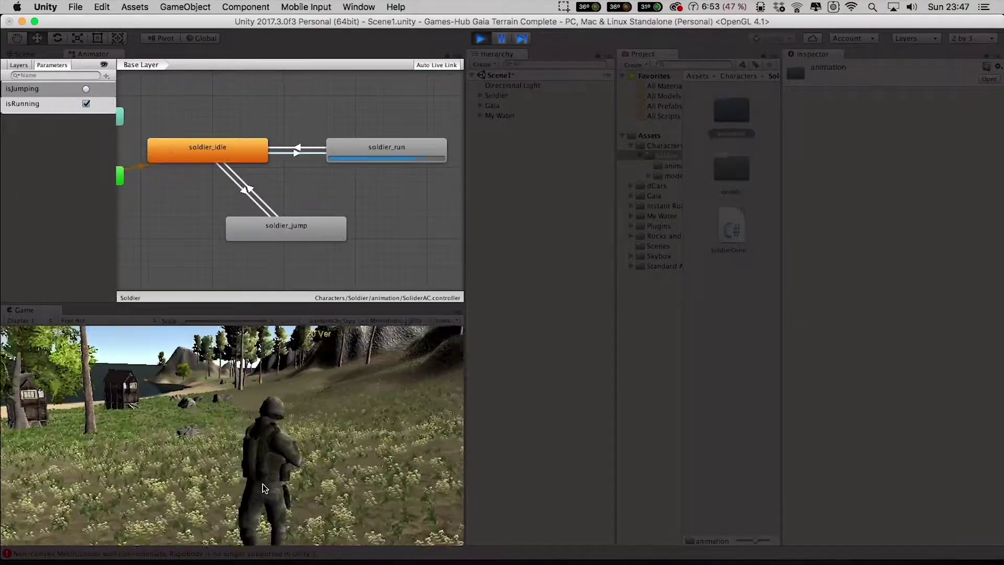
pyautogui.press('space')
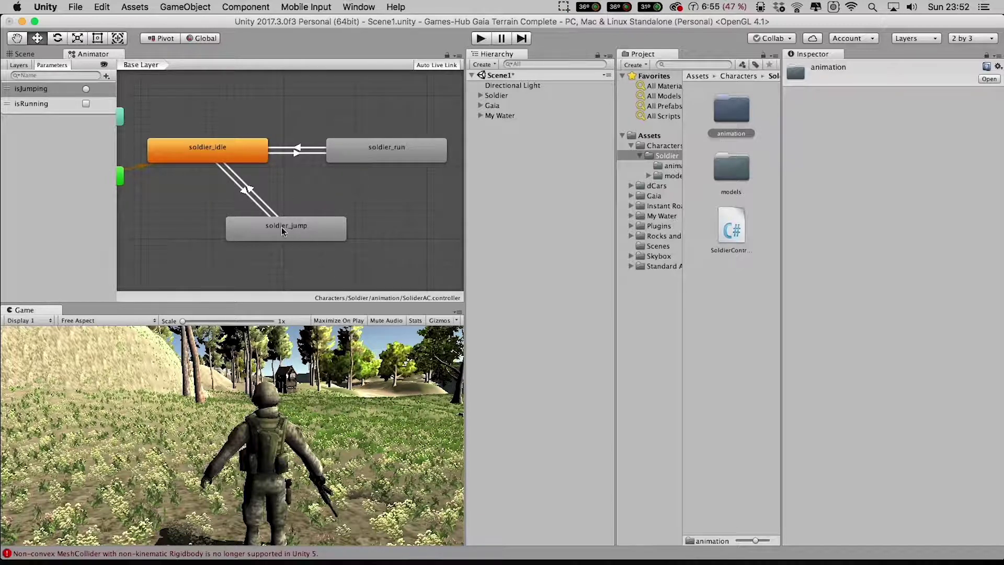
# Place the soldier_jump state below and between soldier_idle and soldier_run, and add a soldier_run to soldier_jump transition with the condition isJumping
pyautogui.moveTo(297, 233); pyautogui.dragTo(253, 235)
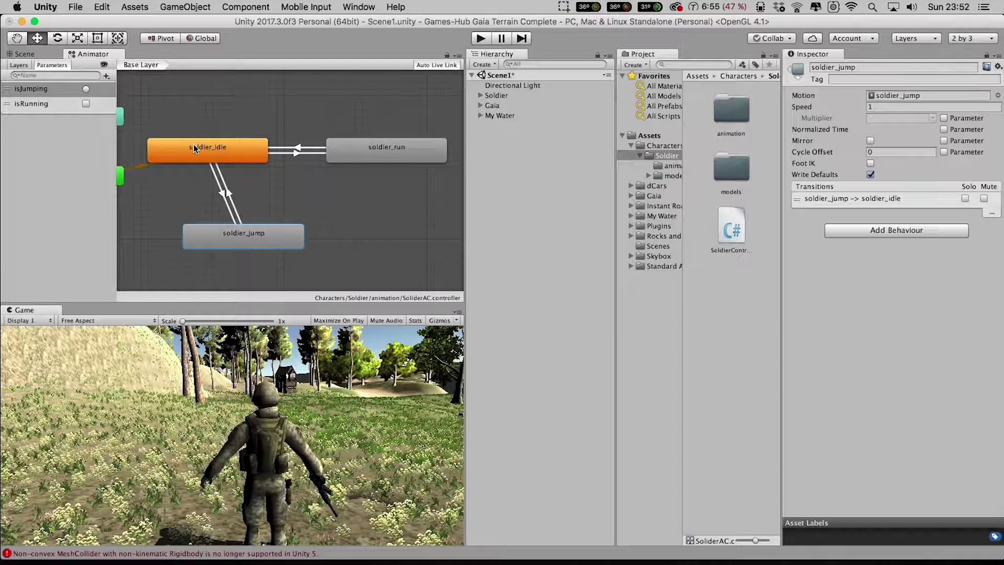
pyautogui.moveTo(262, 242); pyautogui.dragTo(340, 242)
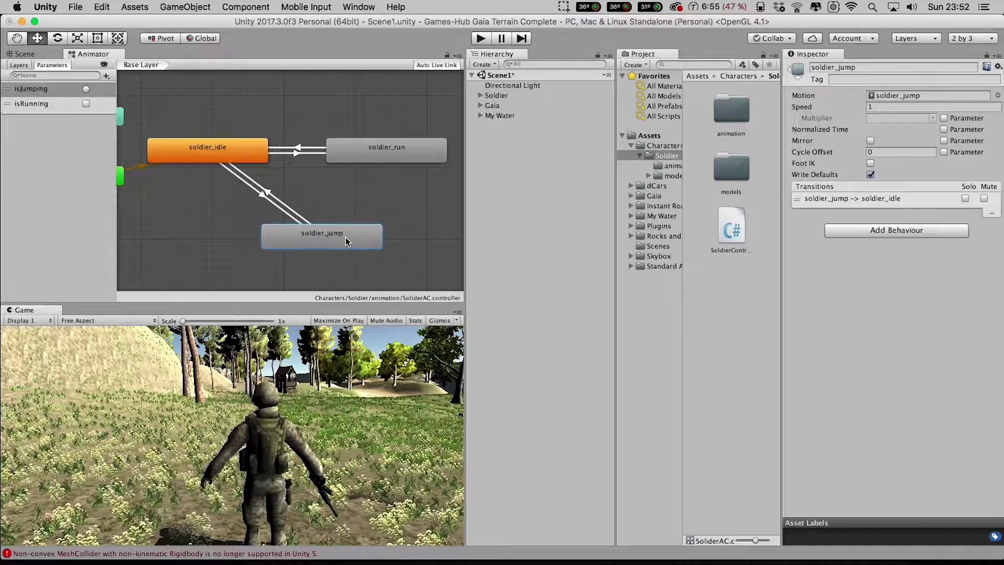
pyautogui.click(392, 140)
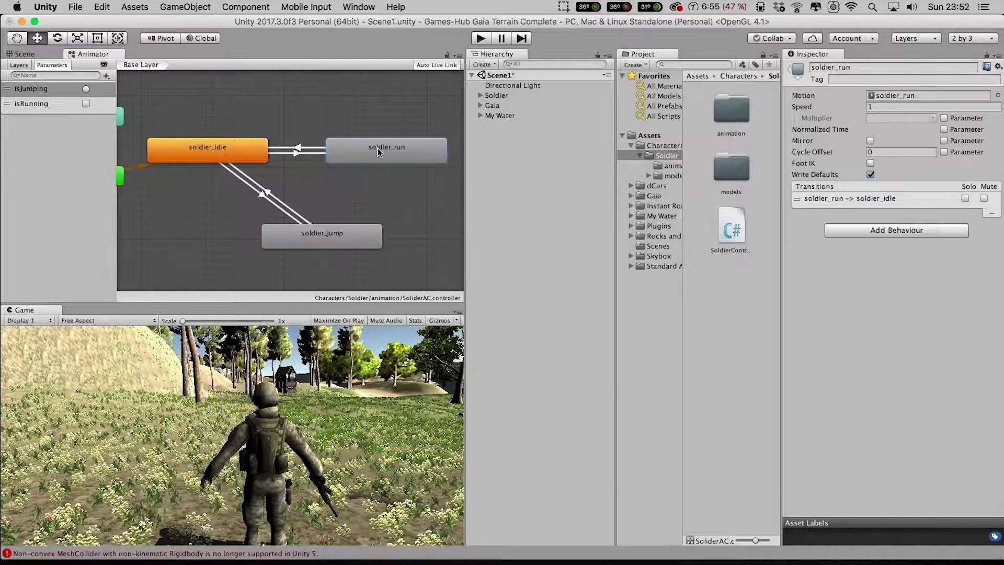
pyautogui.rightClick(377, 149)
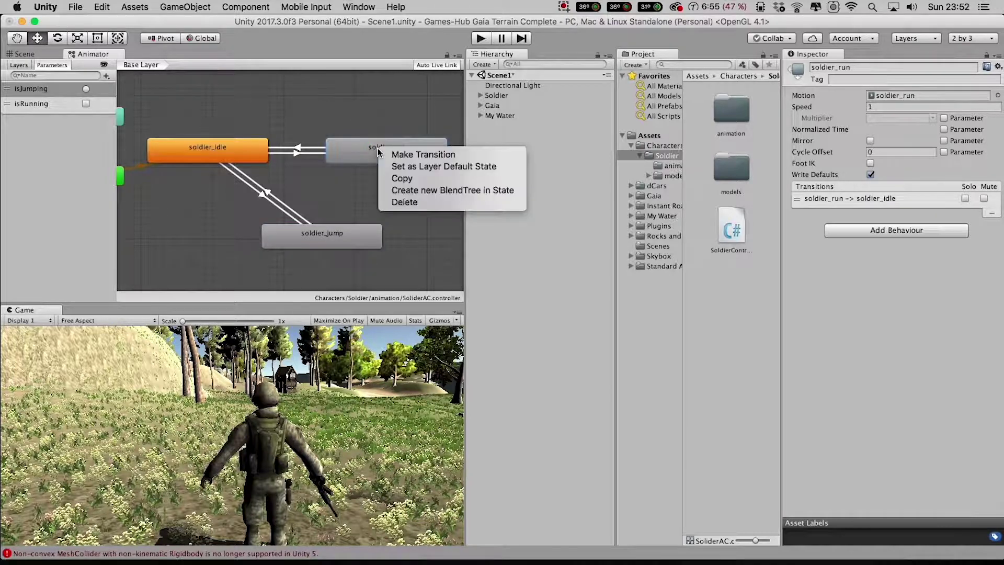
pyautogui.click(423, 154)
pyautogui.click(327, 233)
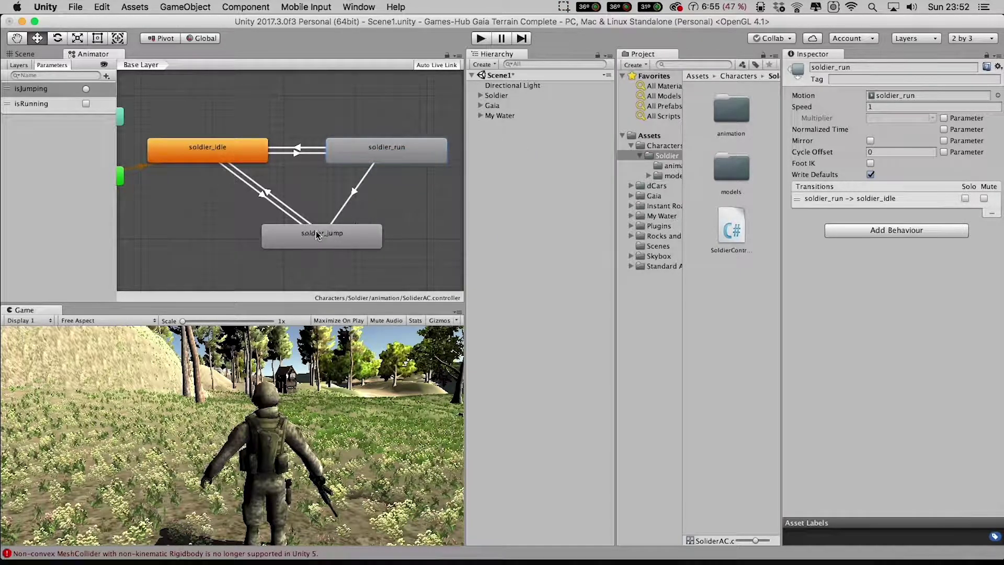
pyautogui.click(317, 235)
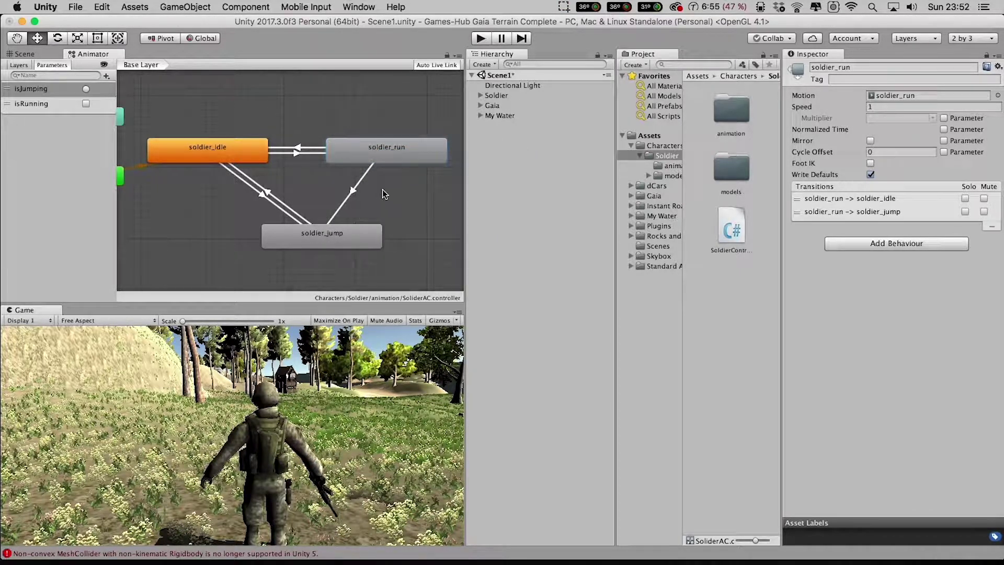
pyautogui.click(350, 193)
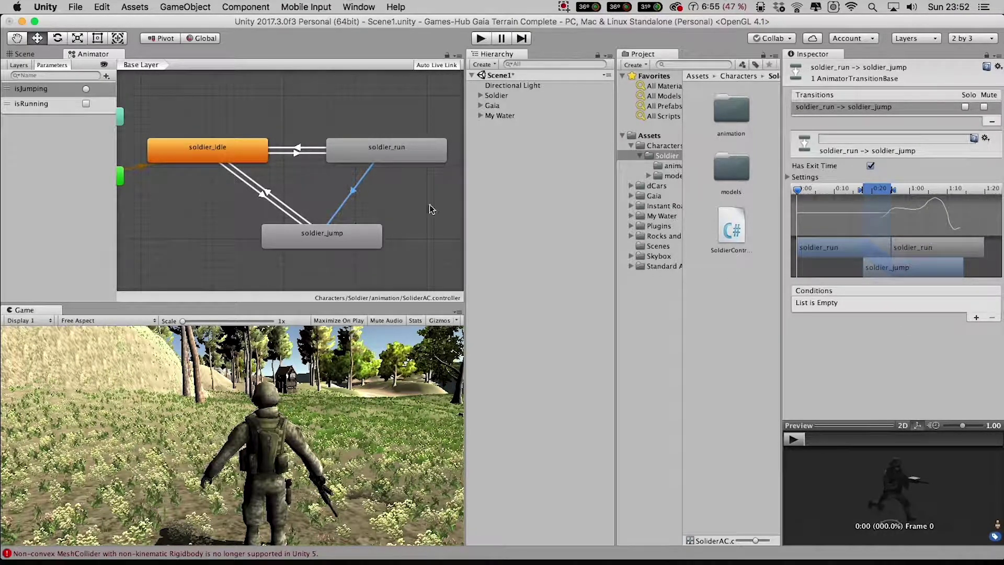
pyautogui.click(976, 317)
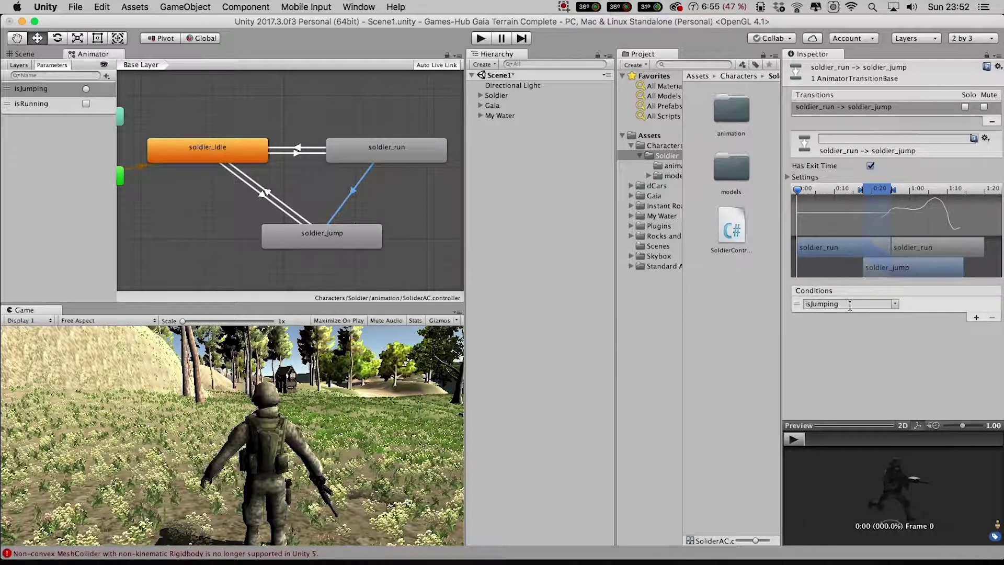
# Add a transition from soldier_jump back to soldier_run with the condition isRunning true
pyautogui.click(349, 233)
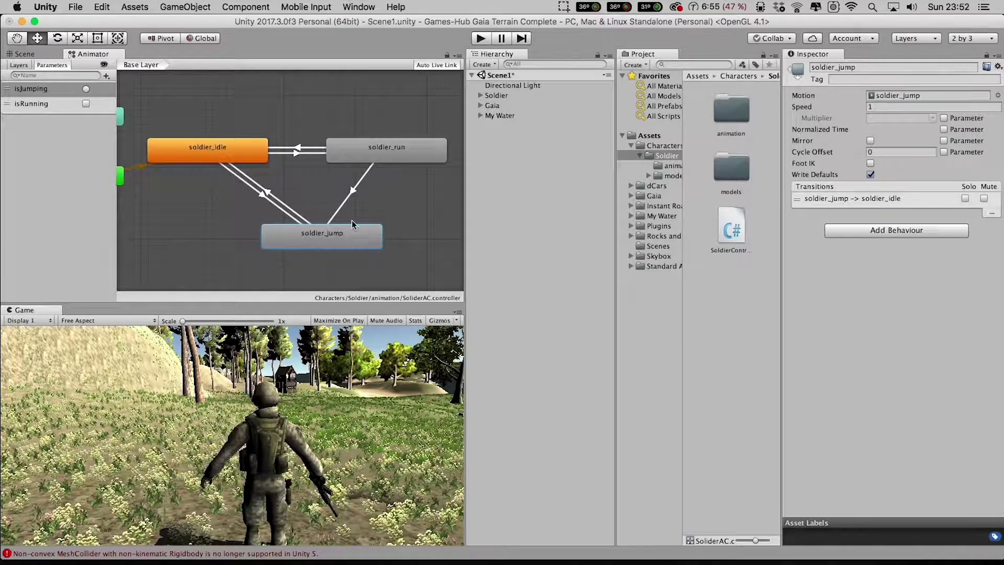
pyautogui.rightClick(348, 228)
pyautogui.click(377, 235)
pyautogui.click(398, 159)
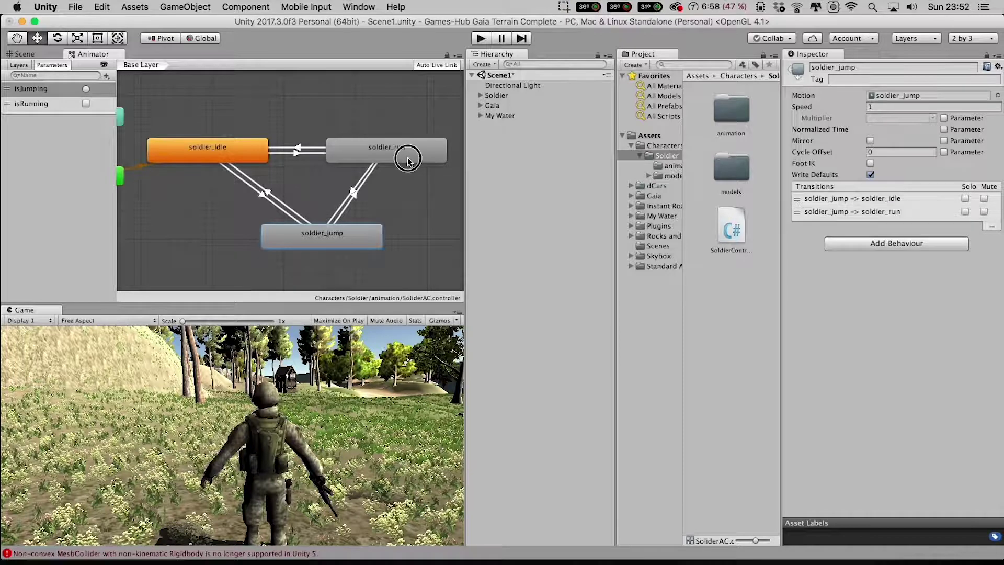
pyautogui.click(356, 196)
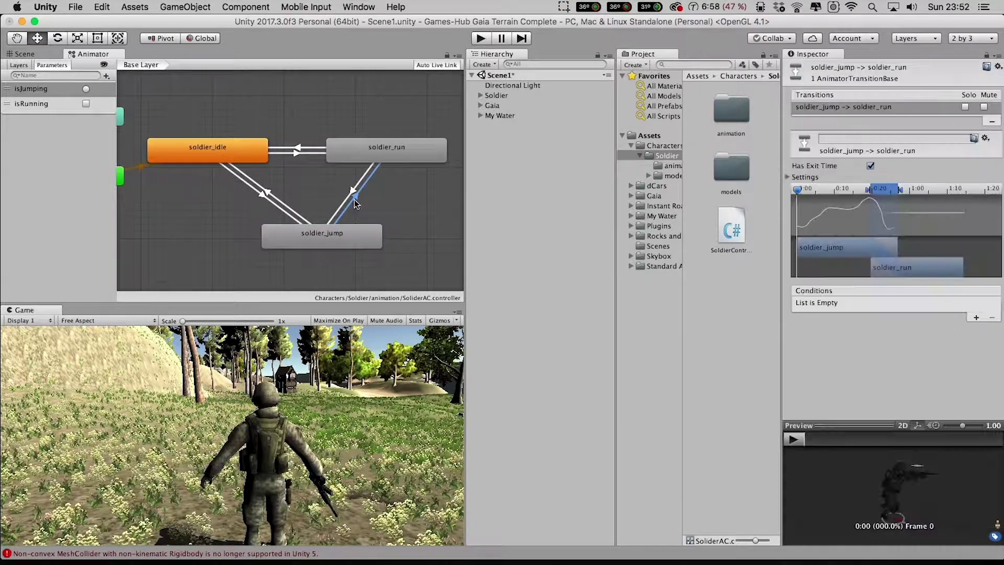
pyautogui.click(976, 317)
pyautogui.click(894, 304)
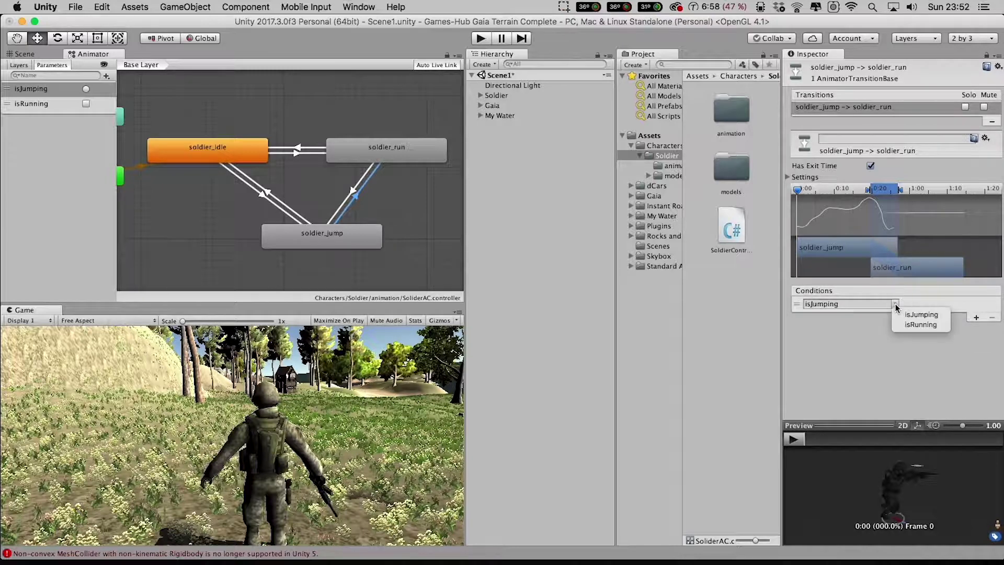
pyautogui.click(920, 324)
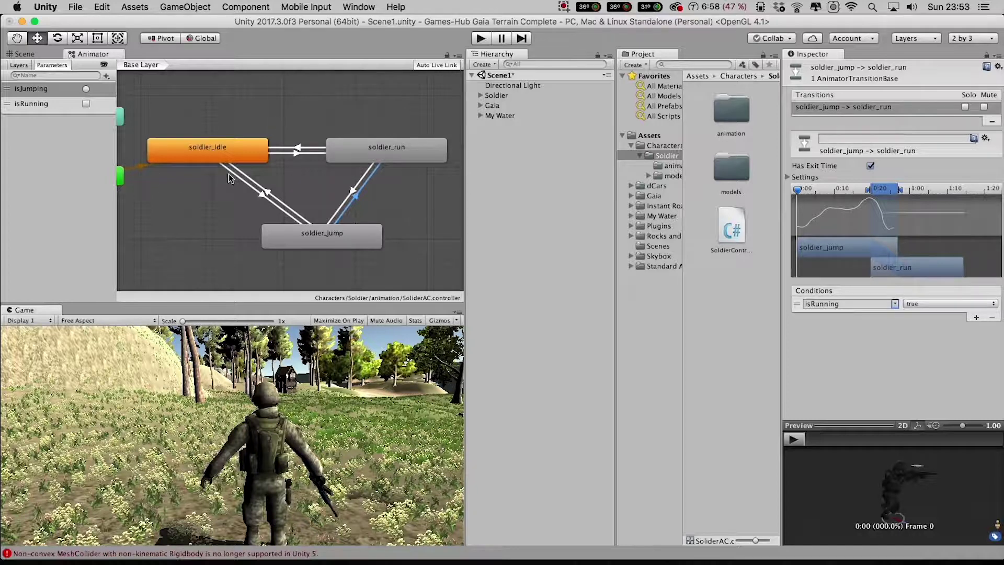
# Play-test jumping while running to check the transitions between soldier_run and soldier_jump, and stop the game
pyautogui.click(480, 40)
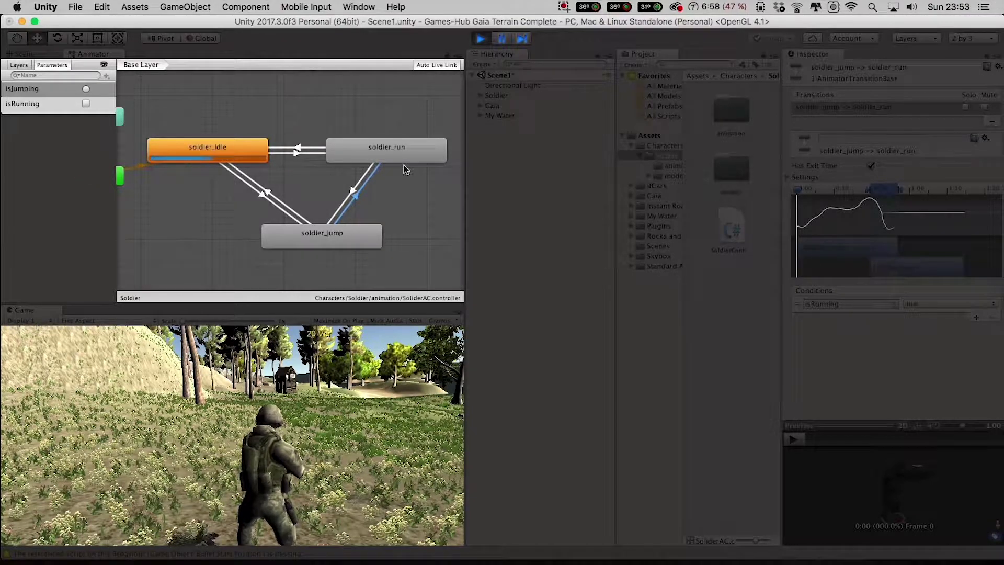
pyautogui.press('w')
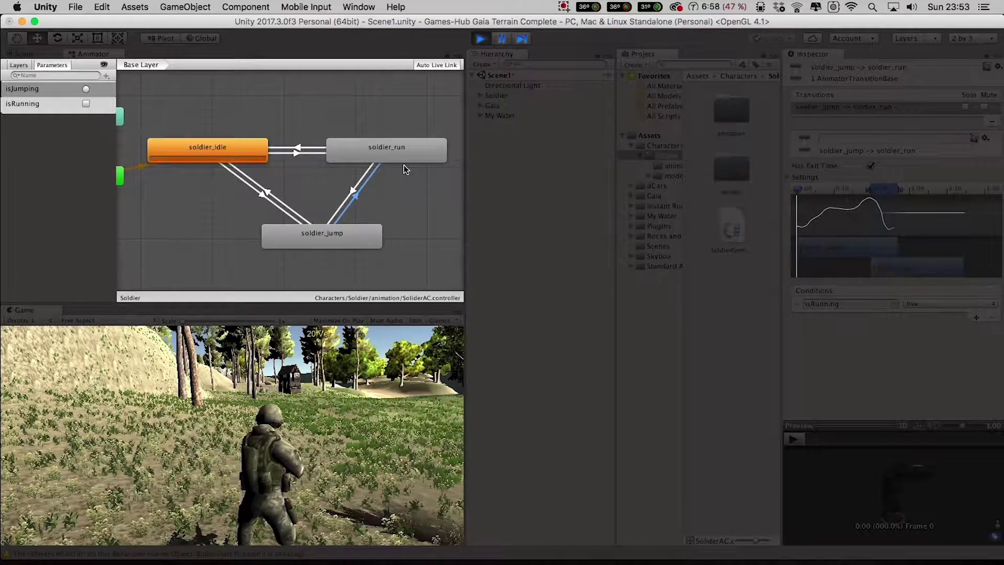
pyautogui.press('space')
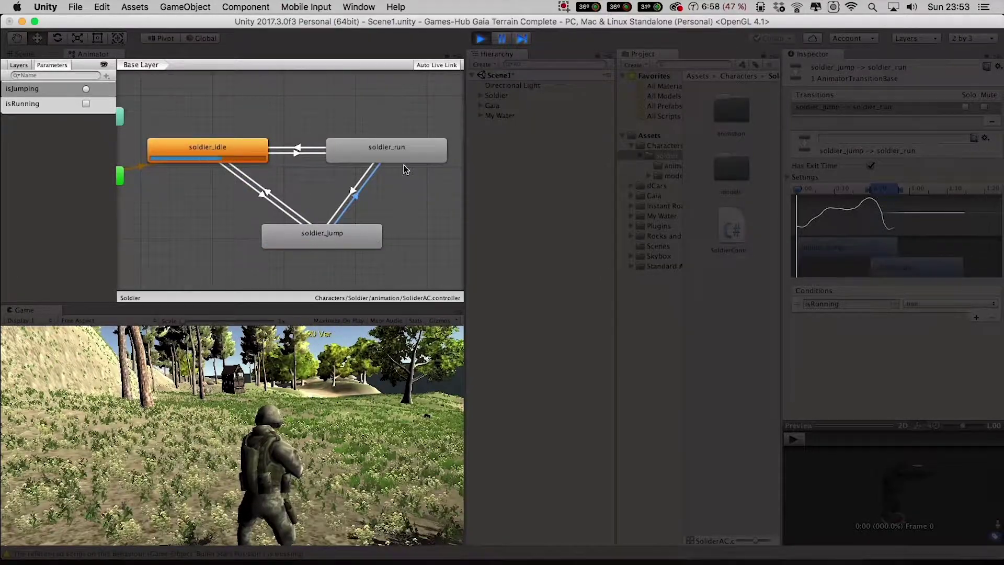
pyautogui.press('w')
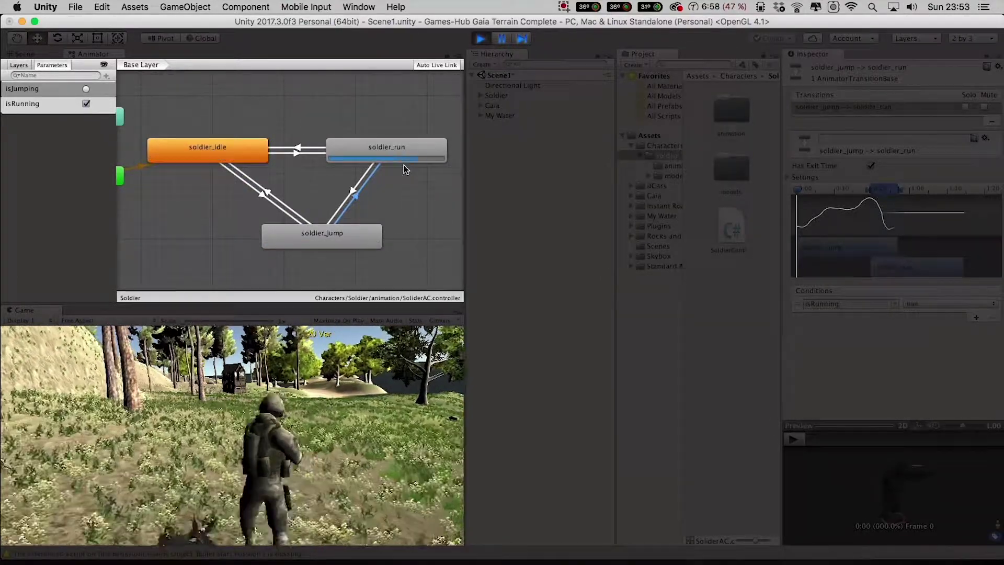
pyautogui.press('space')
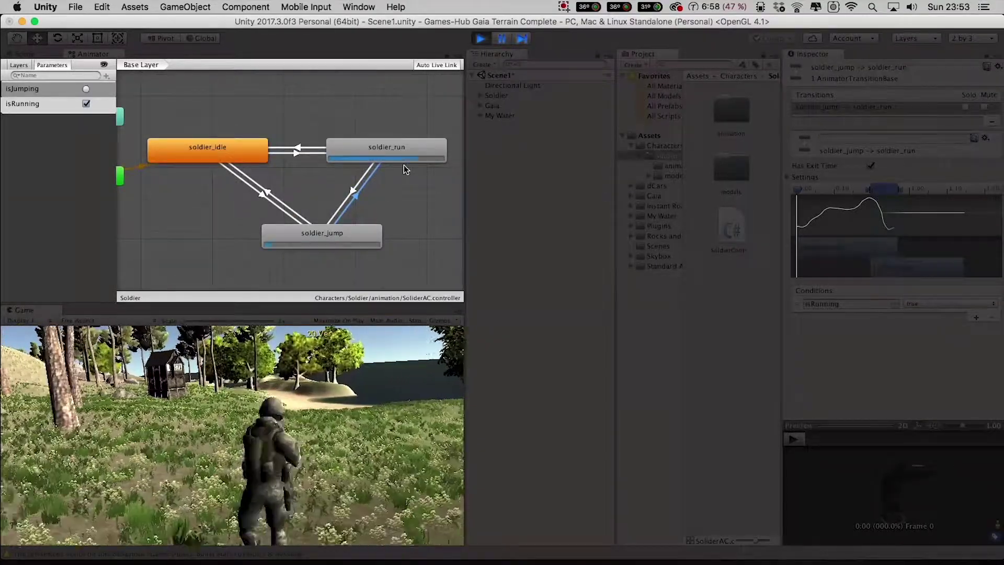
pyautogui.press('space')
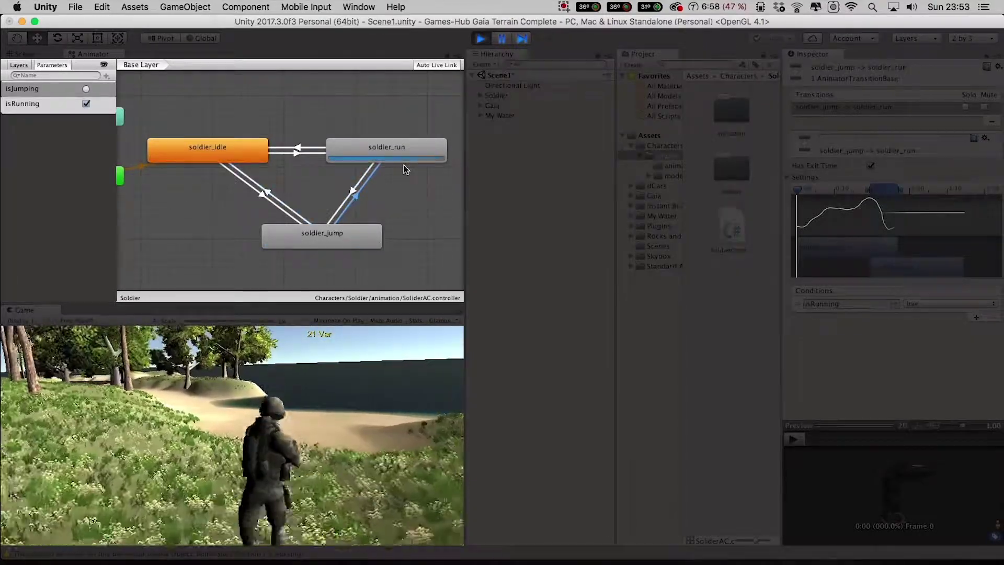
pyautogui.press('space')
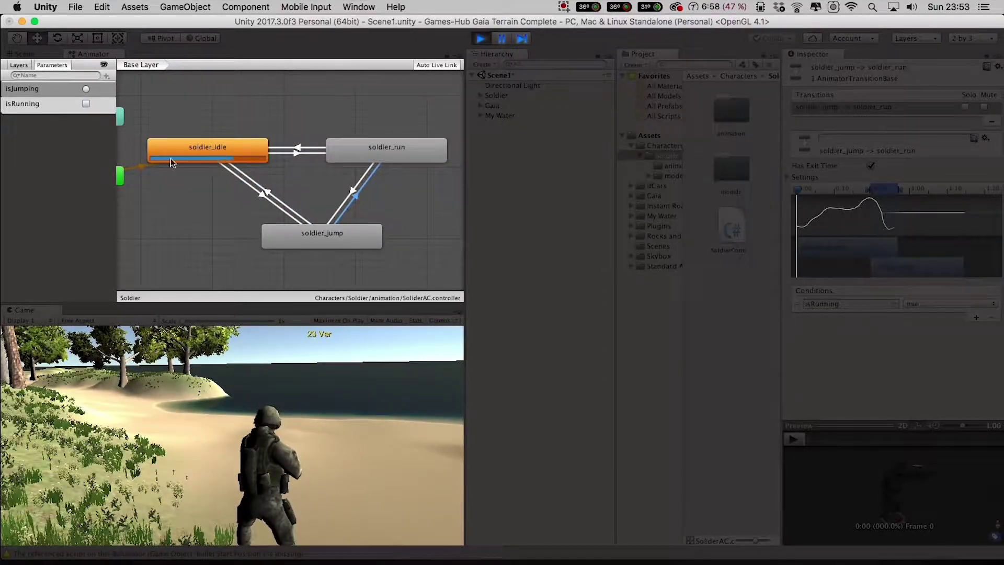
pyautogui.press('super+p')
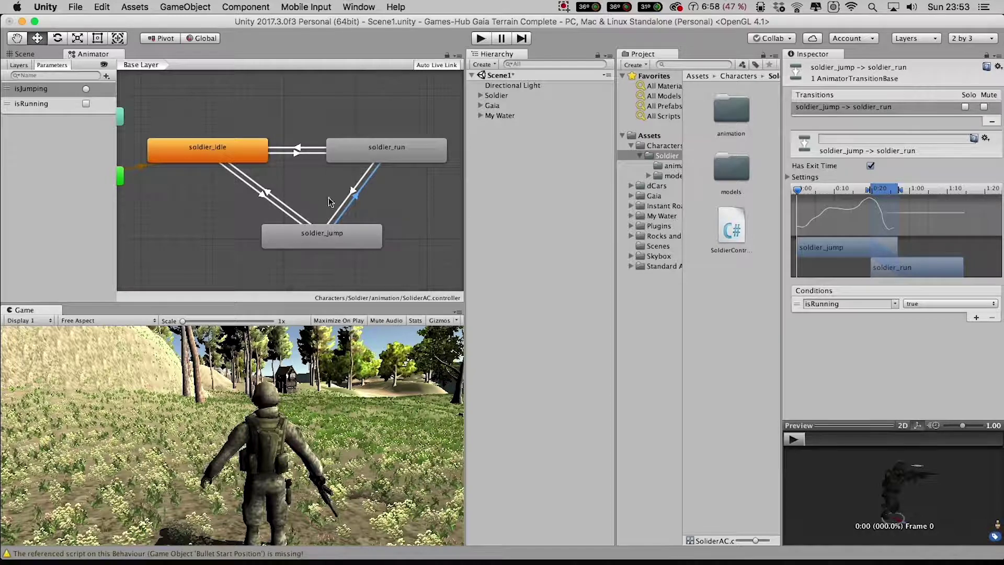
# Turn off Has Exit Time for the transition from soldier_run to soldier_jump
pyautogui.click(354, 193)
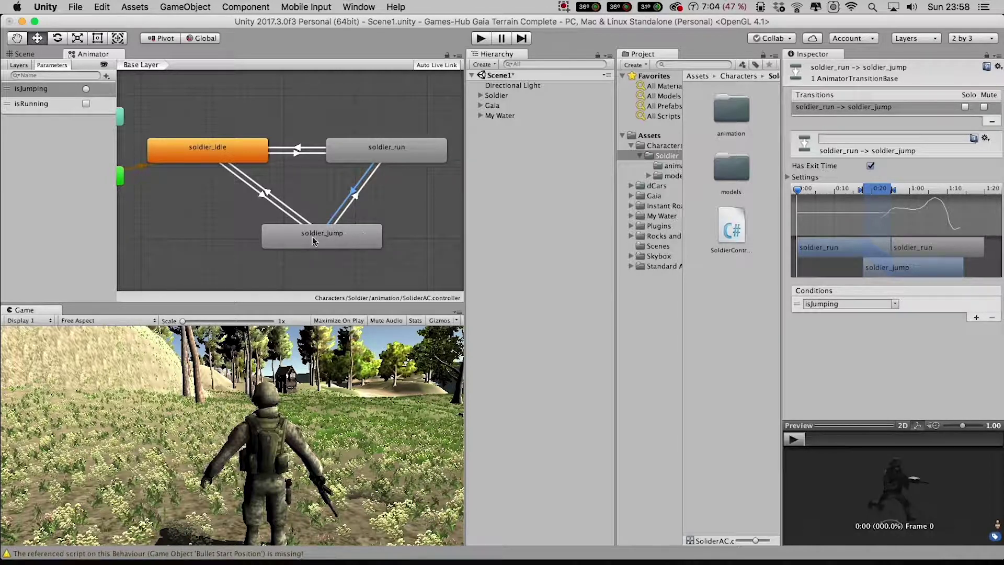
pyautogui.click(355, 196)
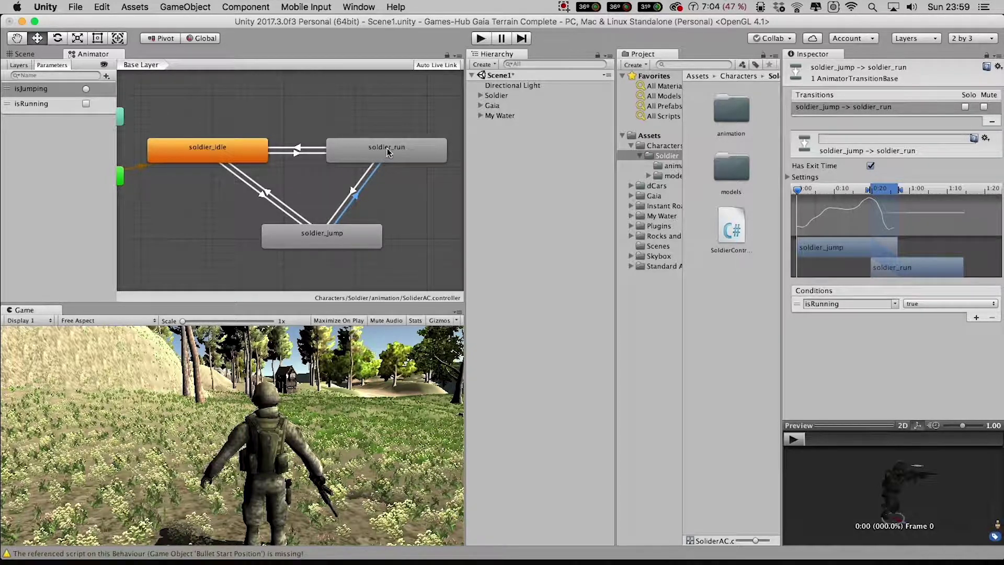
pyautogui.click(353, 194)
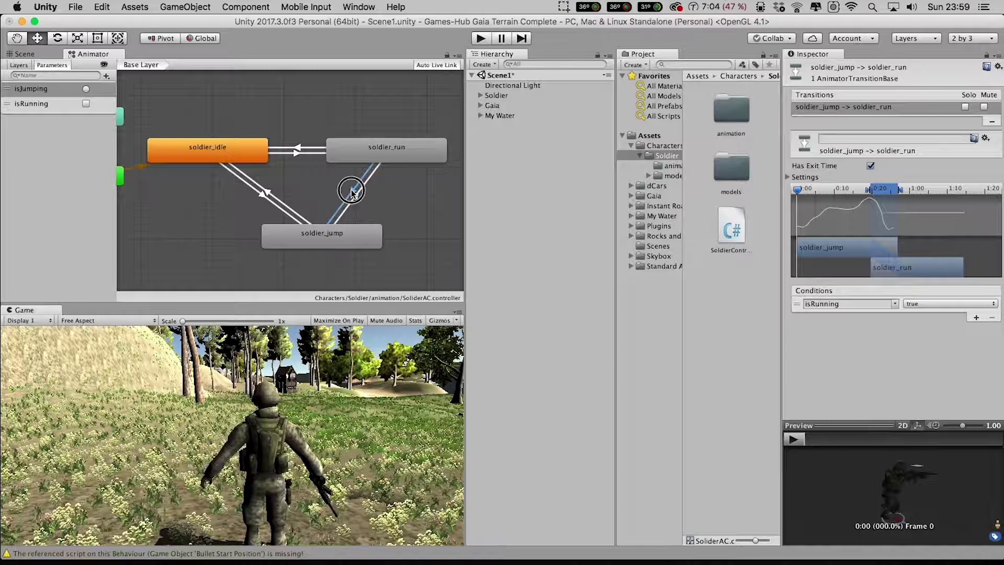
pyautogui.click(872, 166)
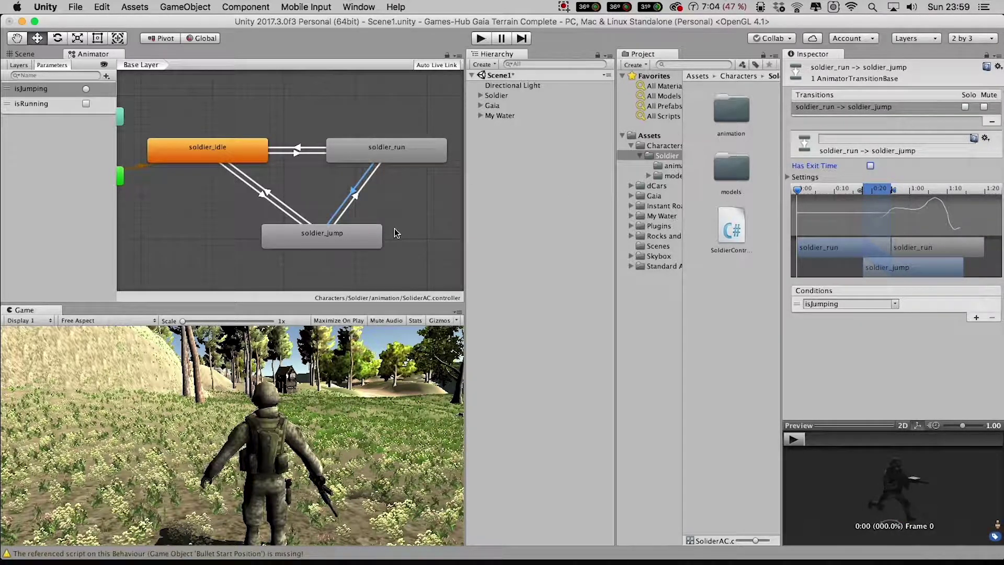
# Play-test the scene by running and jumping with the soldier while watching the Animator states, and stop the game
pyautogui.click(482, 41)
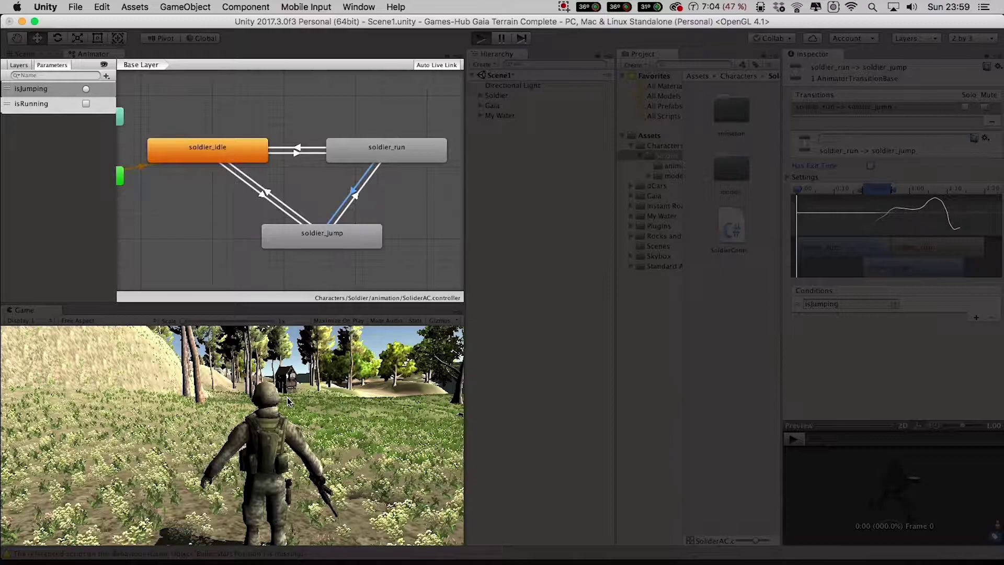
pyautogui.press('w')
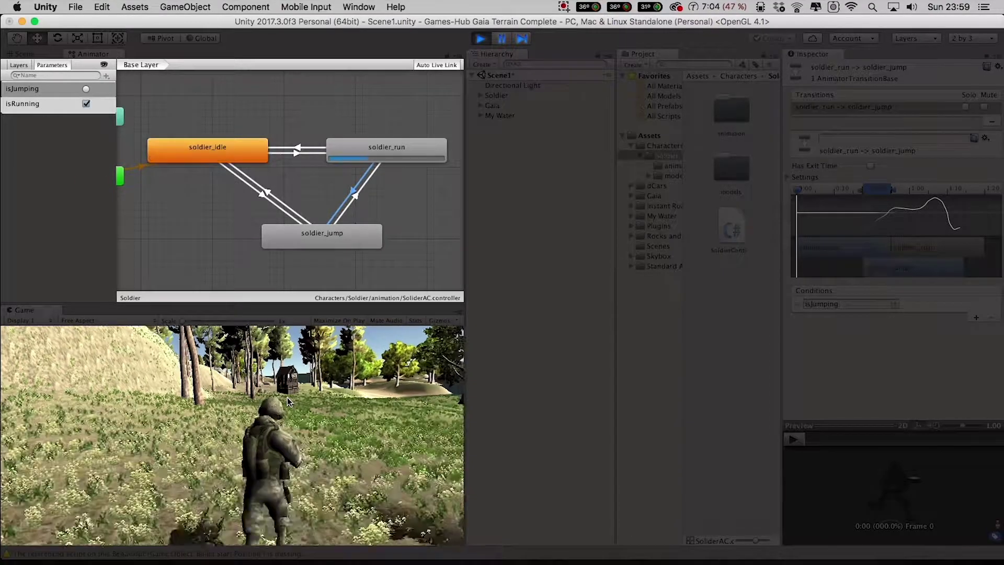
pyautogui.press('space')
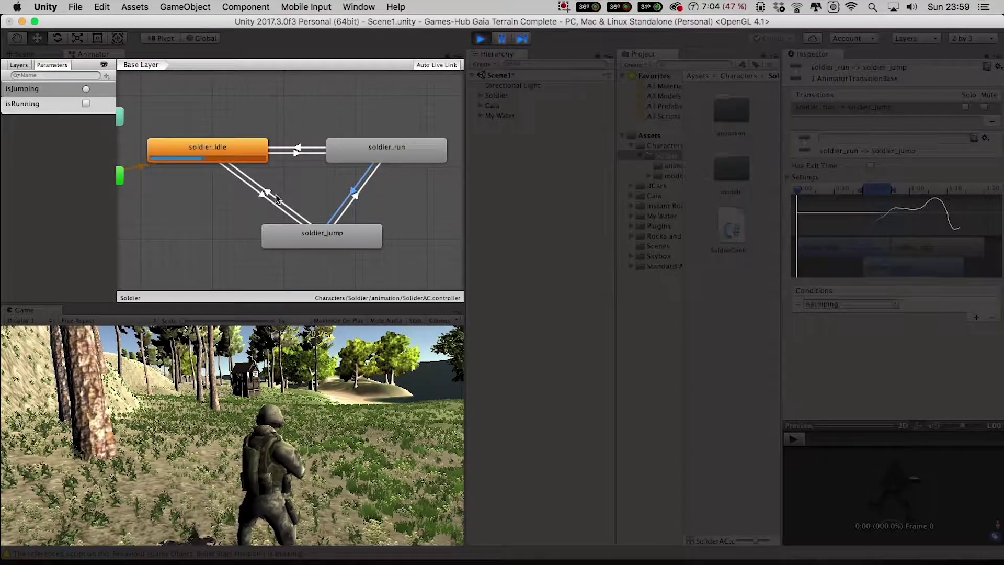
pyautogui.press('w')
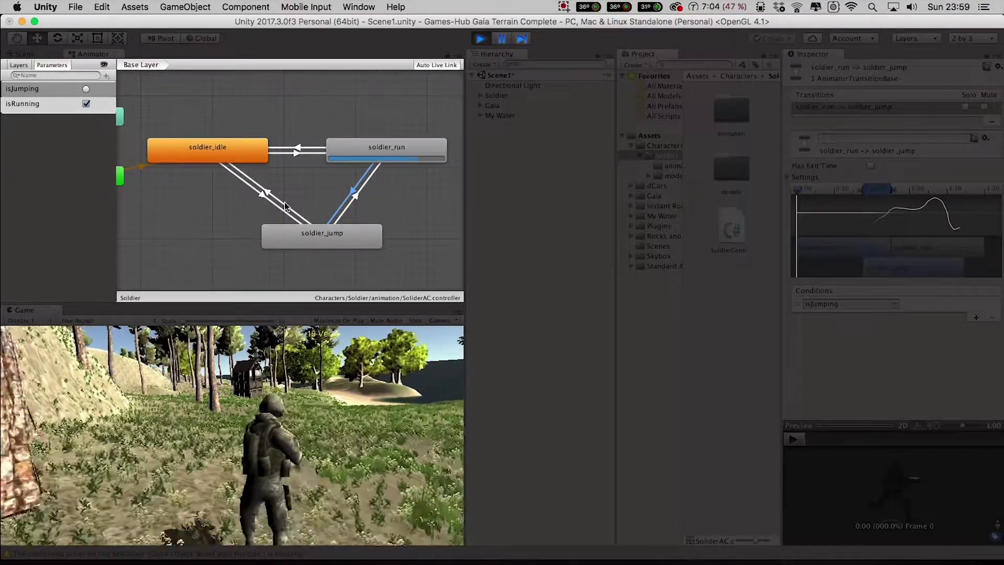
pyautogui.press('space')
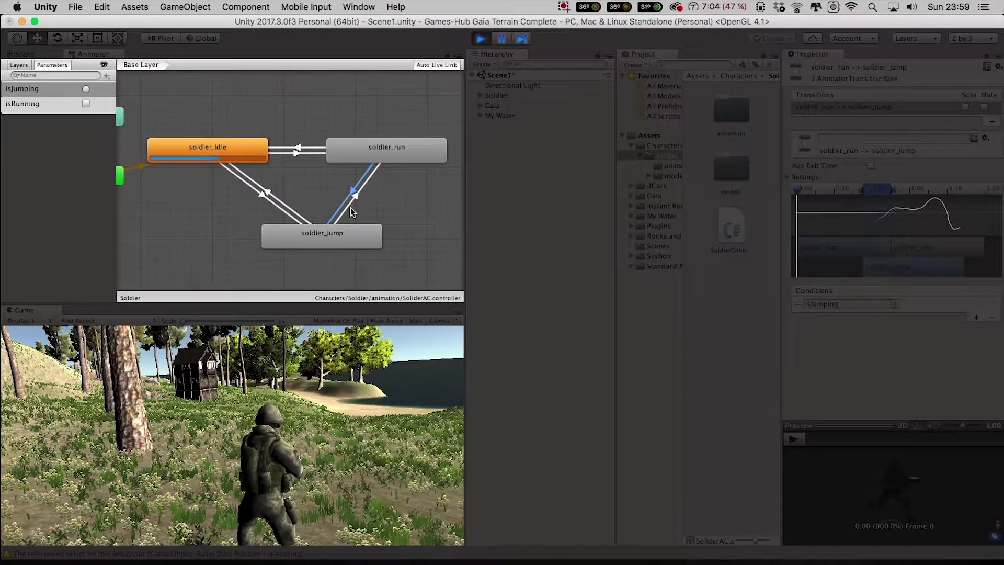
pyautogui.click(480, 40)
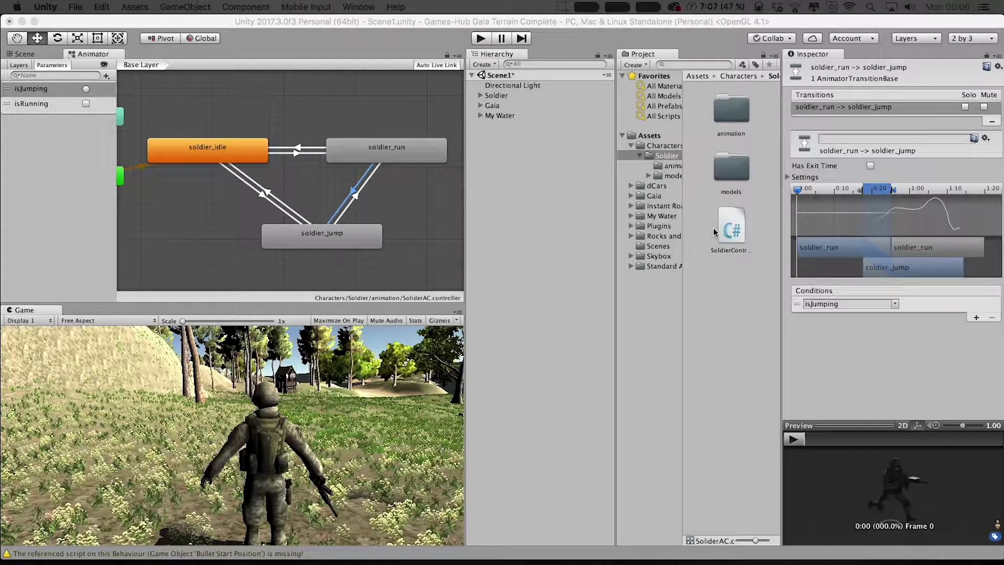
# Open the SoldierControls script in MonoDevelop and add anim.SetBool ("isIdle",false); below the isRunning true line in the translation != 0 block
pyautogui.click(737, 230)
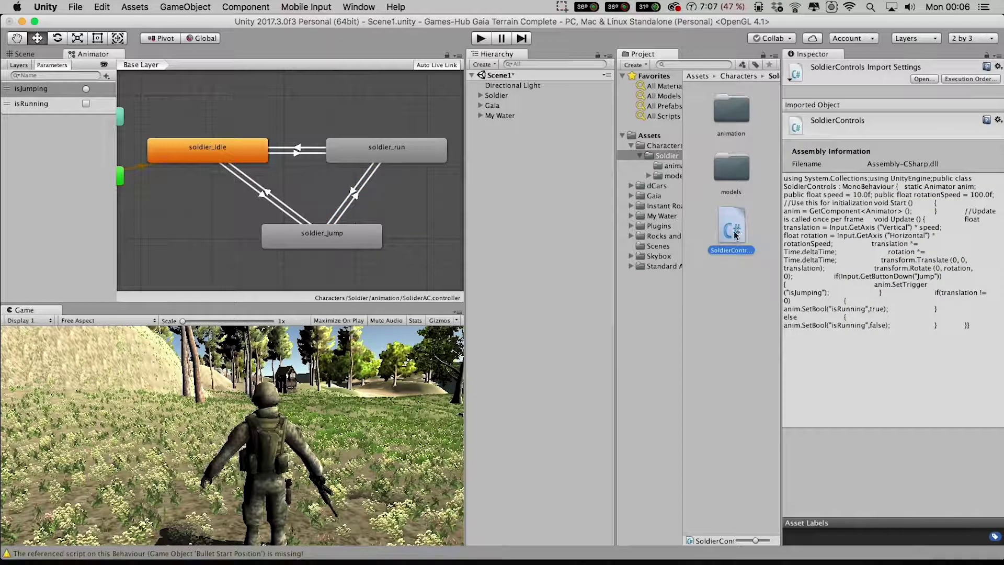
pyautogui.click(755, 546)
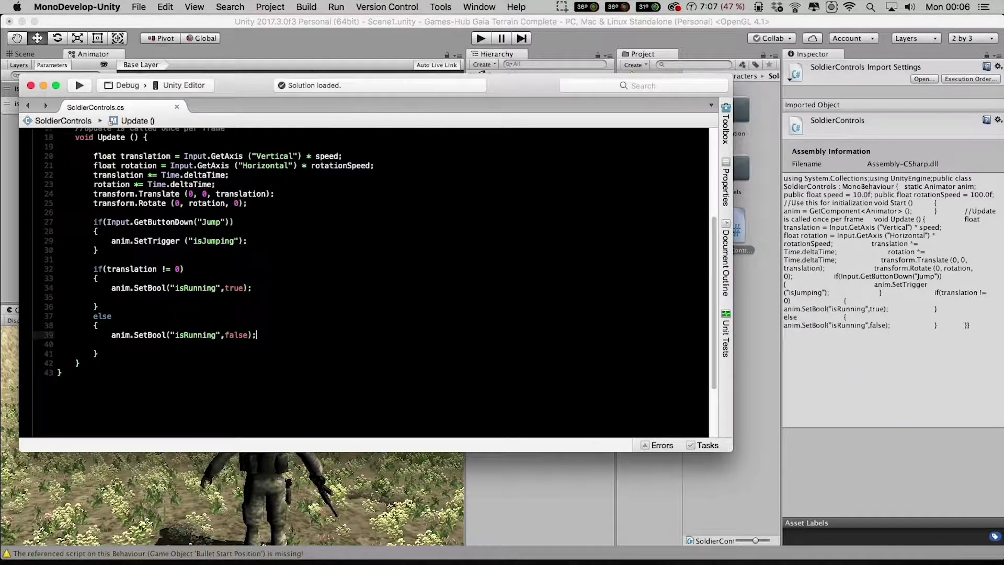
pyautogui.press('super+Tab')
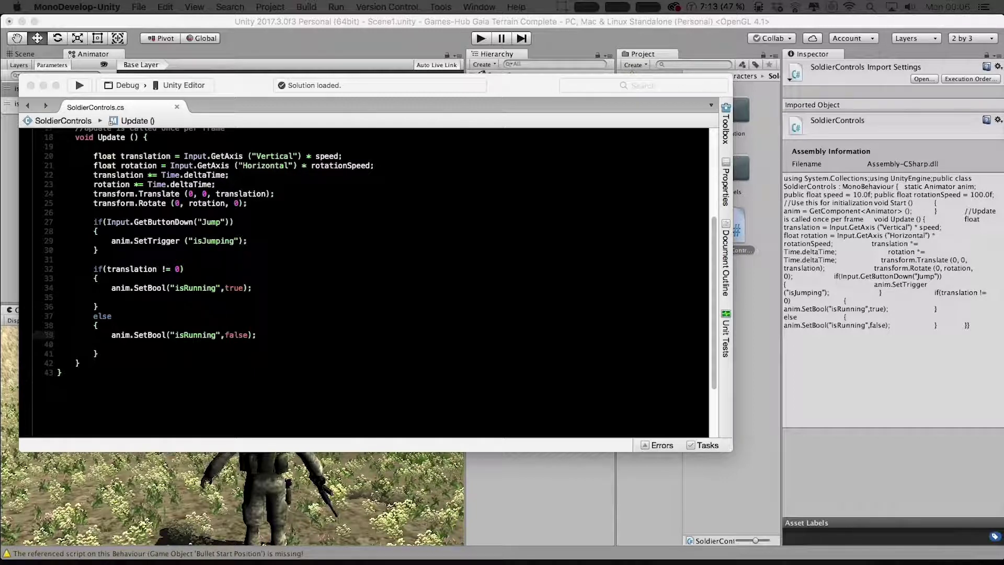
pyautogui.click(234, 297)
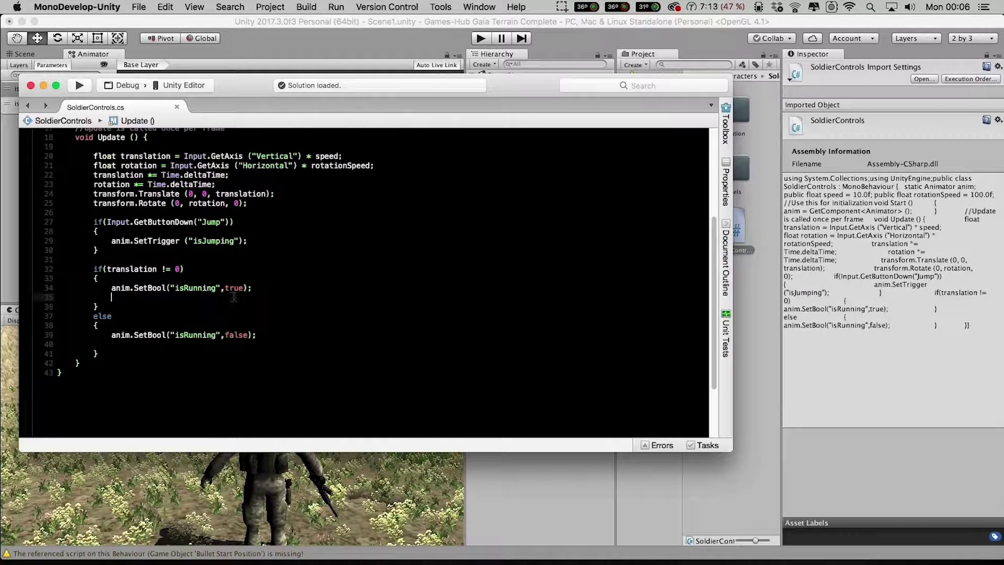
pyautogui.write('anim.SetBool ("isIdle",false);')
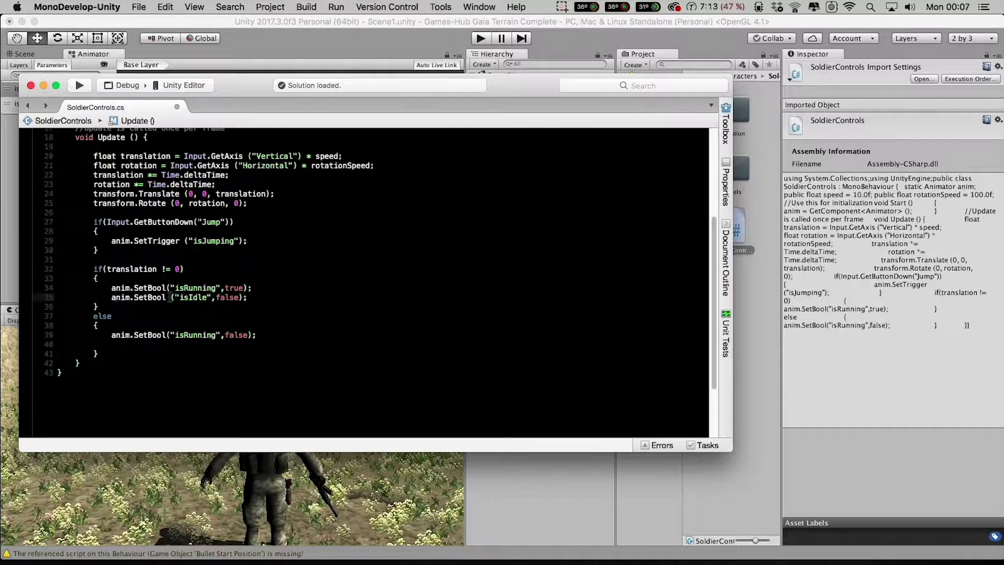
pyautogui.click(111, 297)
pyautogui.moveTo(175, 287); pyautogui.dragTo(215, 287)
pyautogui.click(191, 301)
pyautogui.doubleClick(193, 298)
pyautogui.click(167, 297)
# Add anim.SetBool ("isIdle",true); below the isRunning false line in the else block, and save the script
pyautogui.click(257, 335)
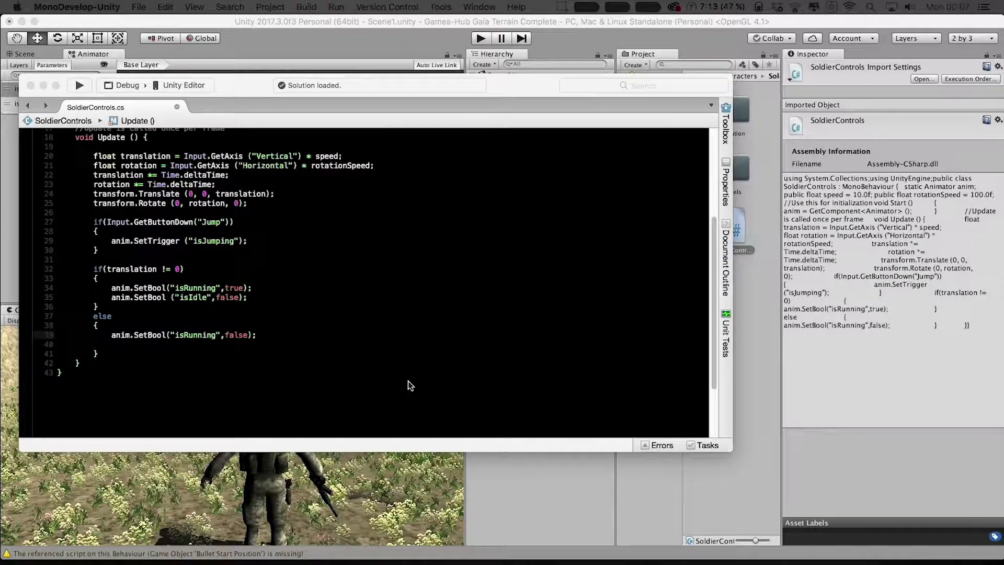
pyautogui.click(125, 345)
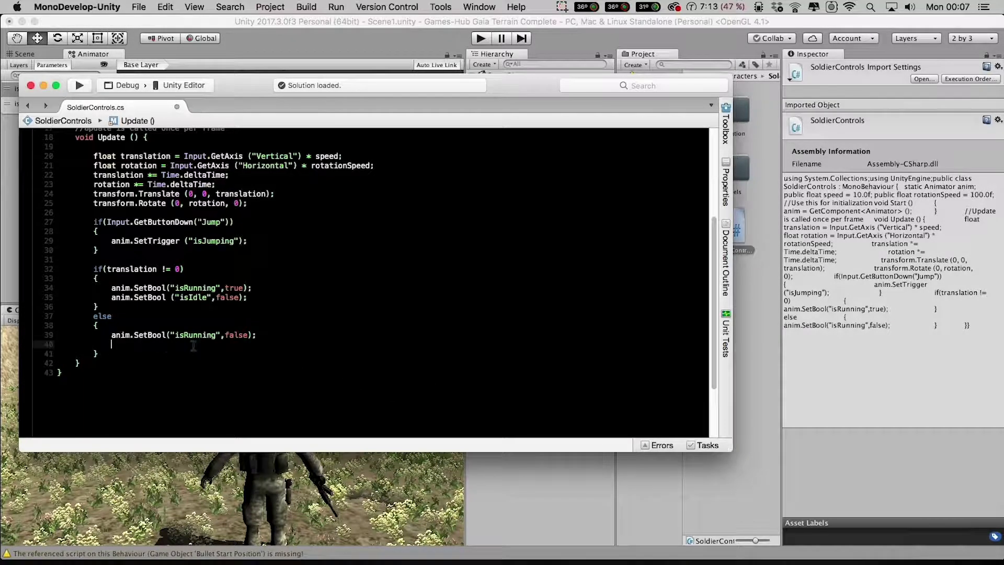
pyautogui.write('anim.SetBool ("isIdle",true);')
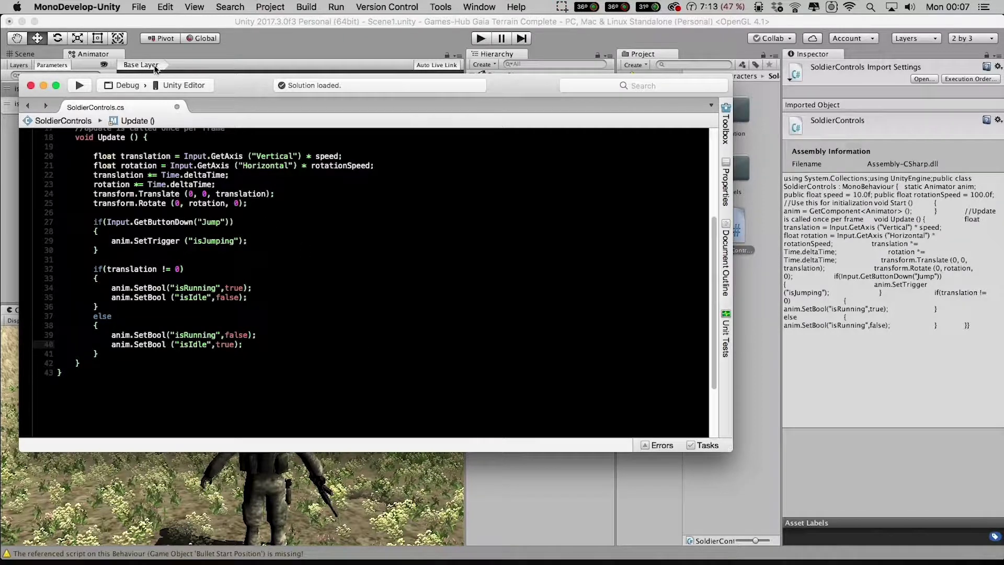
pyautogui.click(138, 7)
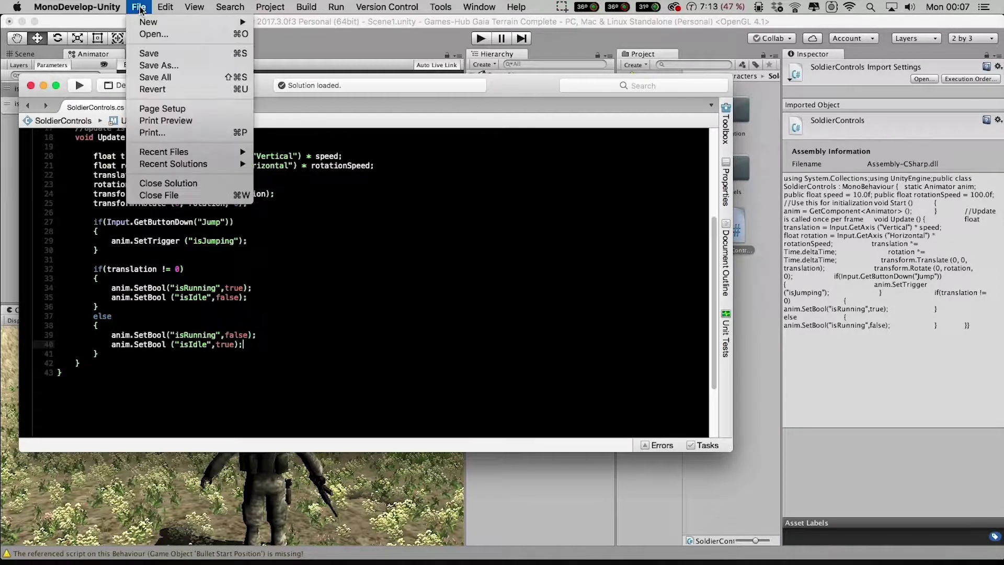
pyautogui.click(175, 52)
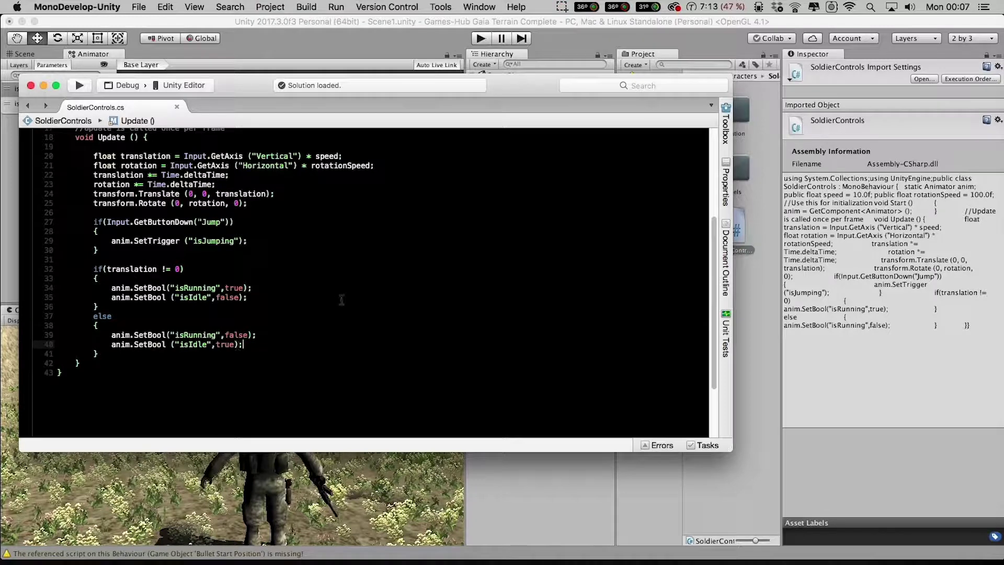
# Return to Unity and add a Bool parameter named isIdle to the Animator
pyautogui.click(44, 86)
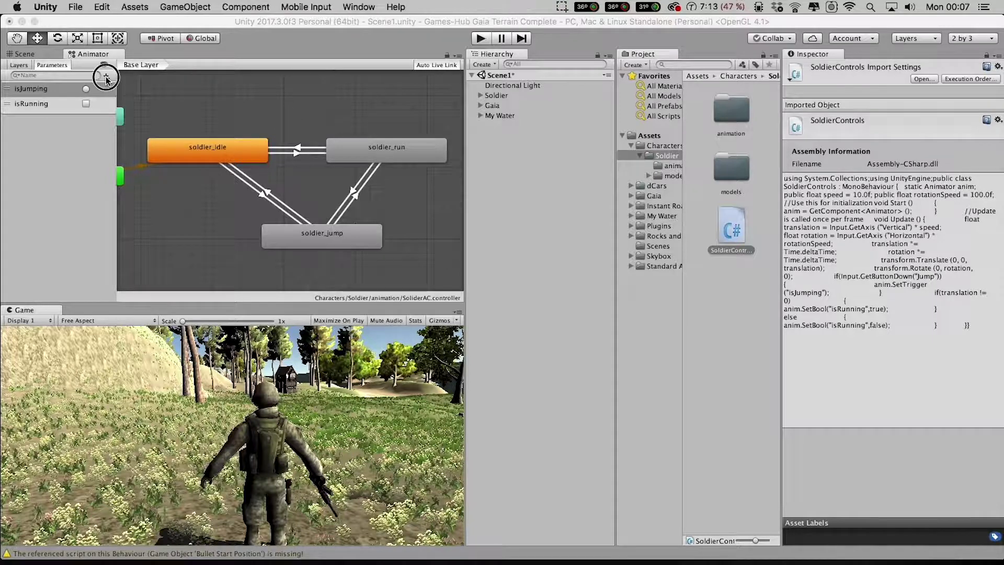
pyautogui.click(106, 76)
pyautogui.click(106, 75)
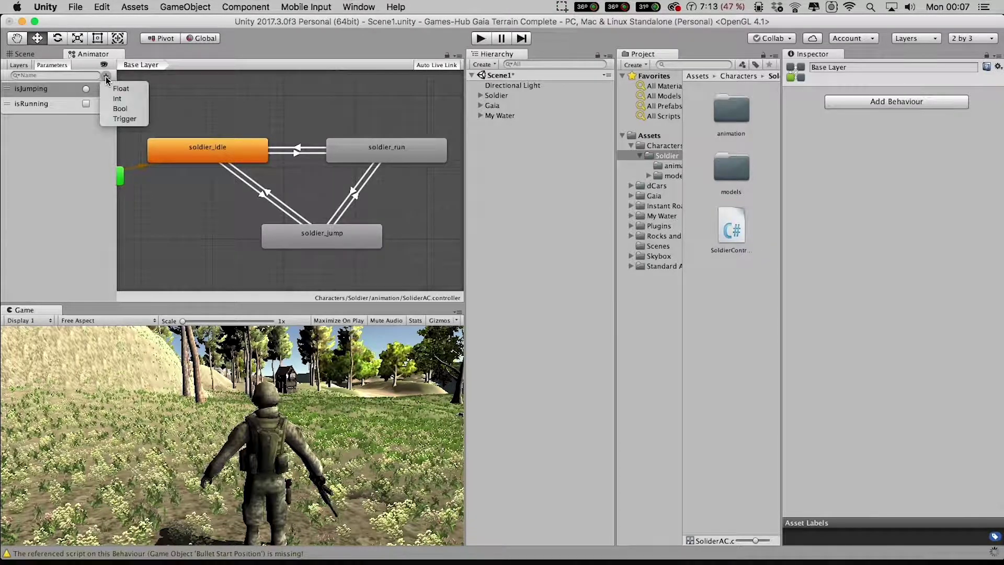
pyautogui.click(120, 108)
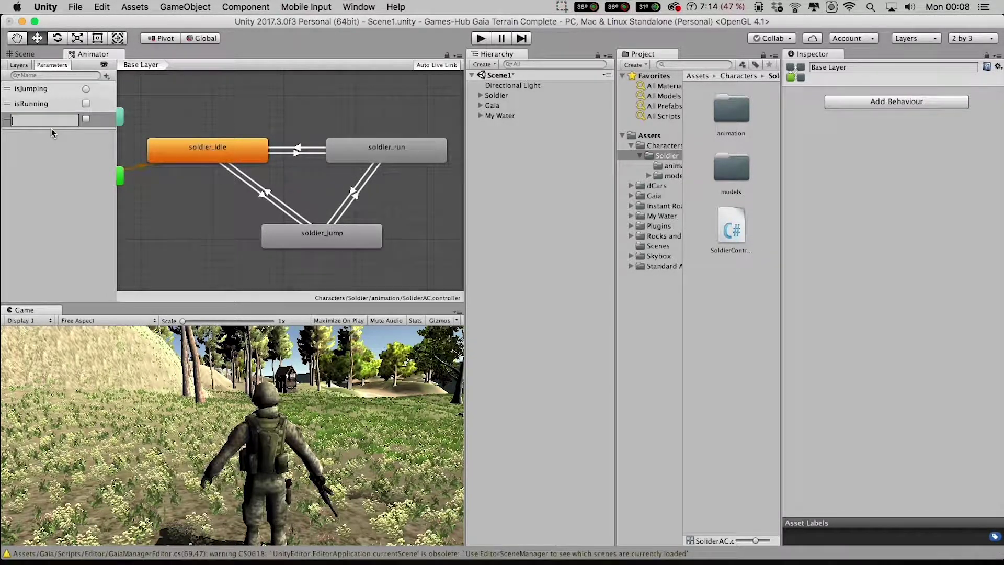
pyautogui.write('isIdle')
pyautogui.press('Return')
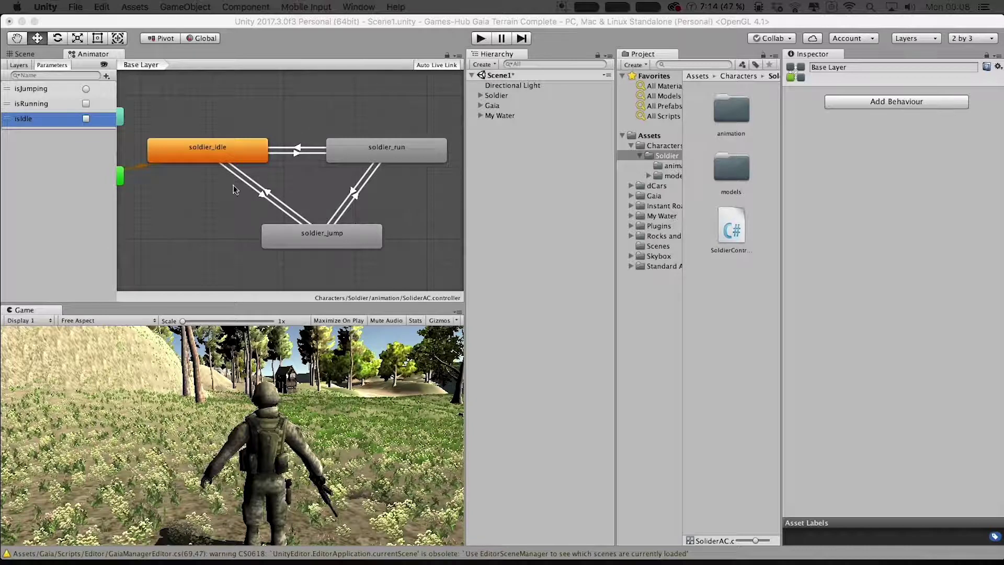
# Add the condition isIdle true to the soldier_jump to soldier_idle transition, and check the transition from soldier_idle to soldier_jump
pyautogui.click(268, 194)
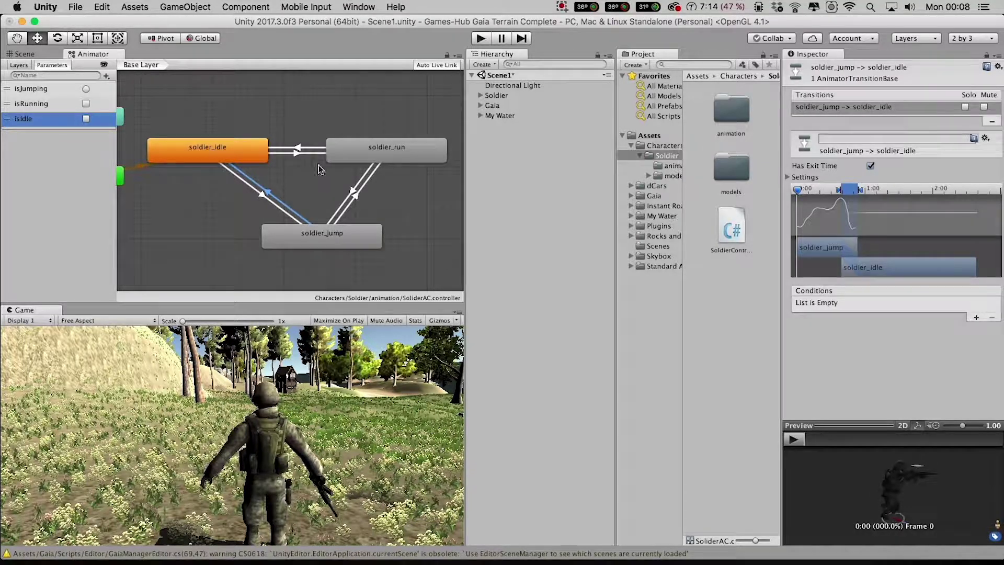
pyautogui.click(977, 318)
pyautogui.click(895, 303)
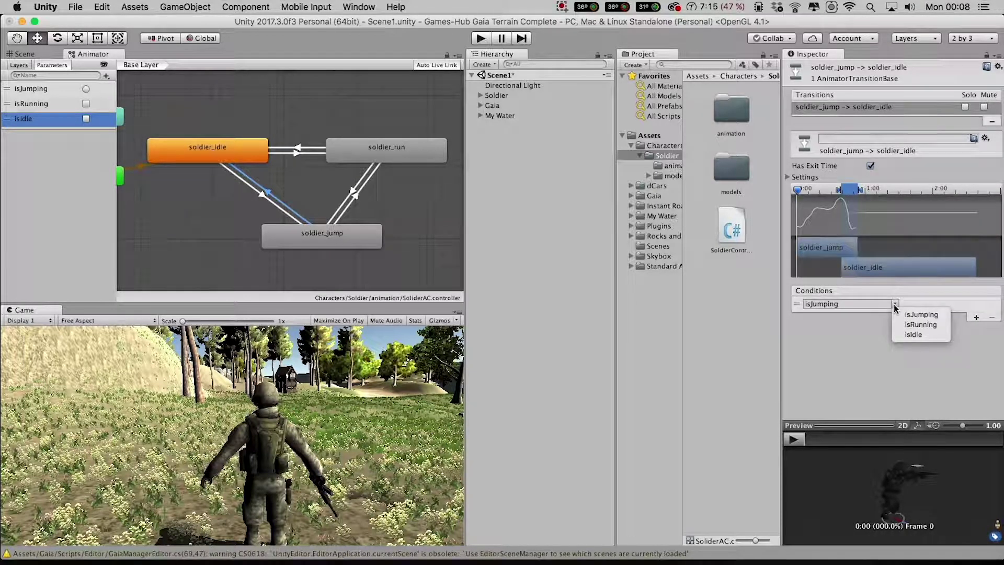
pyautogui.click(915, 335)
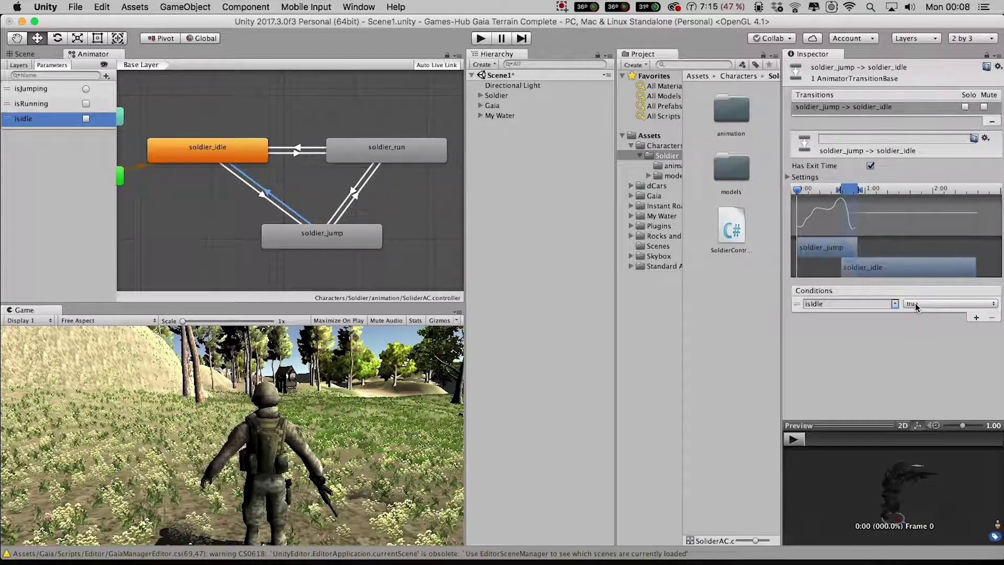
pyautogui.click(265, 193)
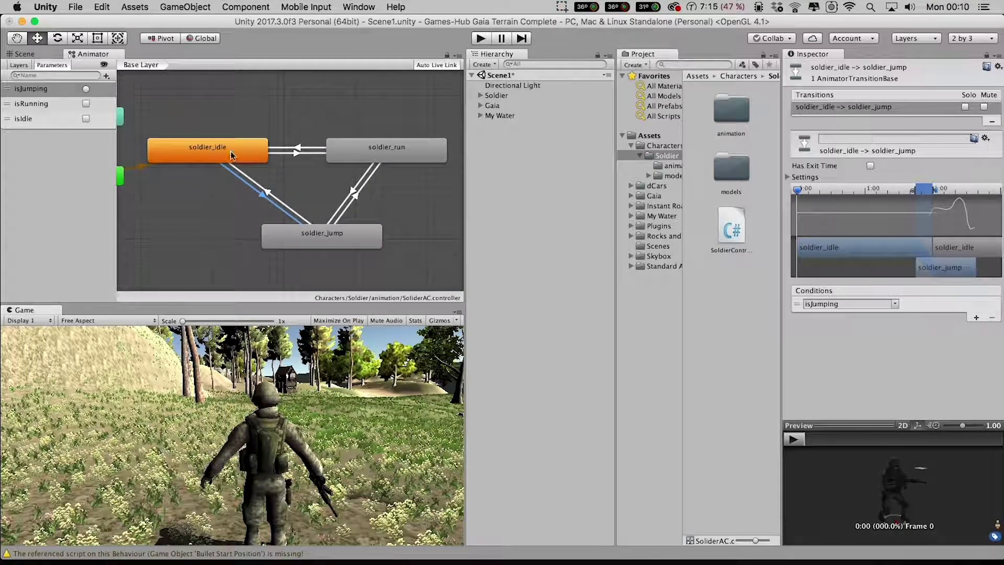
# Play-test the soldier jumping both from idle and while running, watching the isIdle and isRunning parameters in the Animator
pyautogui.click(480, 39)
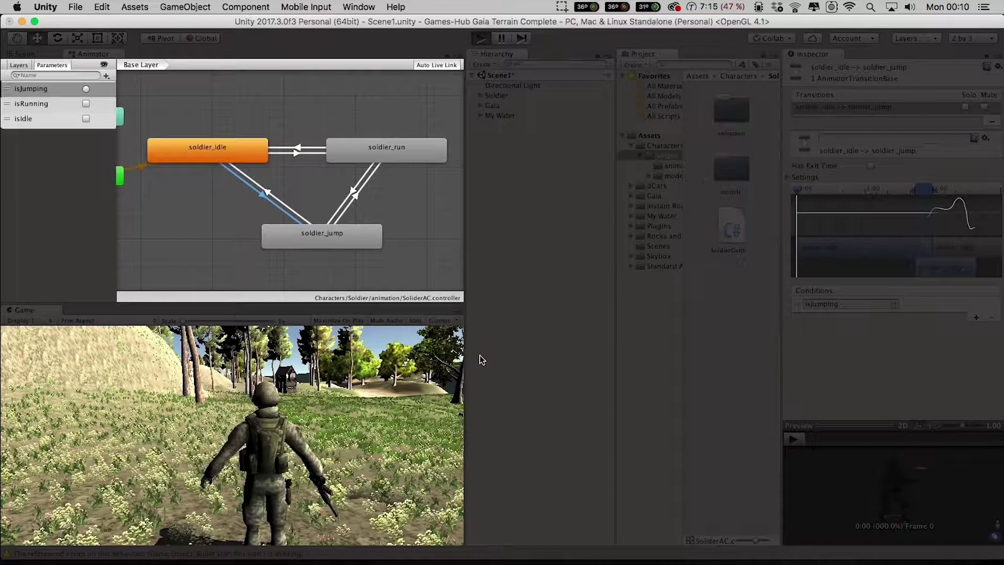
pyautogui.press('w')
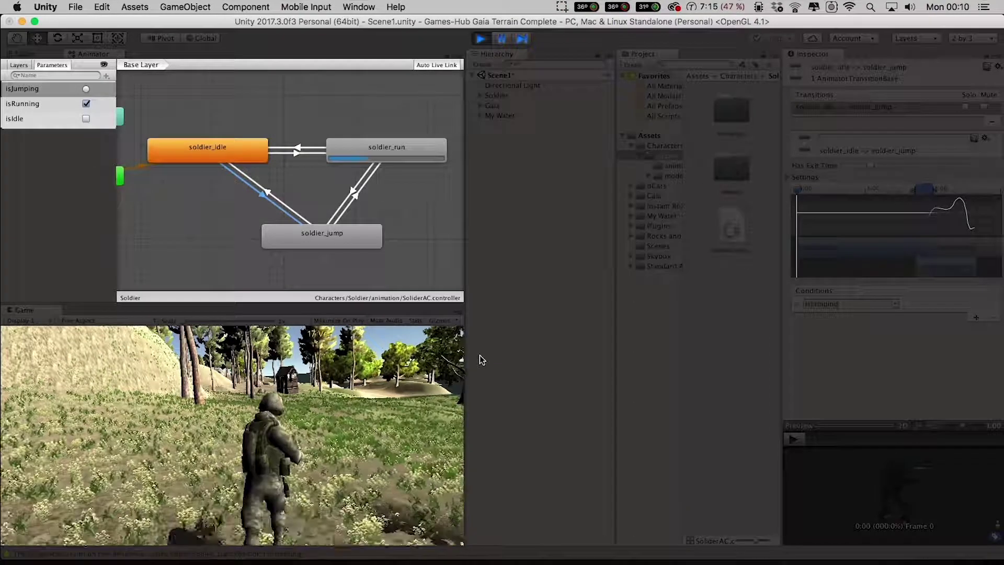
pyautogui.press('space')
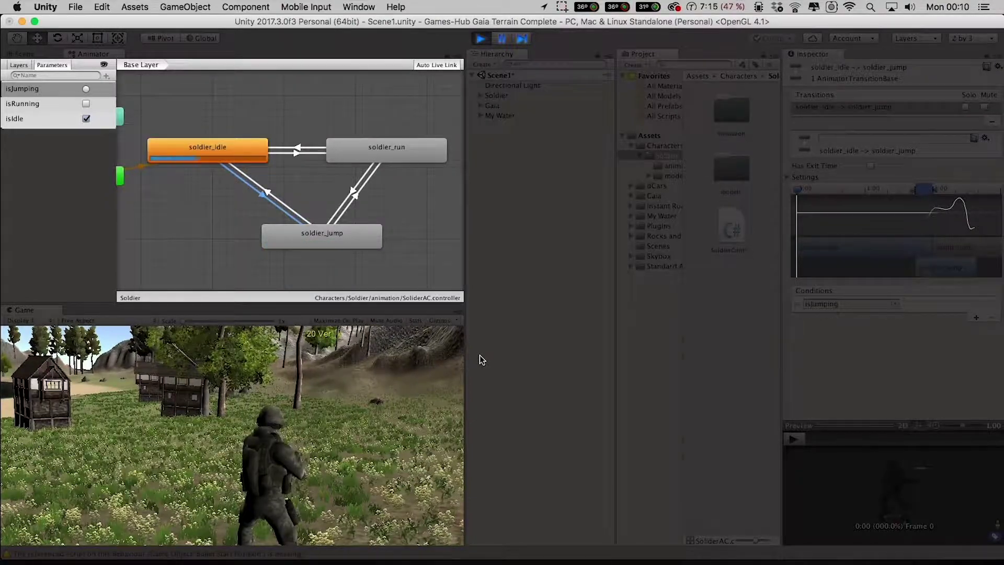
pyautogui.press('space')
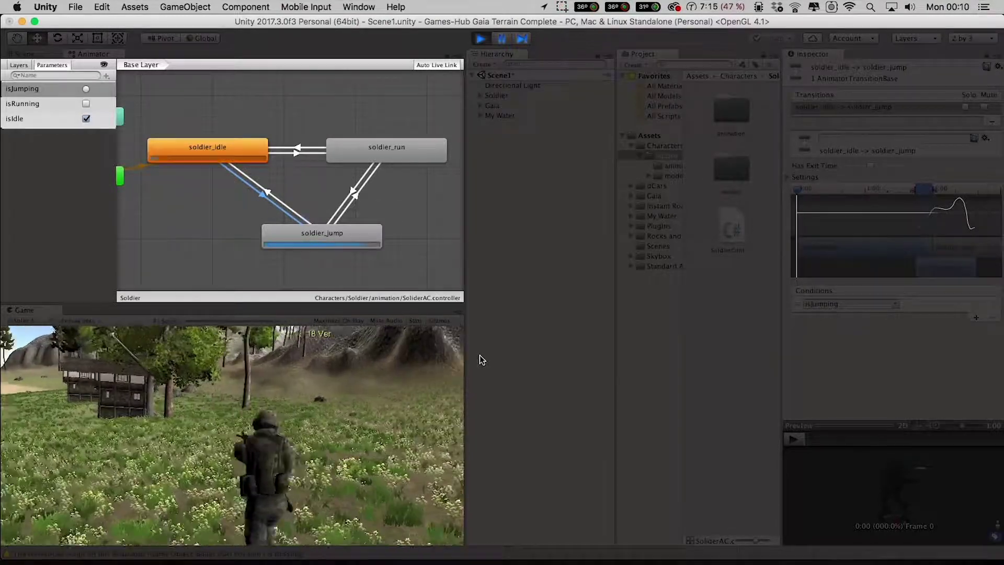
pyautogui.press('w')
pyautogui.press('space')
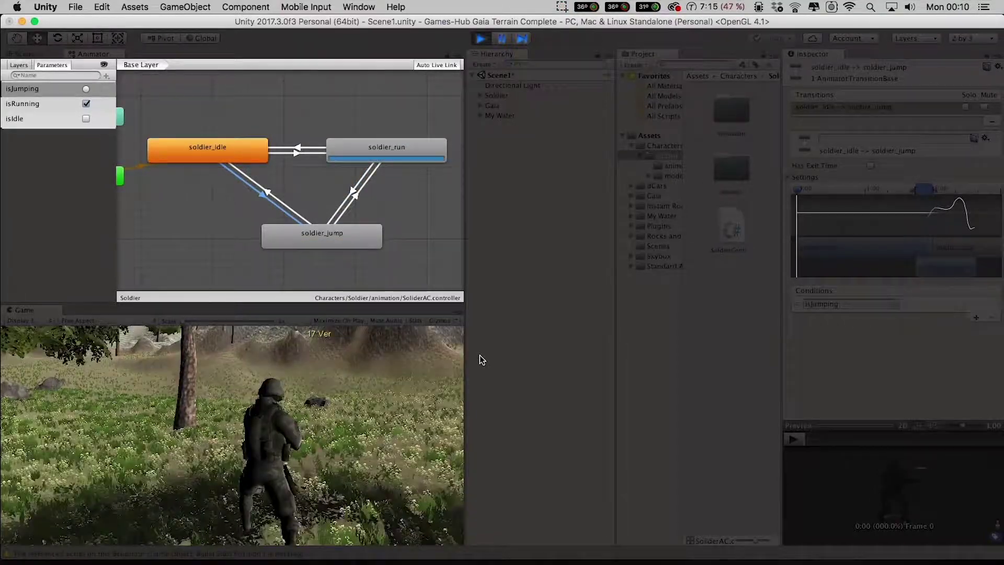
pyautogui.press('space')
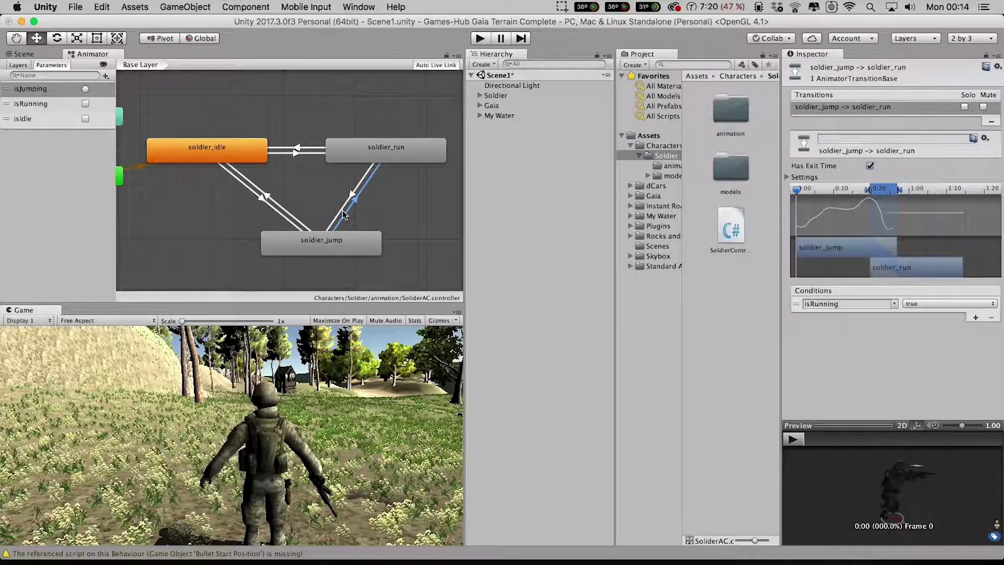
# Open the Soldier character's animation folder in the project assets
pyautogui.click(662, 156)
pyautogui.click(670, 166)
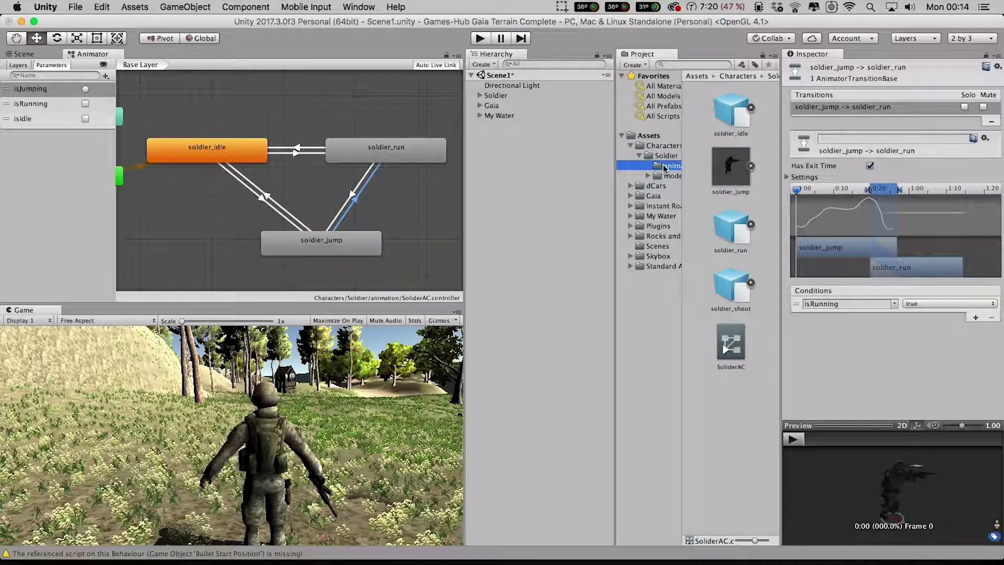